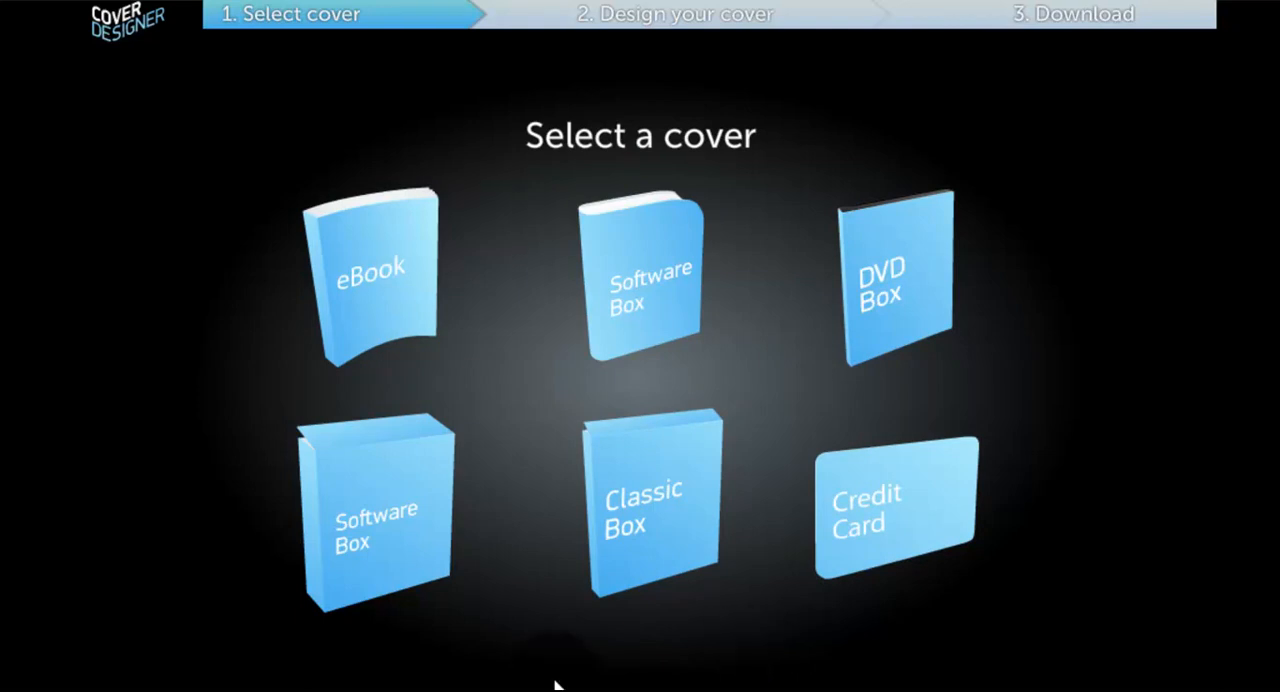
Step: Choose the eBook cover type
click(412, 293)
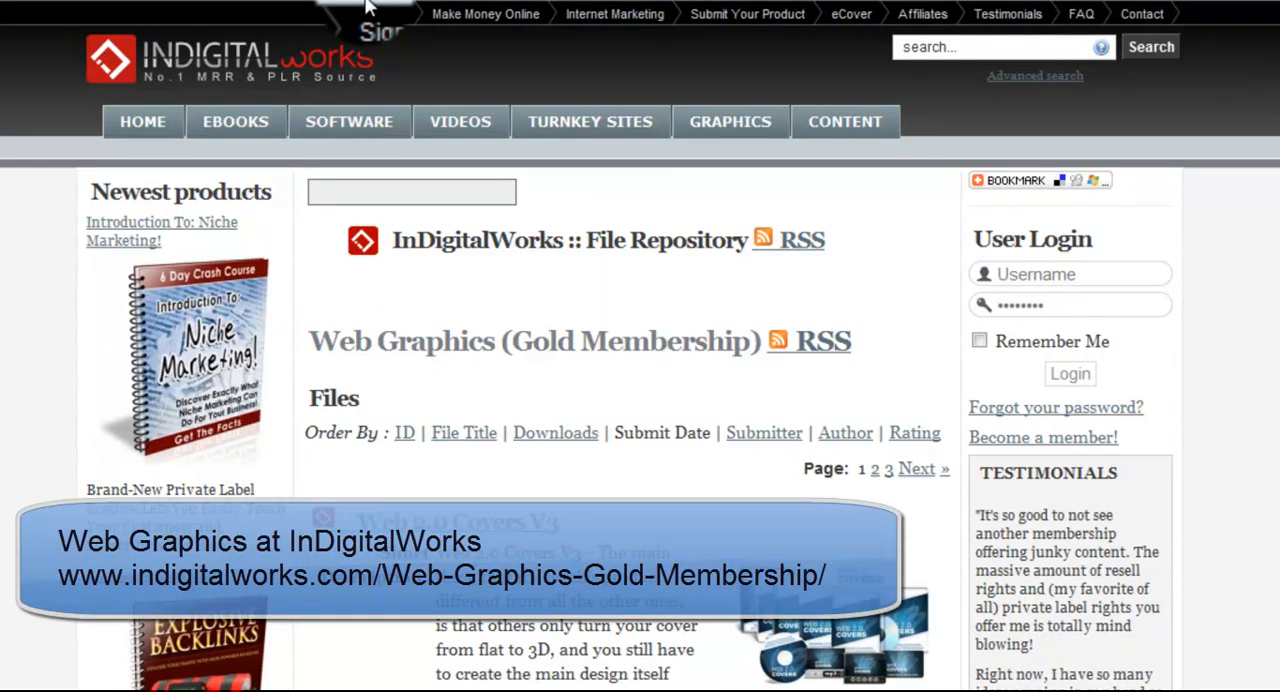
Step: Look through the Web Graphics (Gold Membership) file listing on the InDigitalWorks site
scroll(443, 445, down, 3)
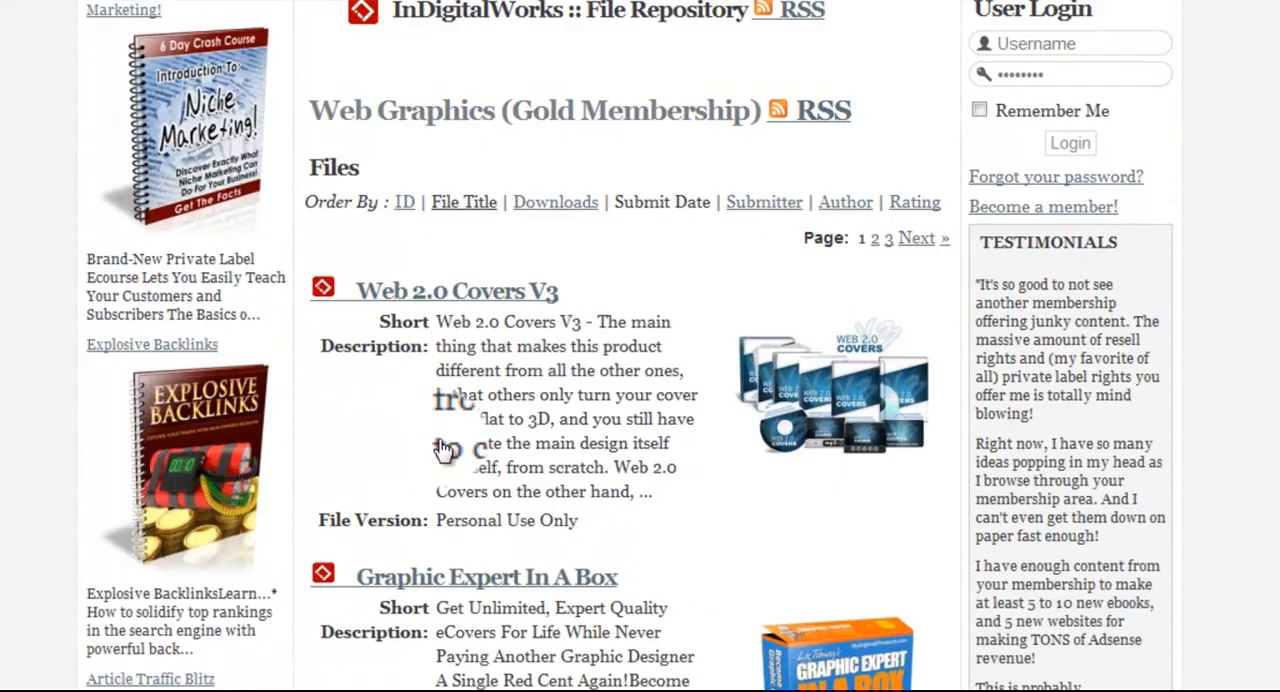
scroll(443, 450, down, 3)
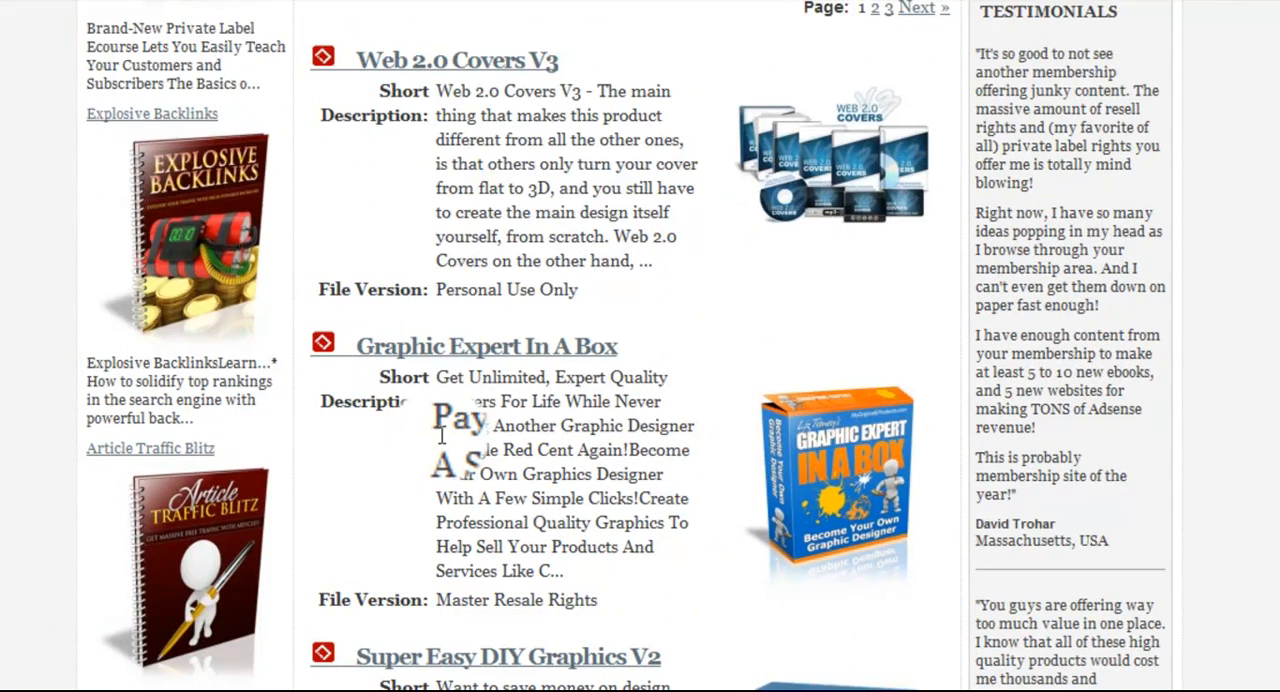
scroll(441, 437, down, 9)
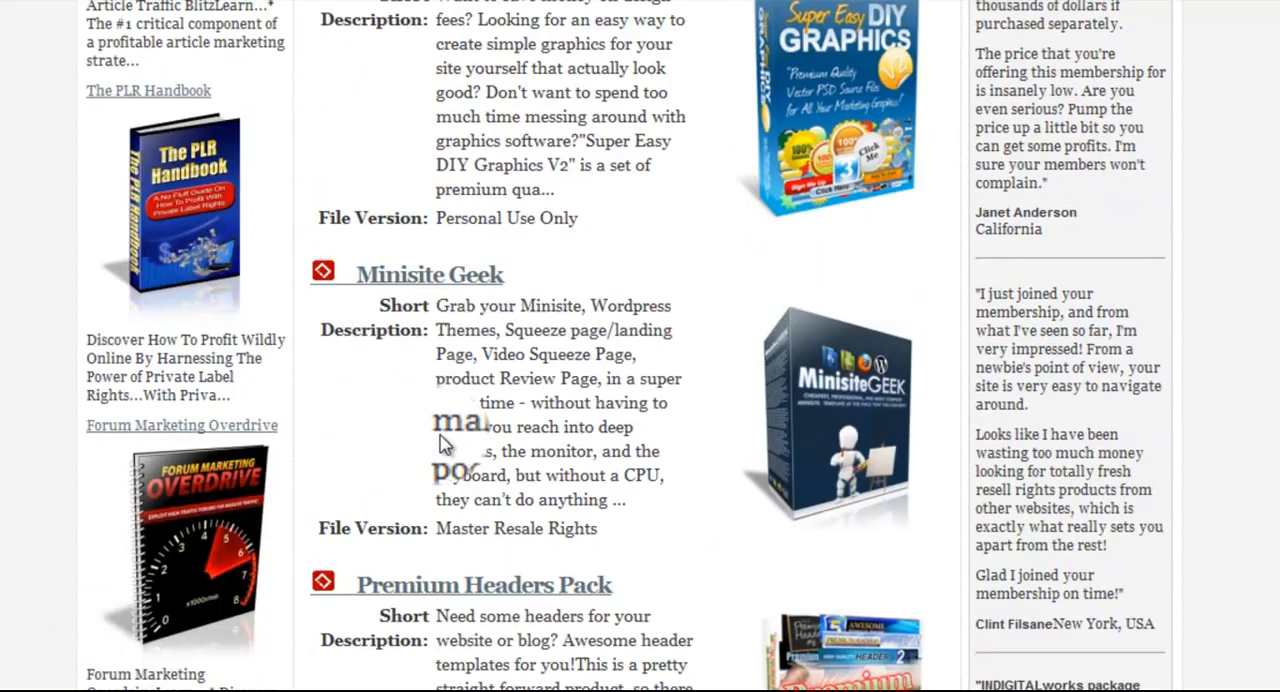
scroll(441, 433, up, 15)
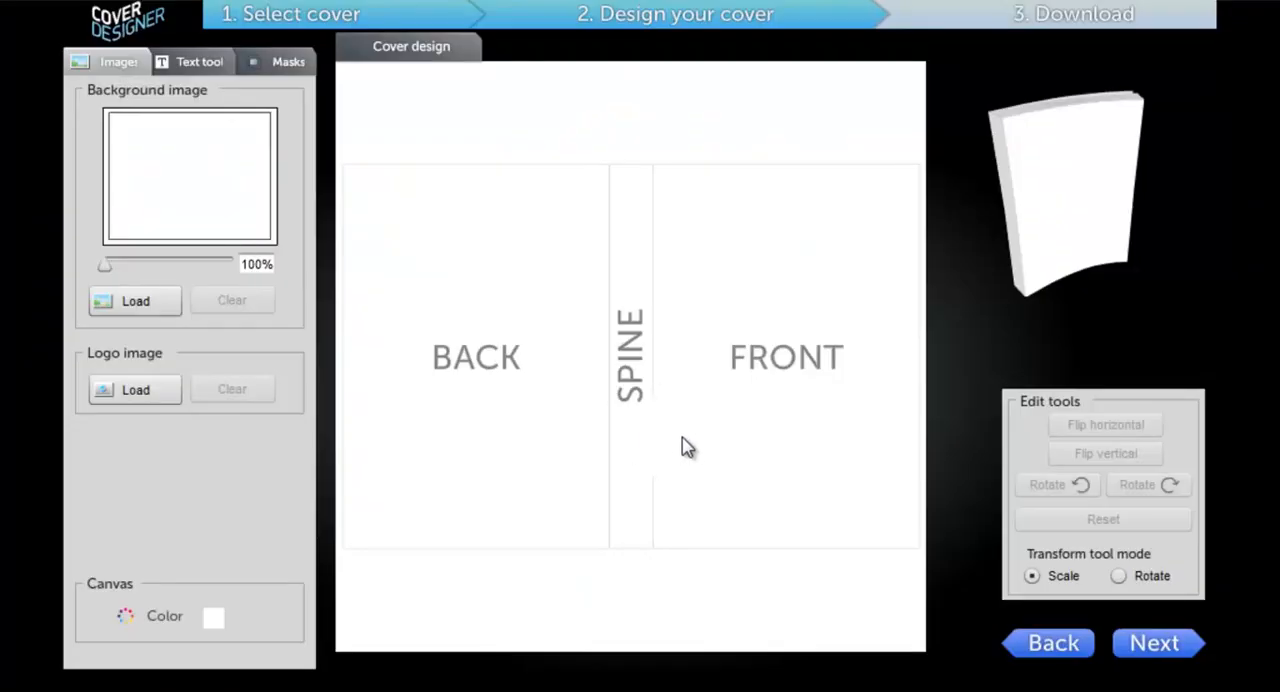
Step: In the cover designer, load the abstract-wallpaper picture as the eBook cover's background image
click(155, 306)
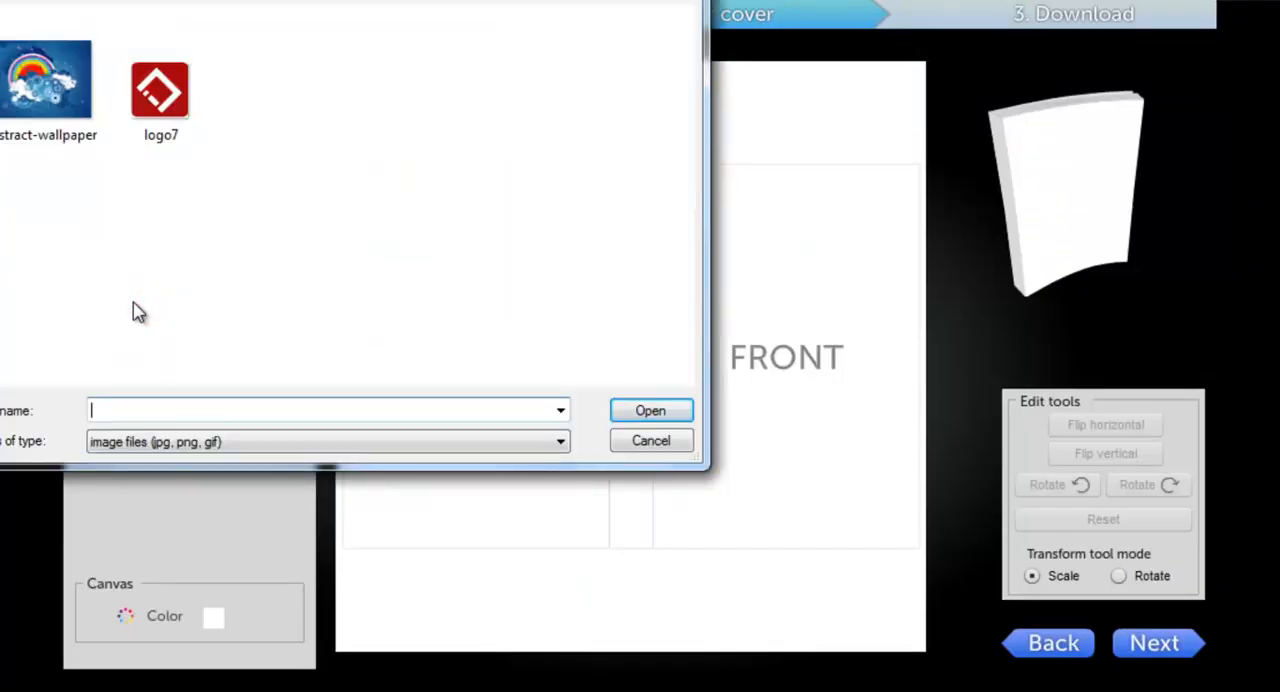
click(29, 132)
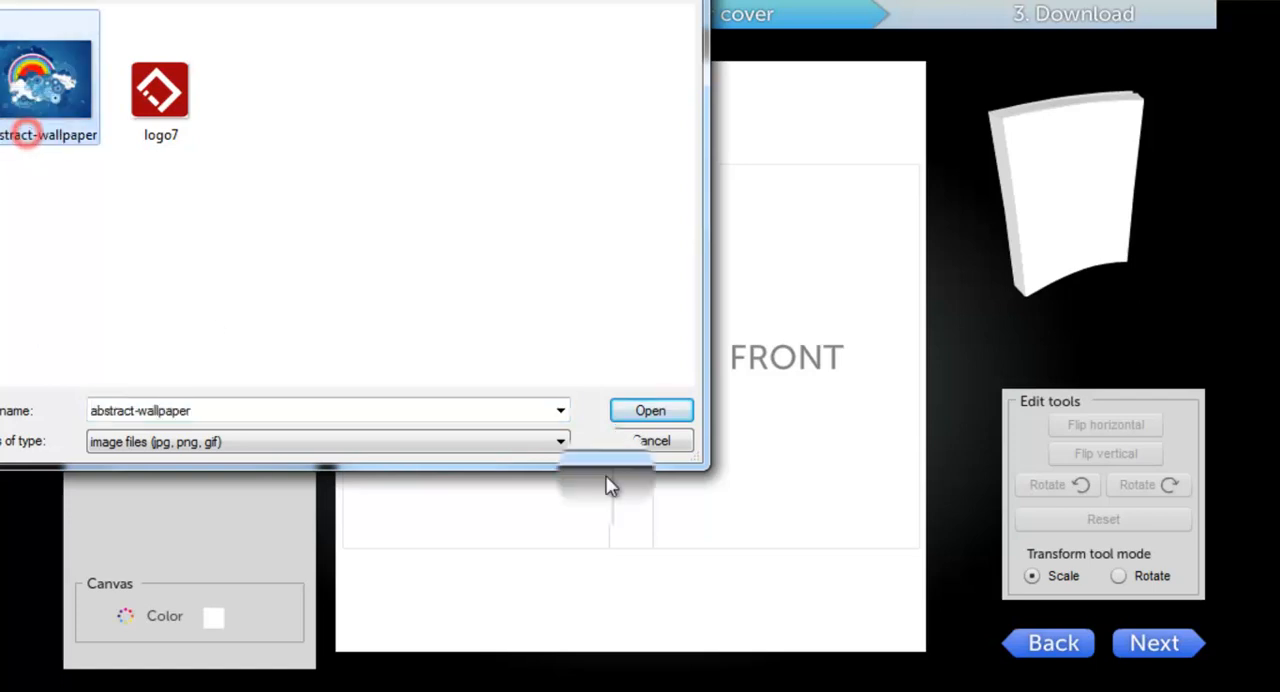
click(668, 418)
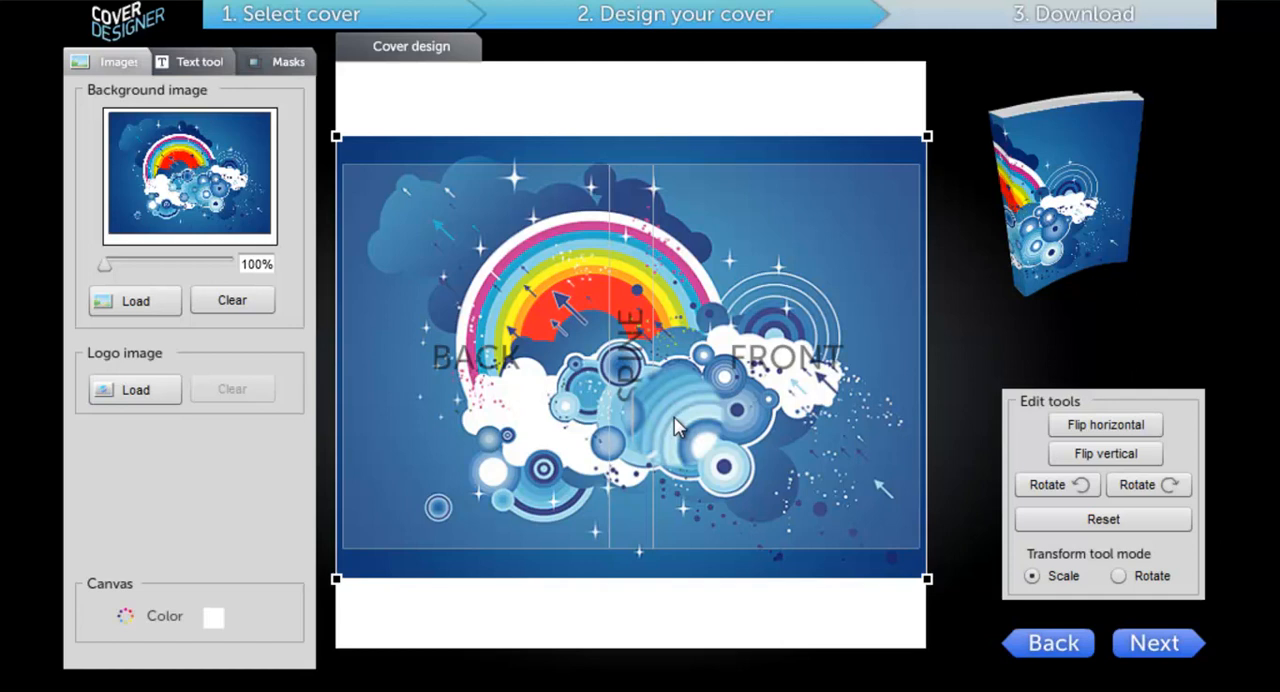
Step: Try different positions for the background image over the back, spine and front areas
drag(676, 426, 609, 346)
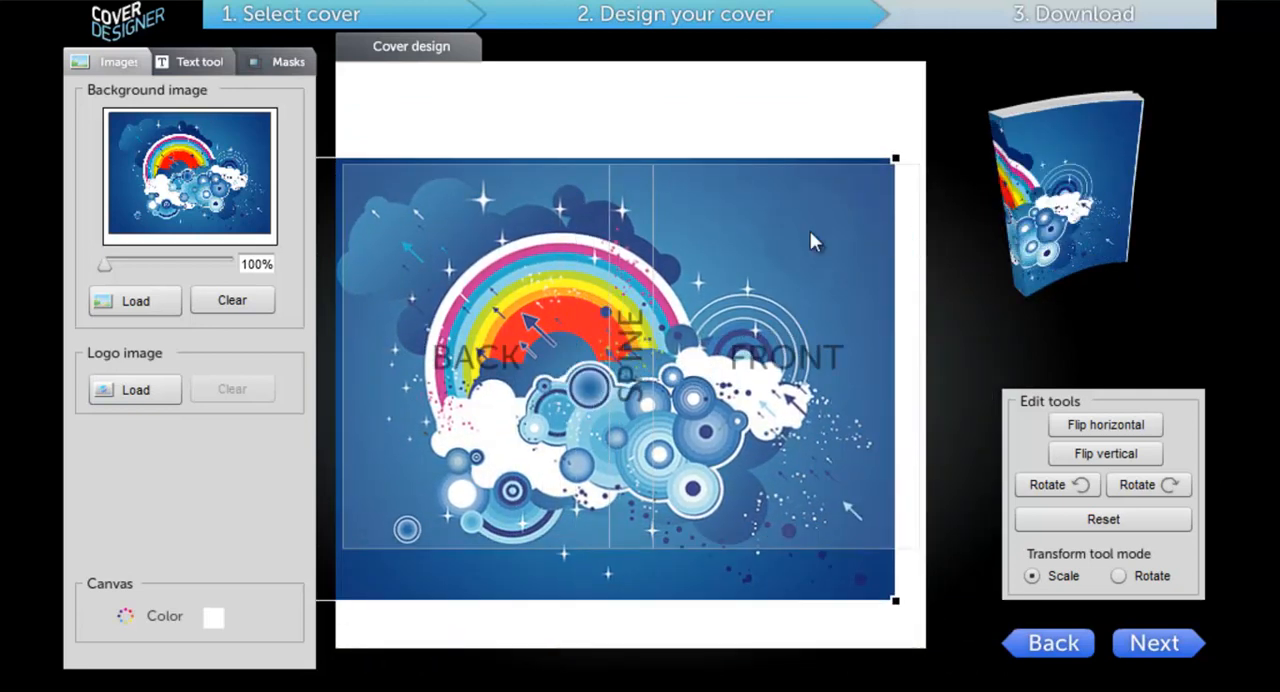
mouse_move(676, 363)
mouse_down()
mouse_move(746, 396)
mouse_move(752, 366)
mouse_up()
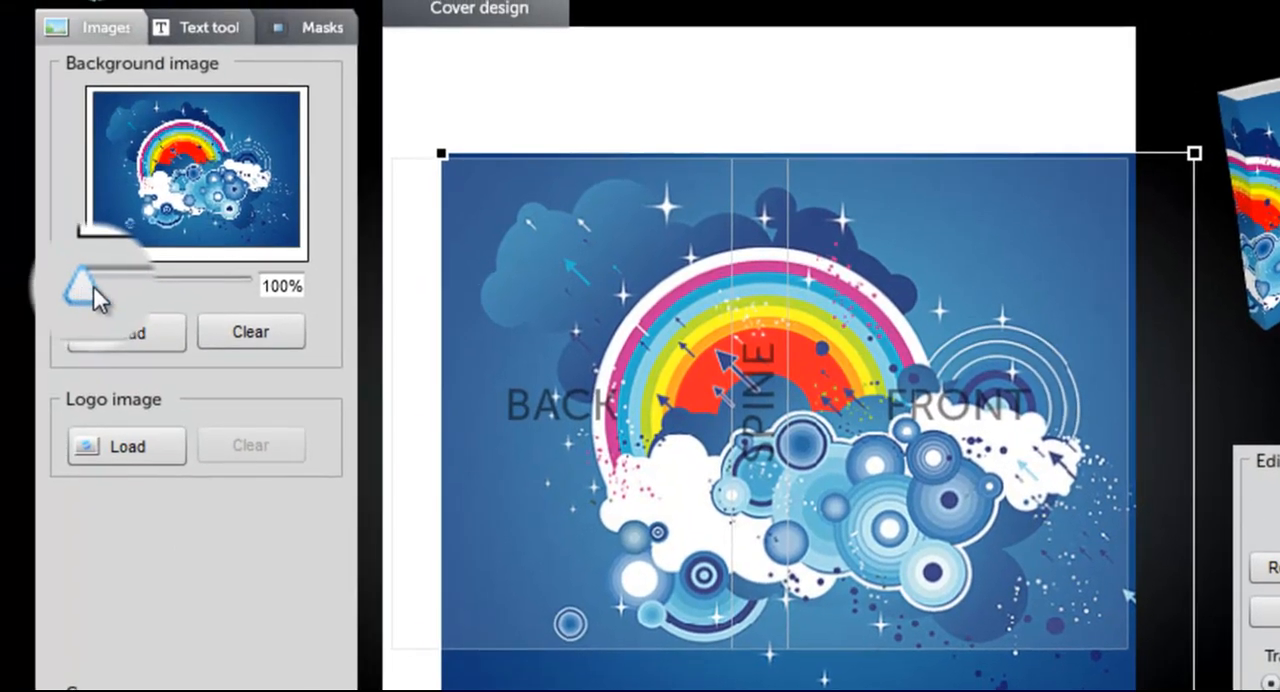
mouse_move(93, 286)
mouse_down()
mouse_move(112, 286)
mouse_move(75, 305)
mouse_move(114, 291)
mouse_move(86, 292)
mouse_up()
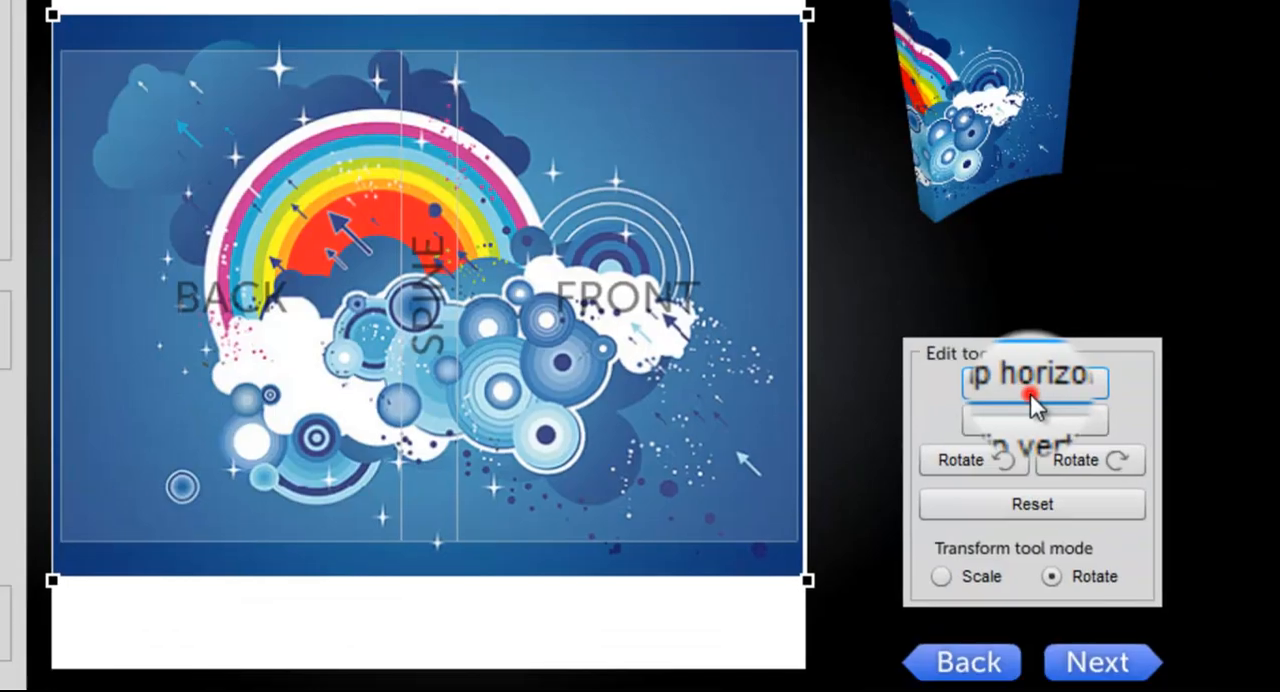
Step: Try flipping the background image horizontally and vertically and rotating it counterclockwise, and reset it
click(1032, 390)
click(1028, 420)
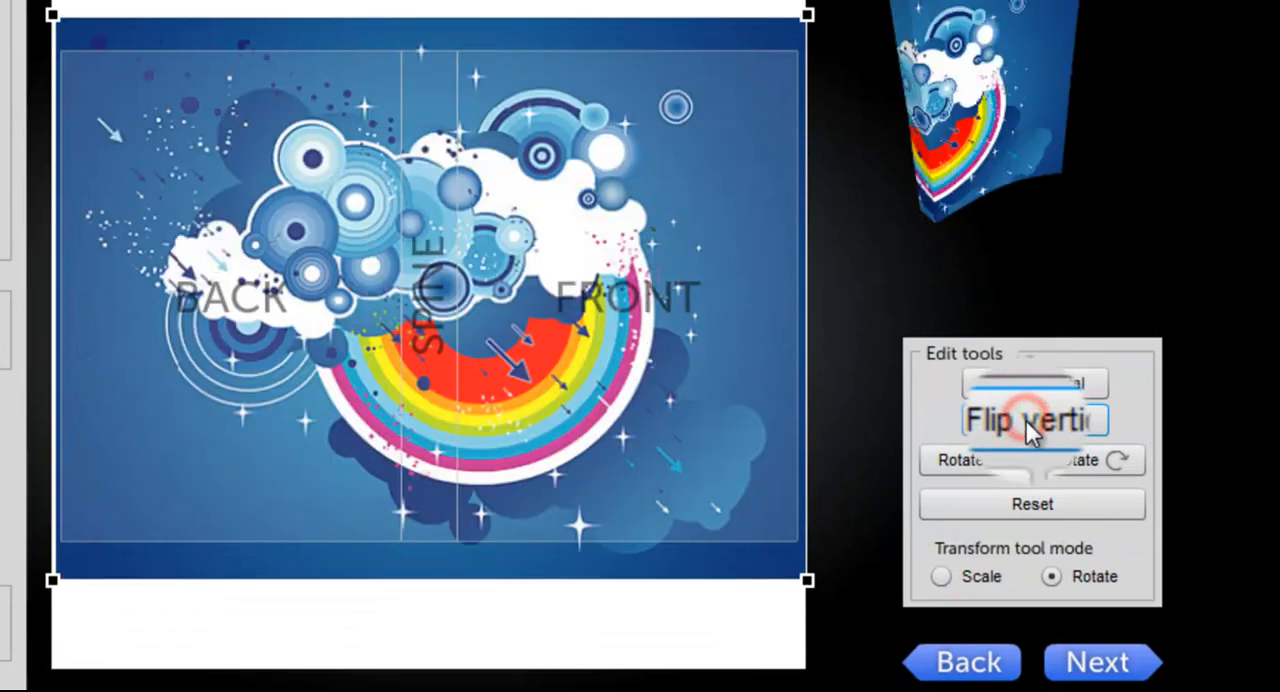
click(971, 468)
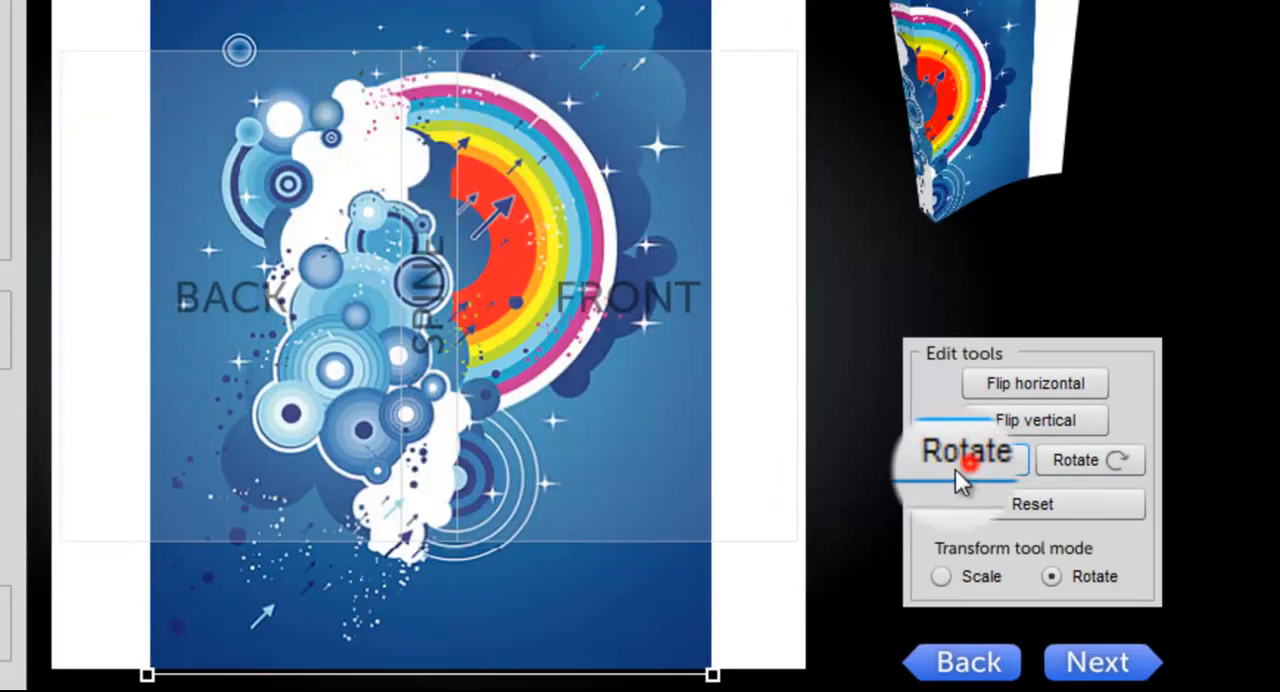
click(971, 462)
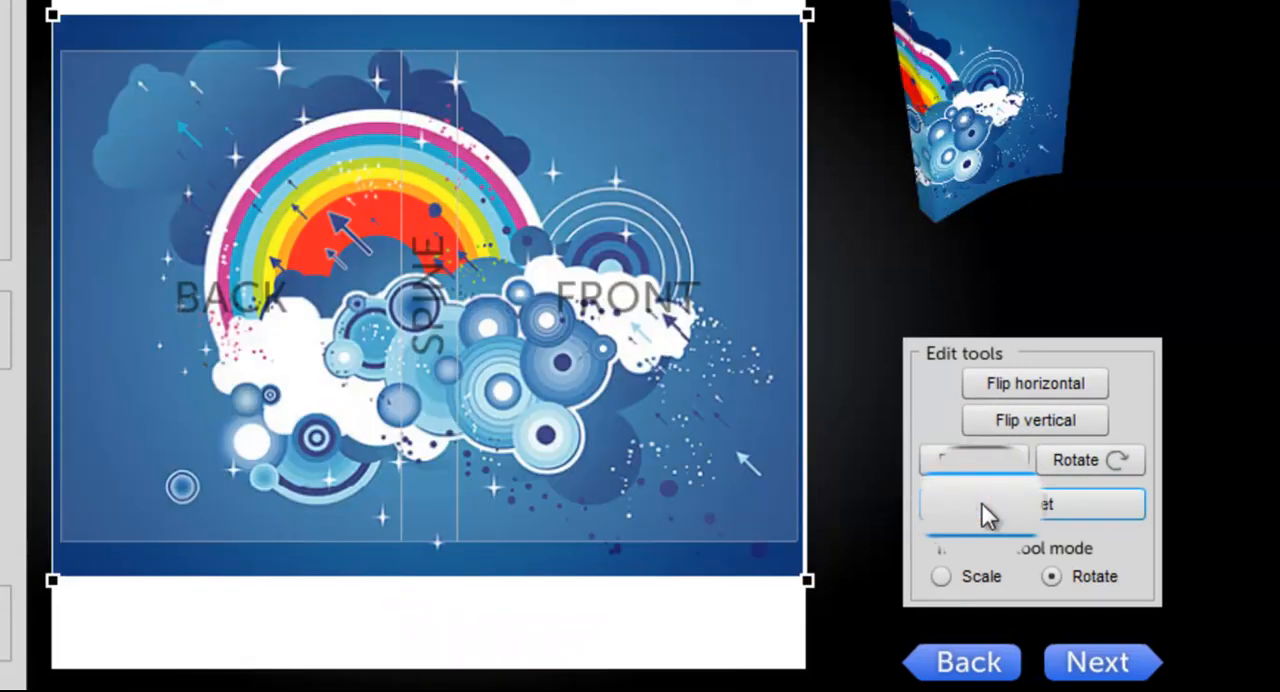
click(988, 512)
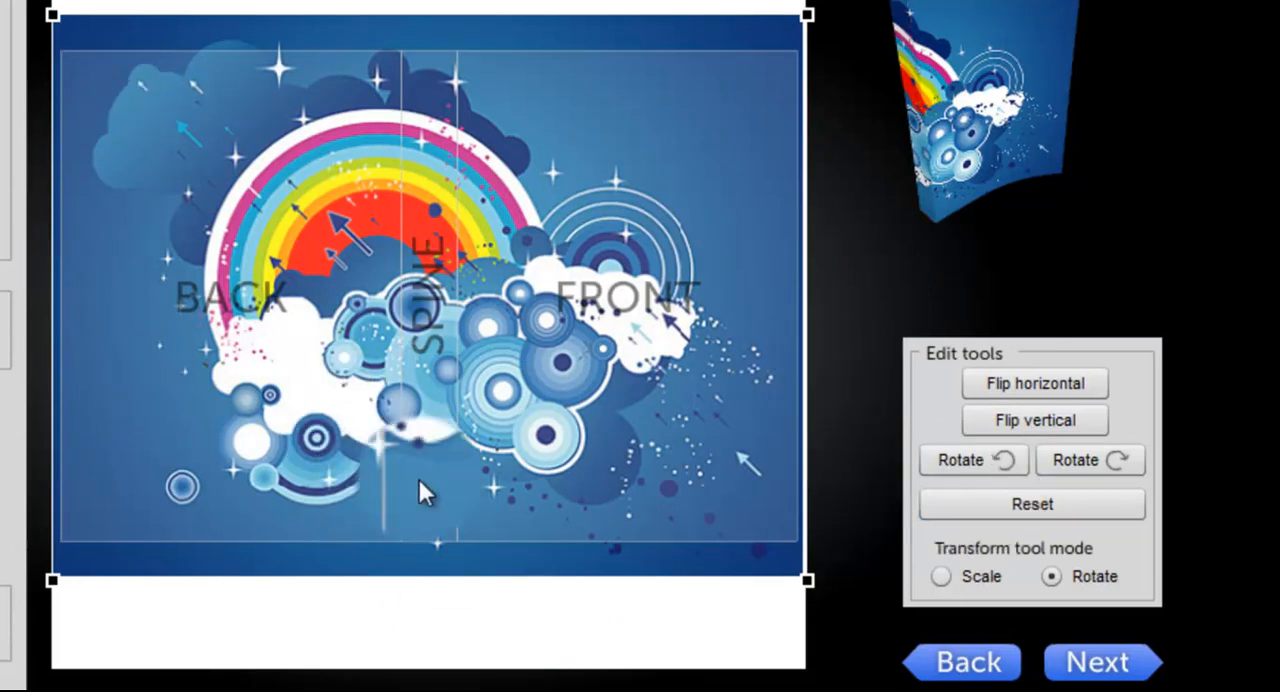
Step: Try scaling and freely rotating the background image with the Scale and Rotate transform modes, and reset it
click(968, 576)
click(969, 575)
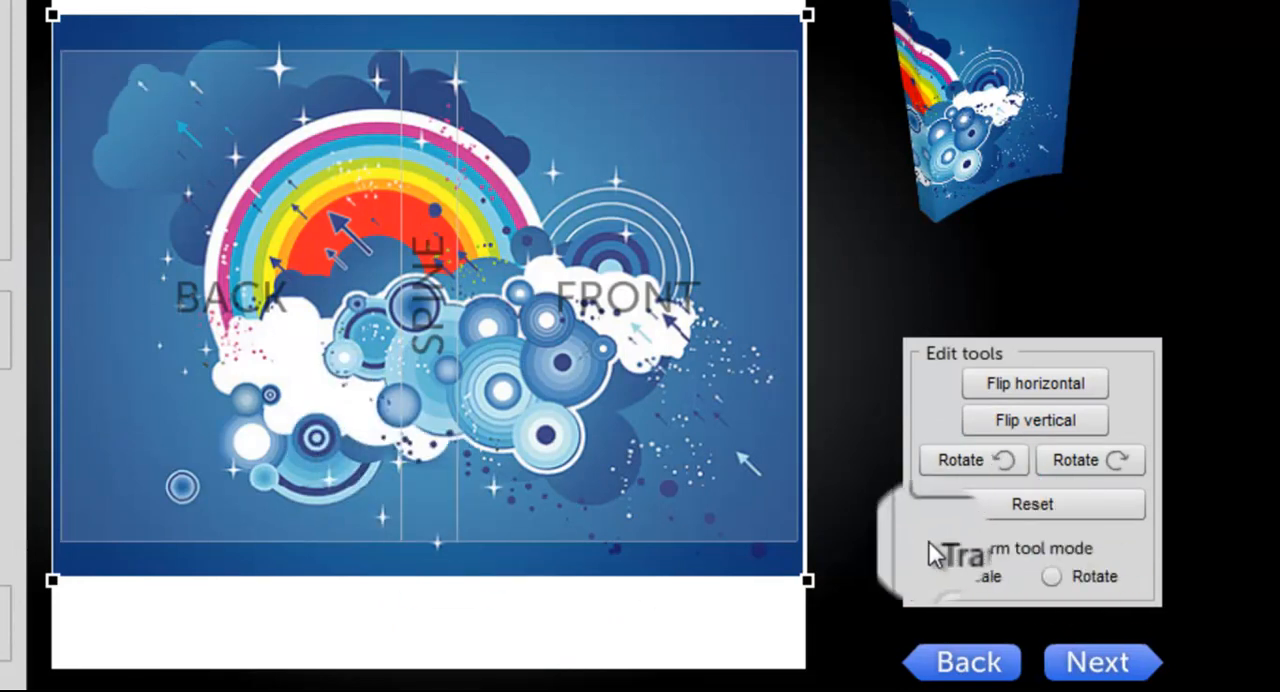
click(1092, 580)
click(938, 578)
drag(808, 15, 803, 114)
click(1082, 584)
drag(763, 50, 806, 318)
drag(468, 217, 604, 233)
mouse_move(625, 245)
mouse_down()
mouse_move(600, 251)
mouse_move(628, 262)
mouse_move(643, 248)
mouse_up()
click(1001, 508)
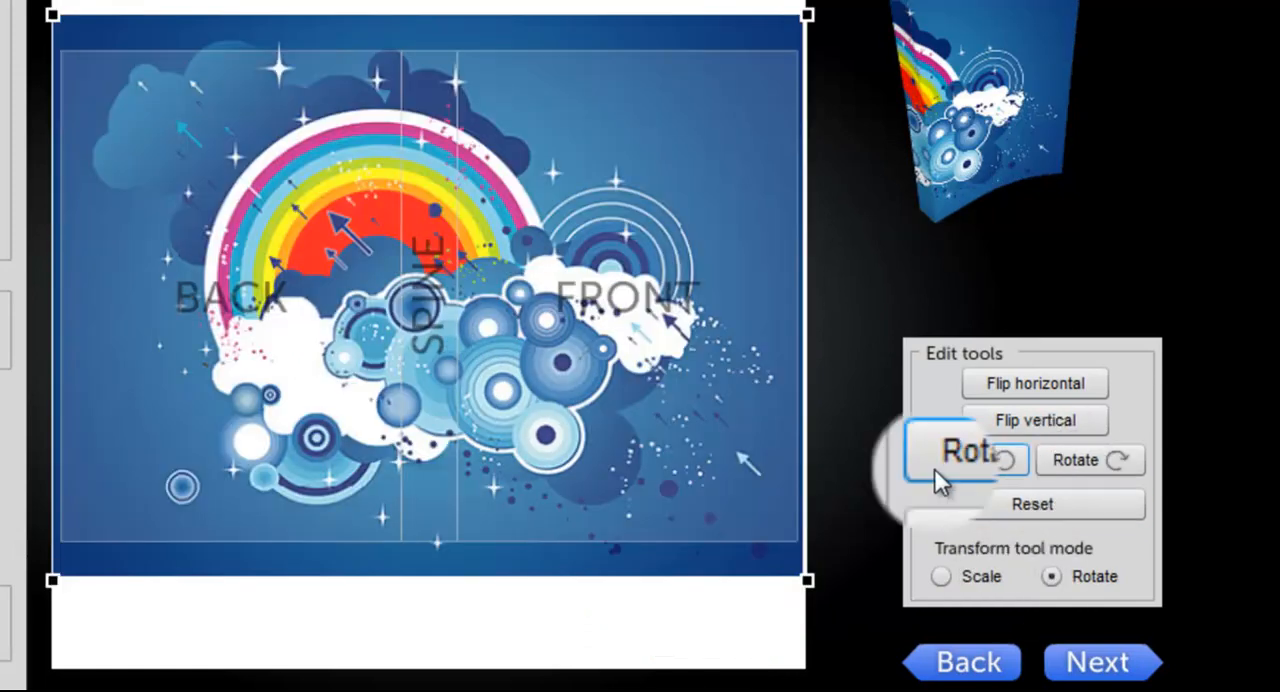
Step: Shift the background image slightly right and down on the cover, check the large 3D preview, and return to the design
drag(186, 213, 235, 231)
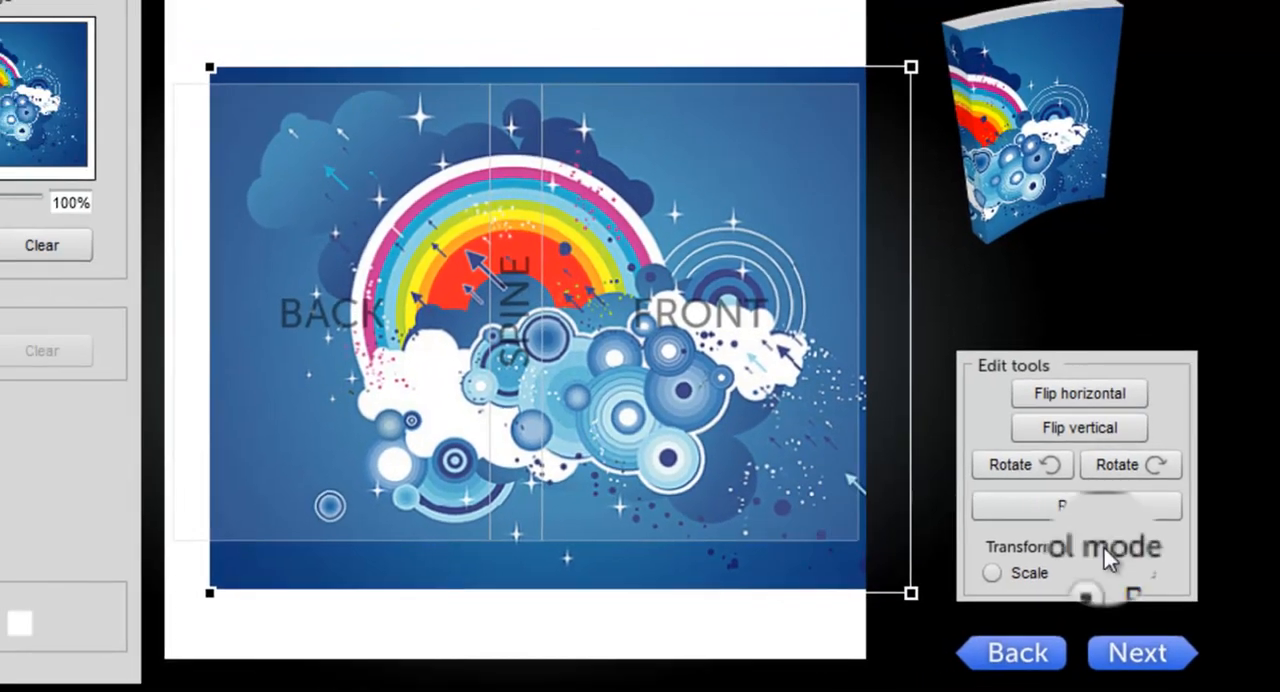
click(1119, 667)
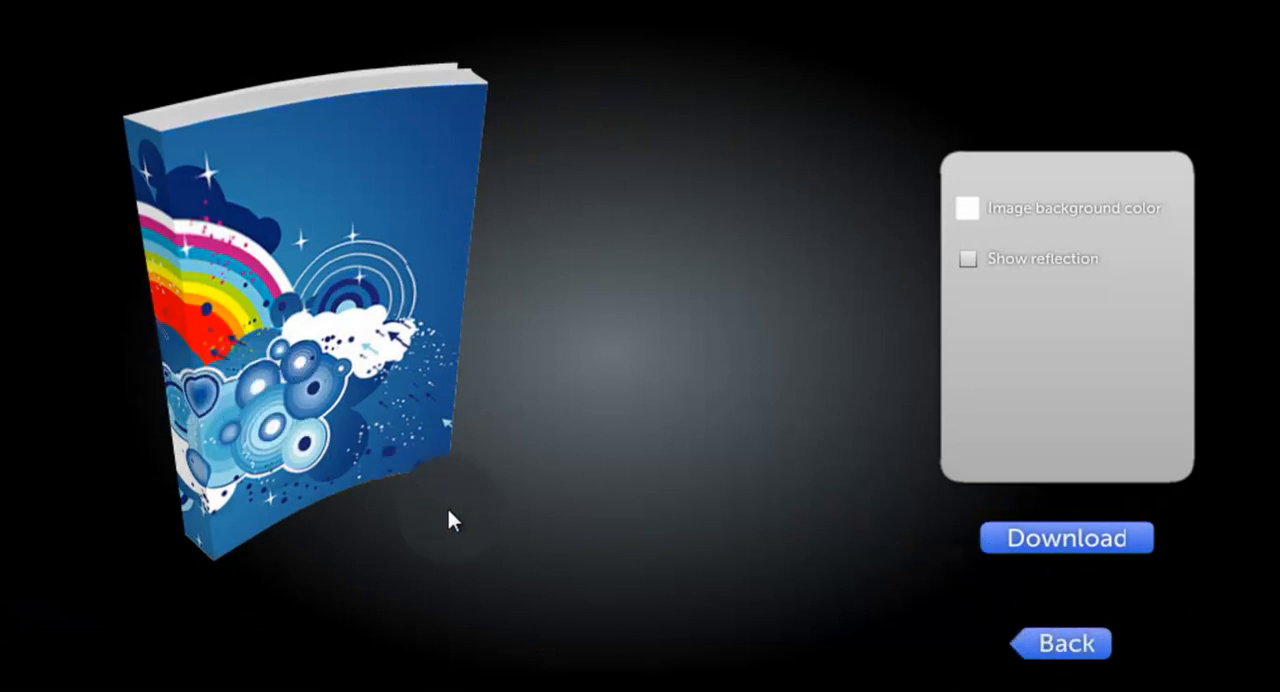
click(1076, 662)
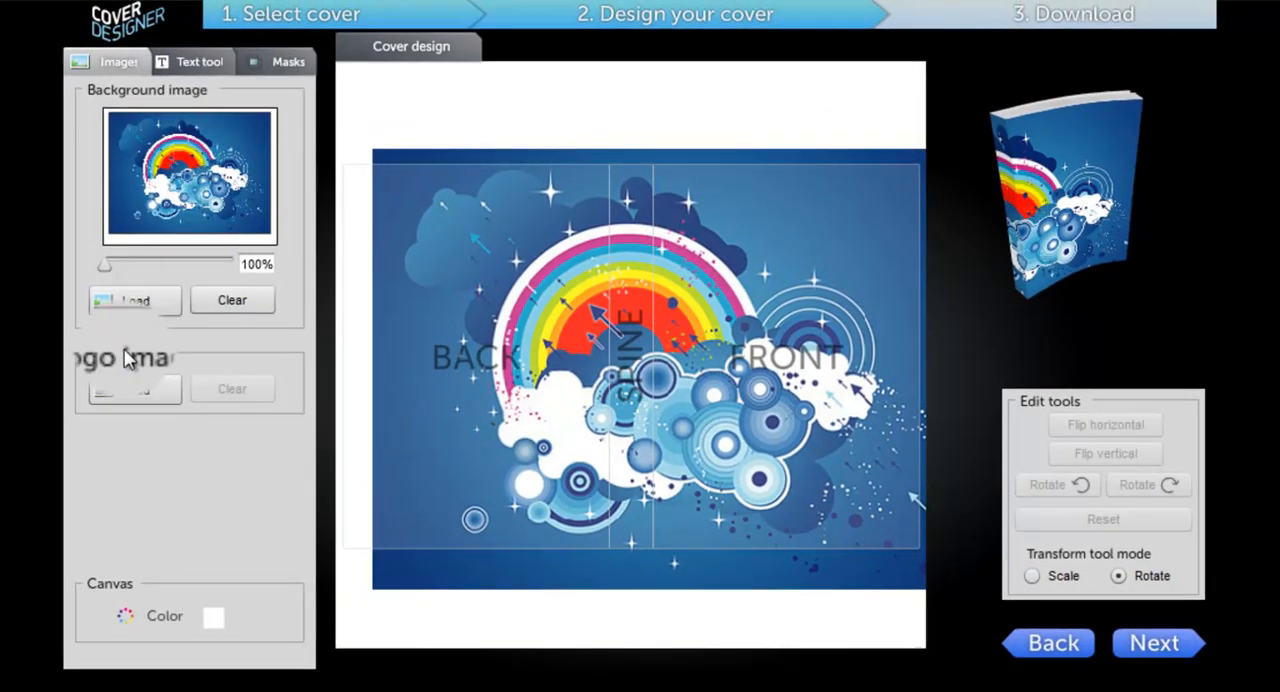
Step: Load logo7 as the logo image and place it in the lower right corner of the front cover
click(133, 397)
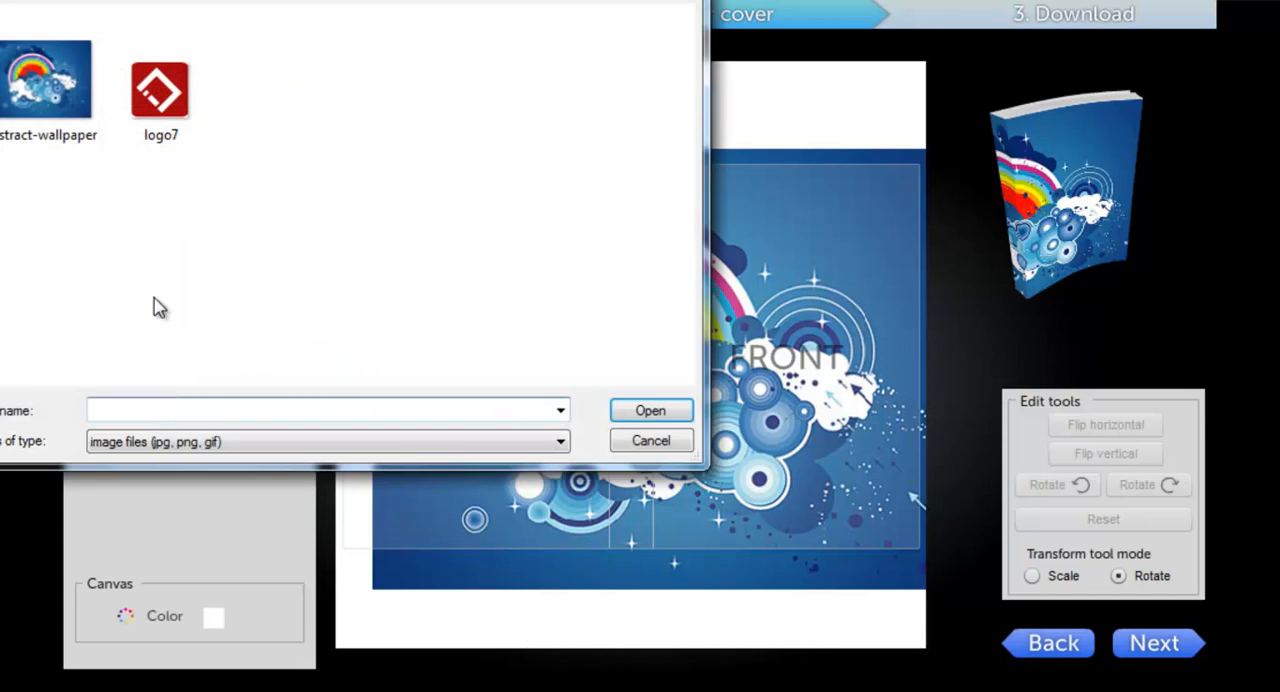
click(176, 95)
click(645, 411)
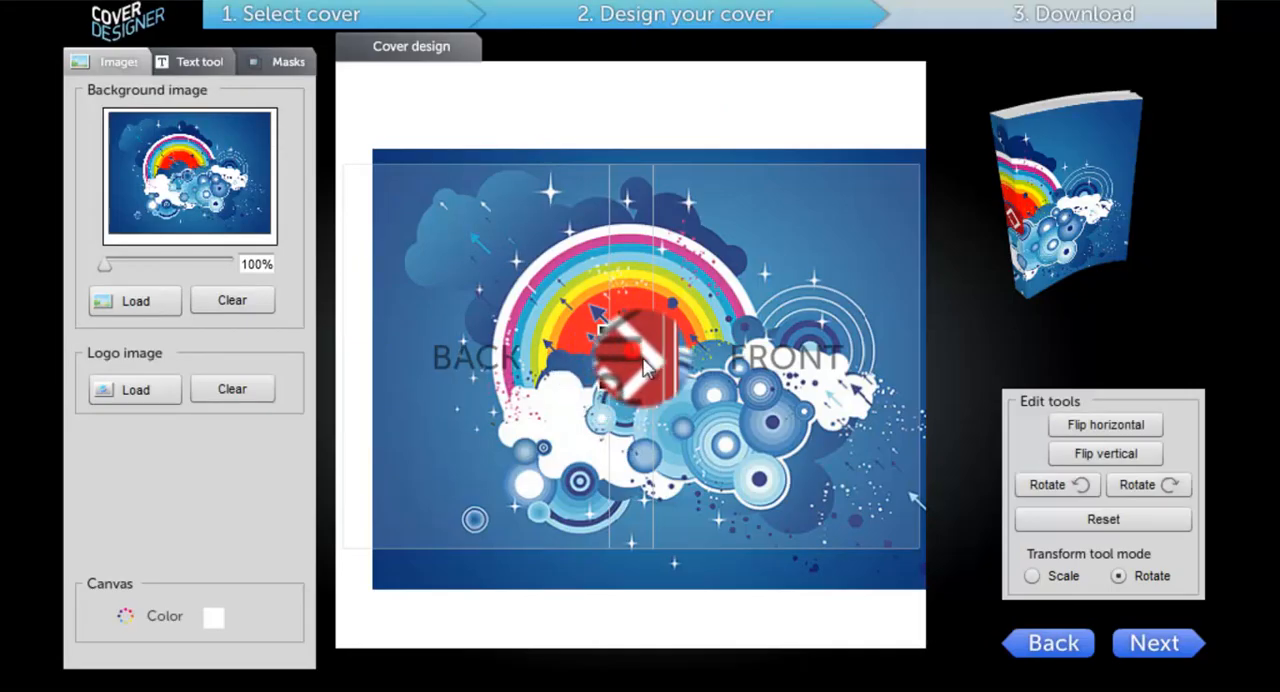
drag(645, 368, 878, 498)
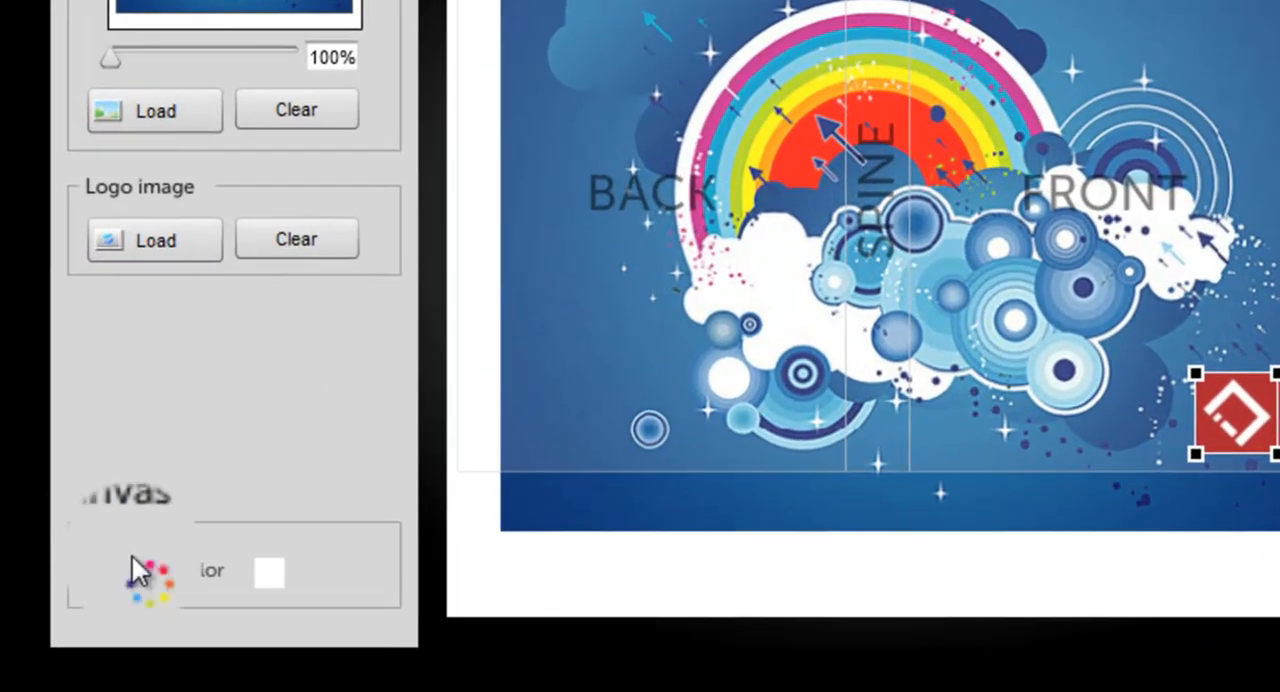
Step: Try a bright green canvas colour and move the background image down and back up to compare the cover
click(269, 575)
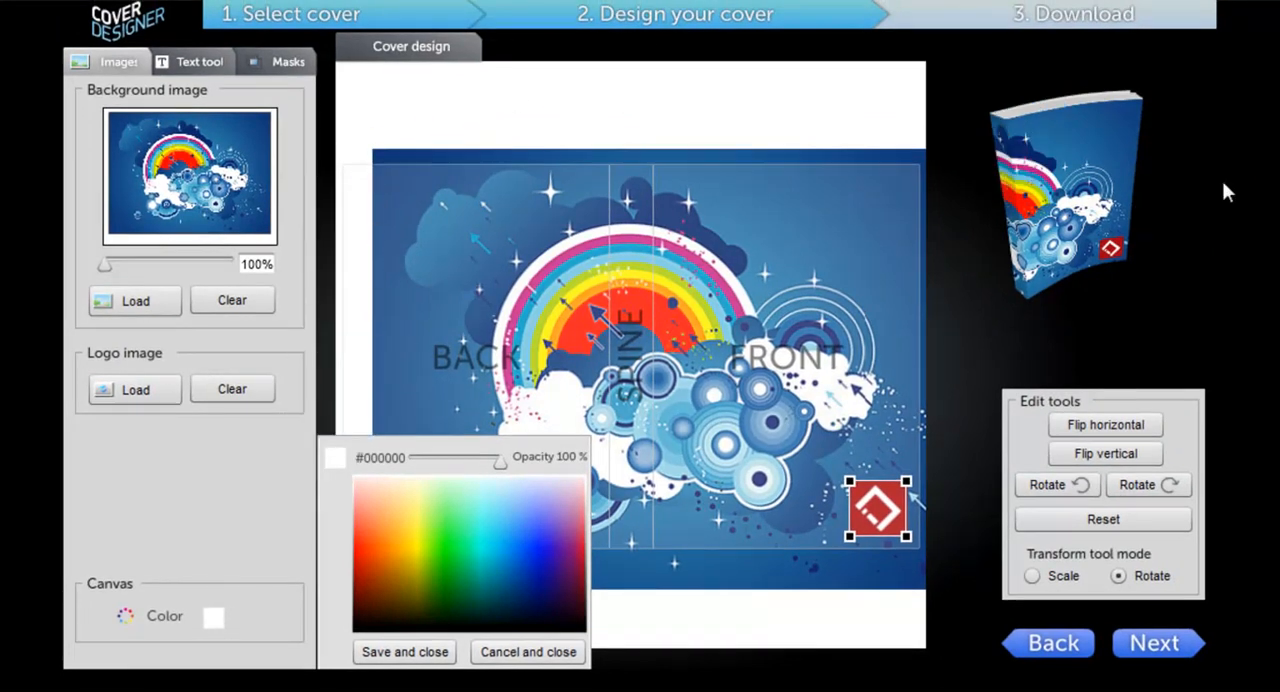
click(446, 545)
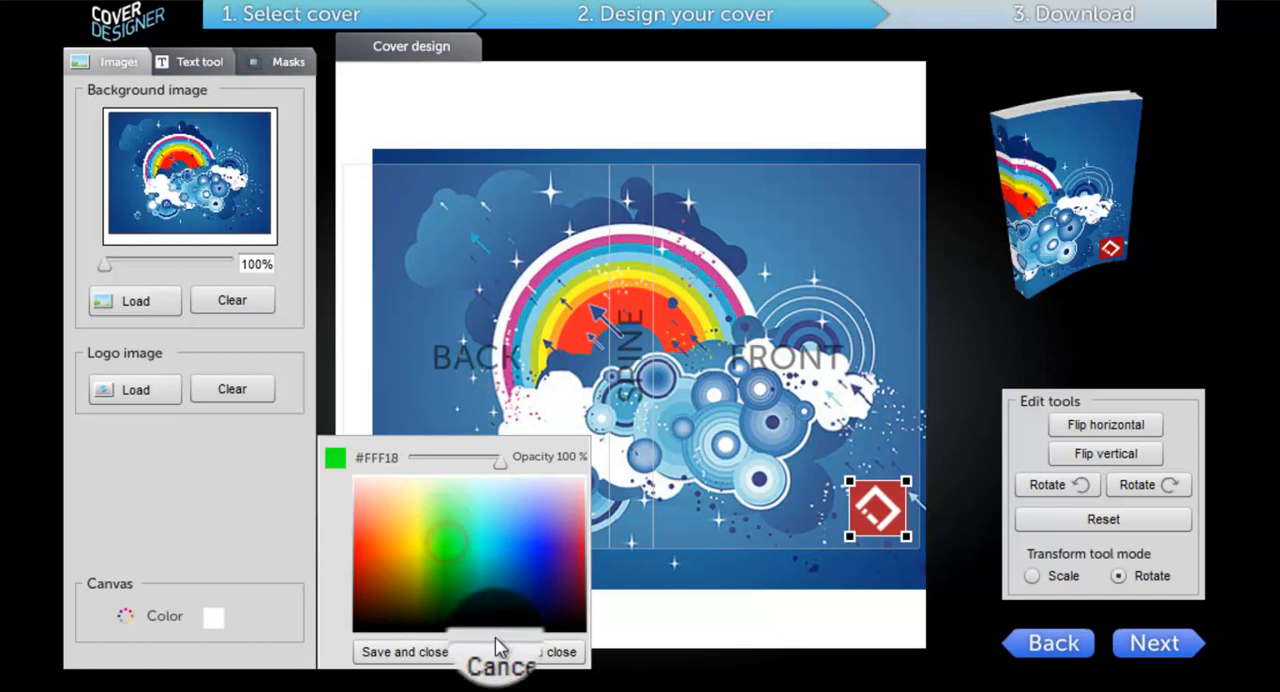
click(400, 652)
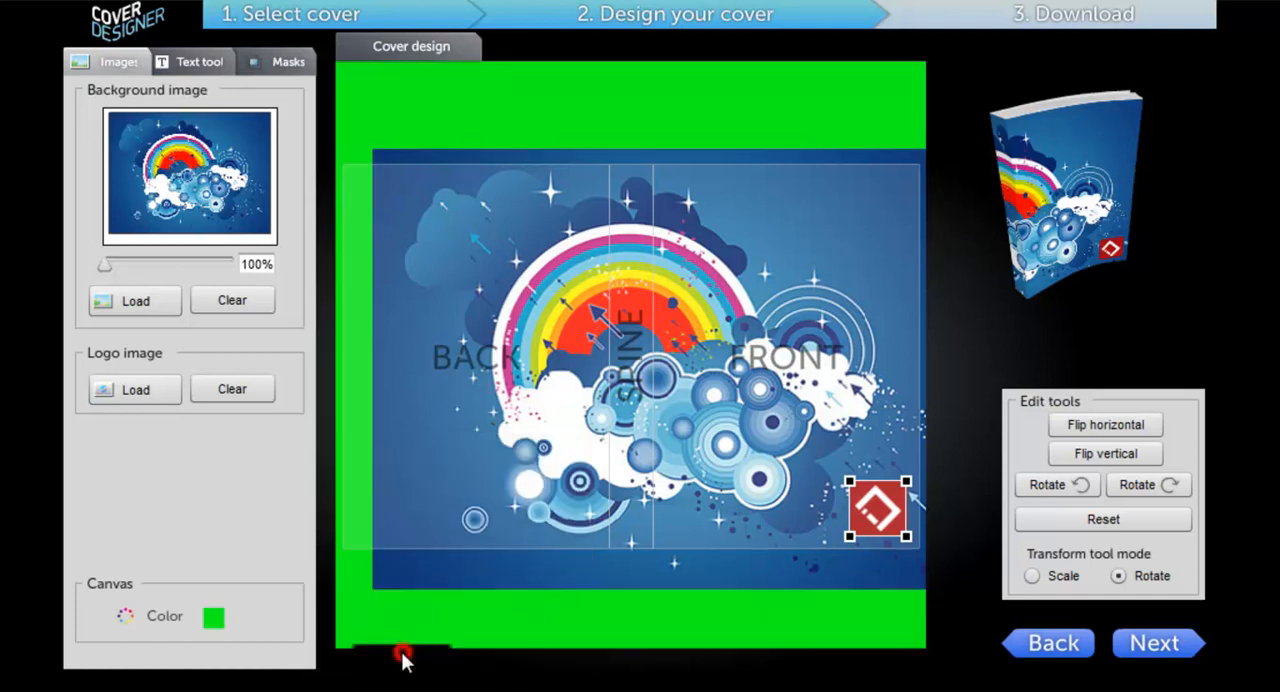
drag(762, 277, 760, 340)
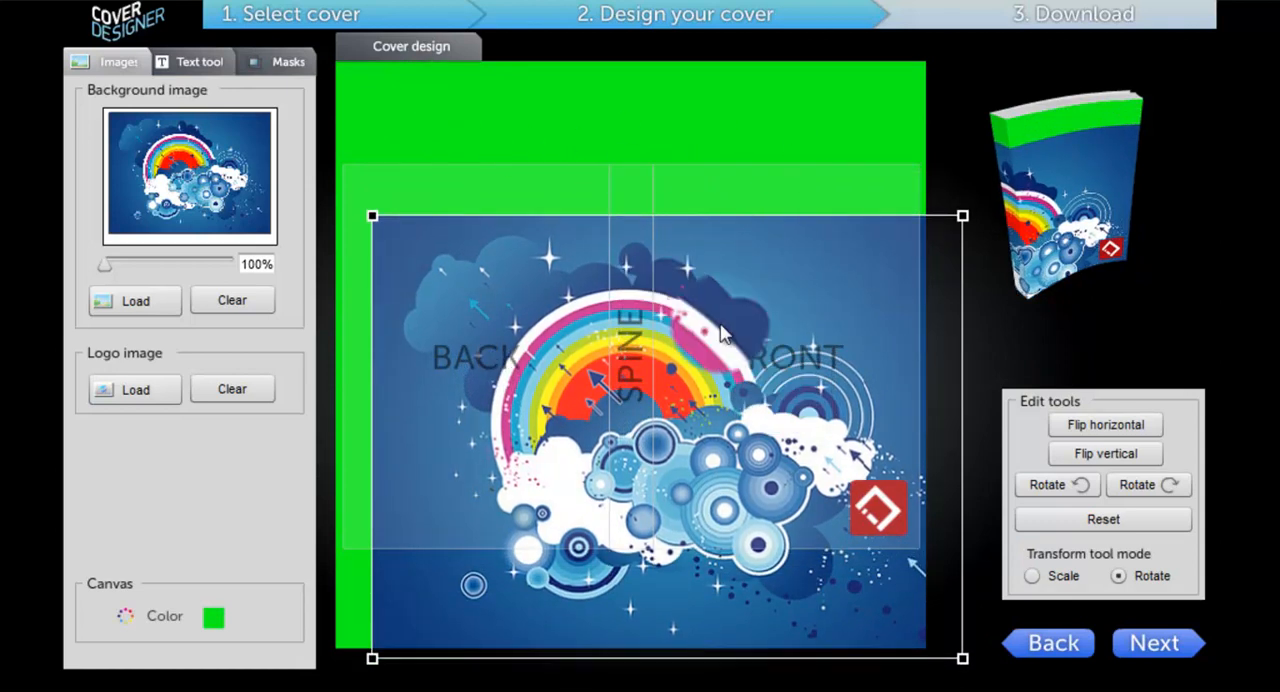
drag(723, 328, 726, 277)
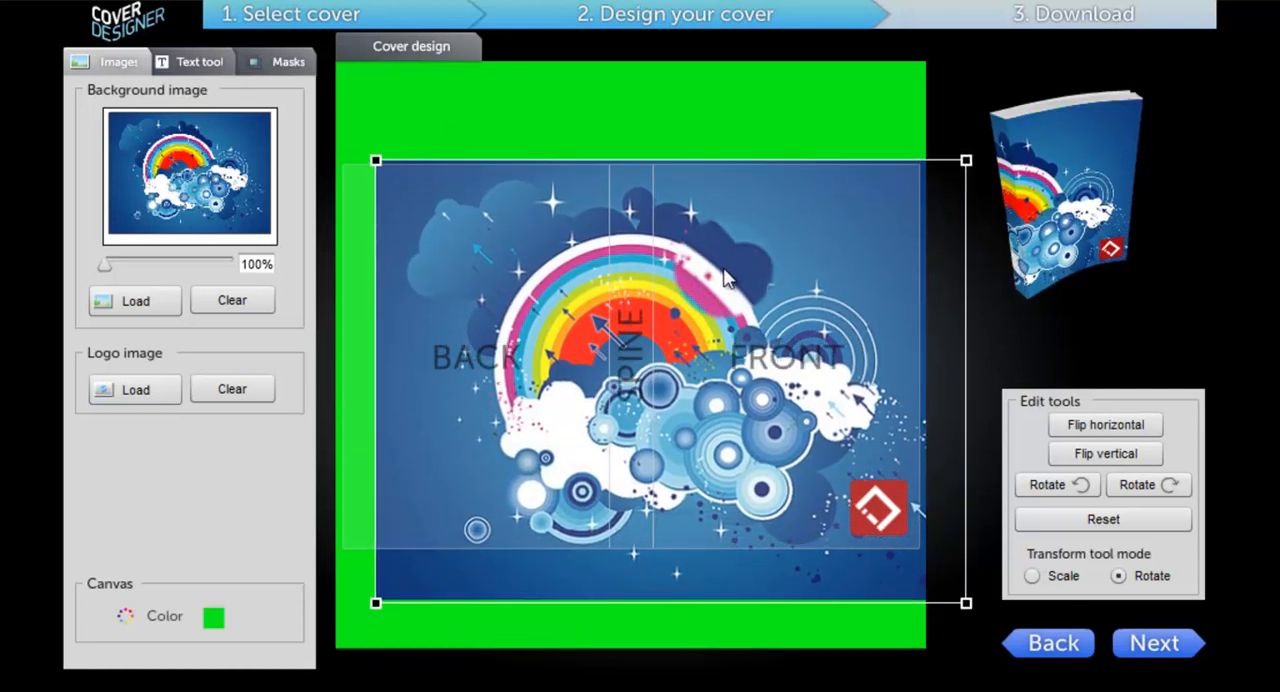
Step: Set the canvas colour to white (#FFFFFF) and save it
click(214, 622)
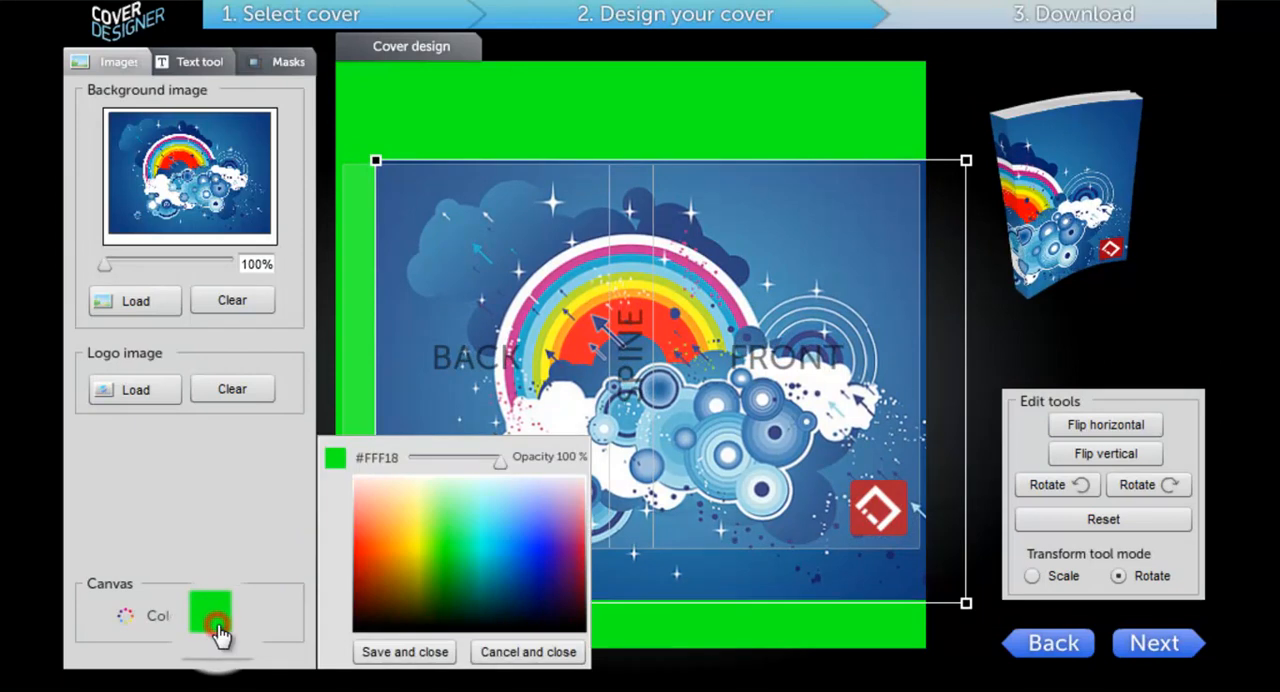
click(397, 478)
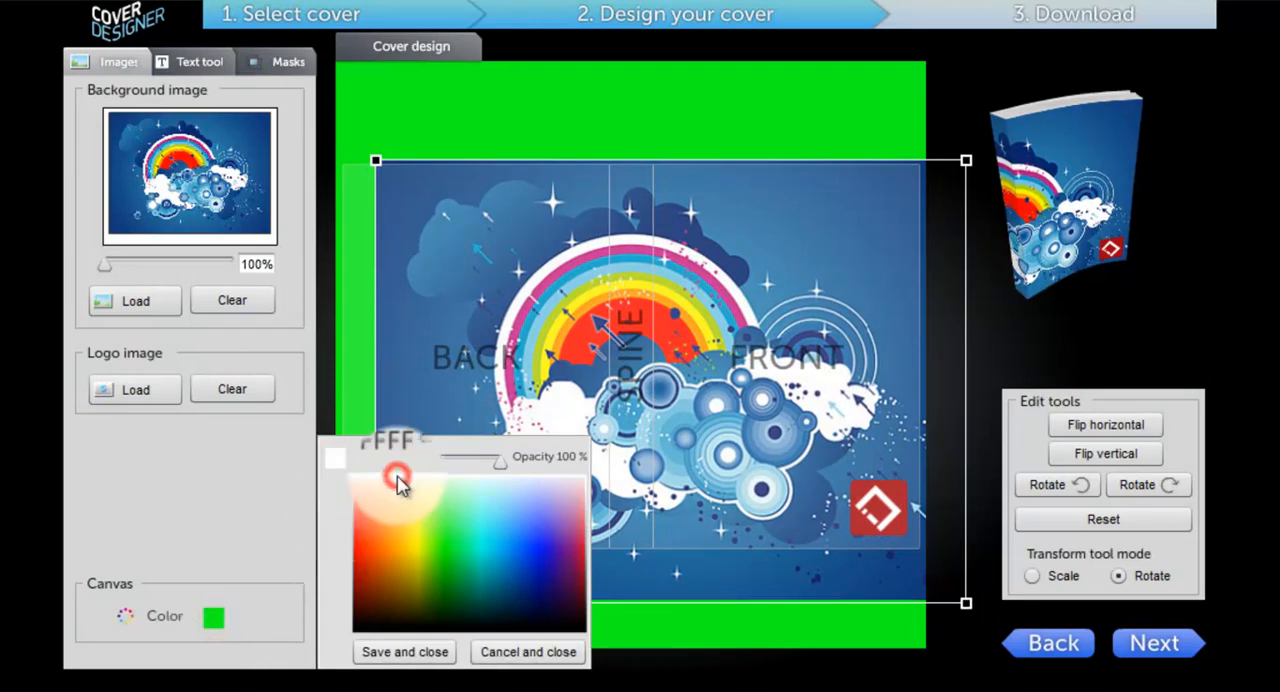
click(402, 654)
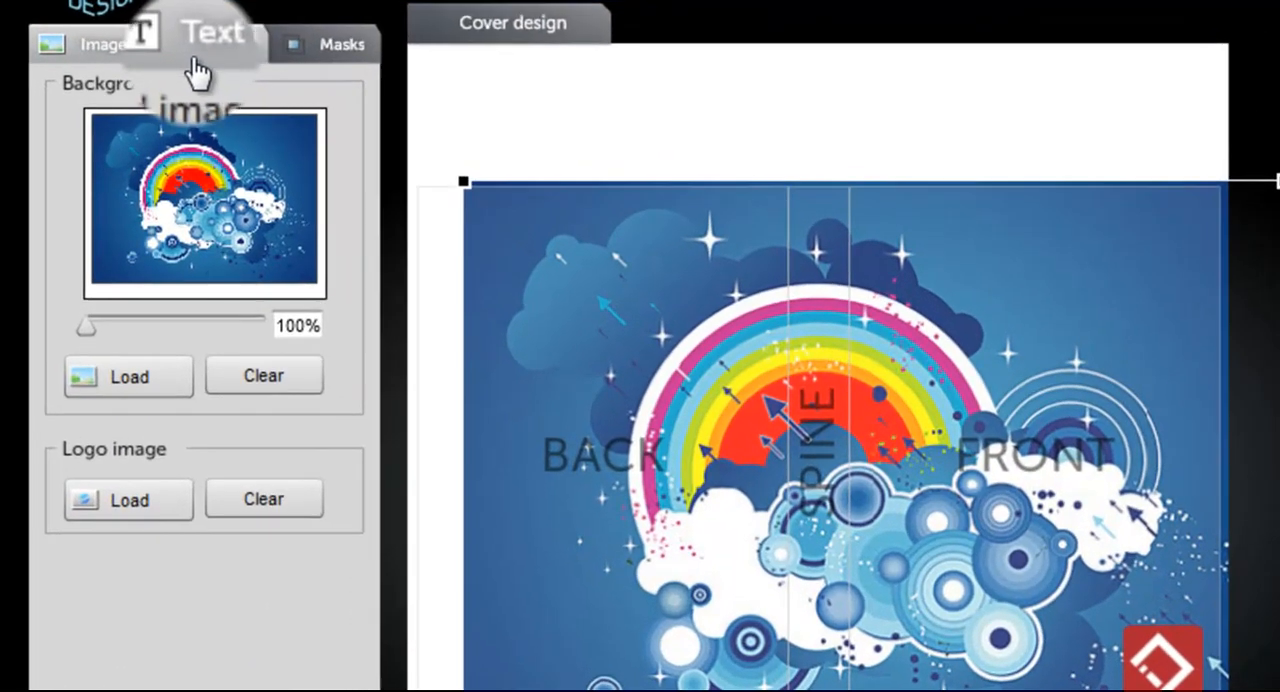
Step: Add a new text object to the design and place it on the upper right of the front cover
click(186, 68)
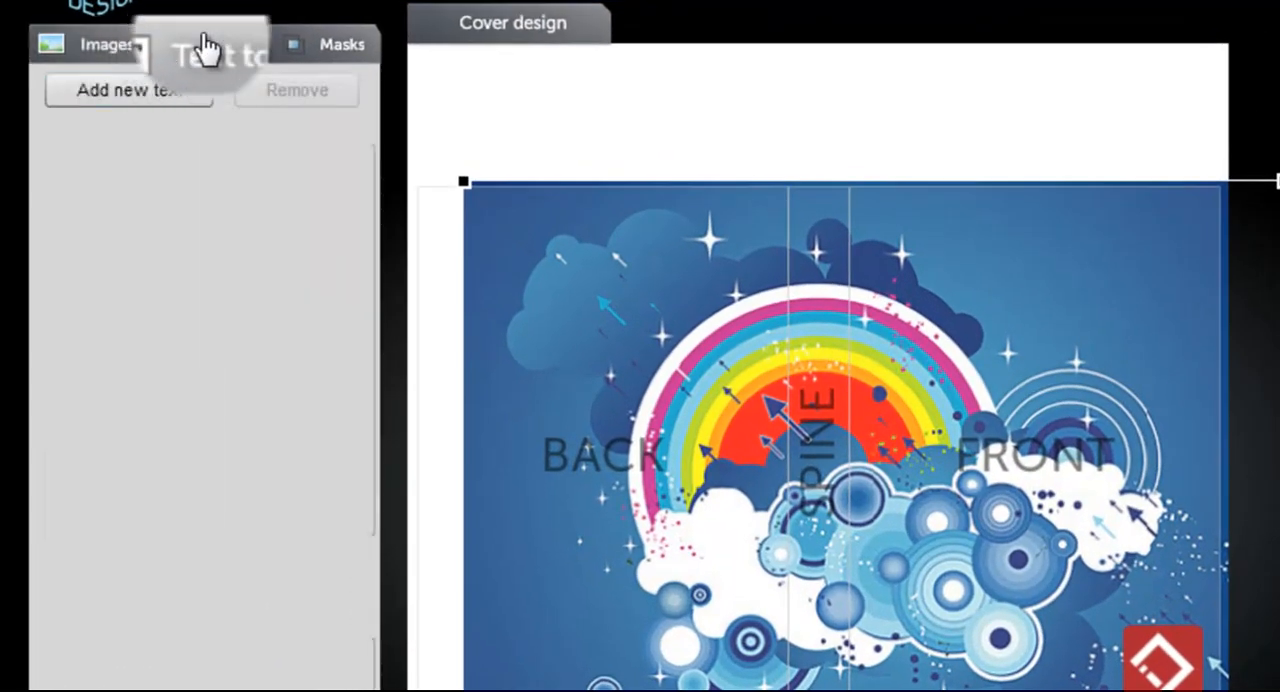
click(147, 92)
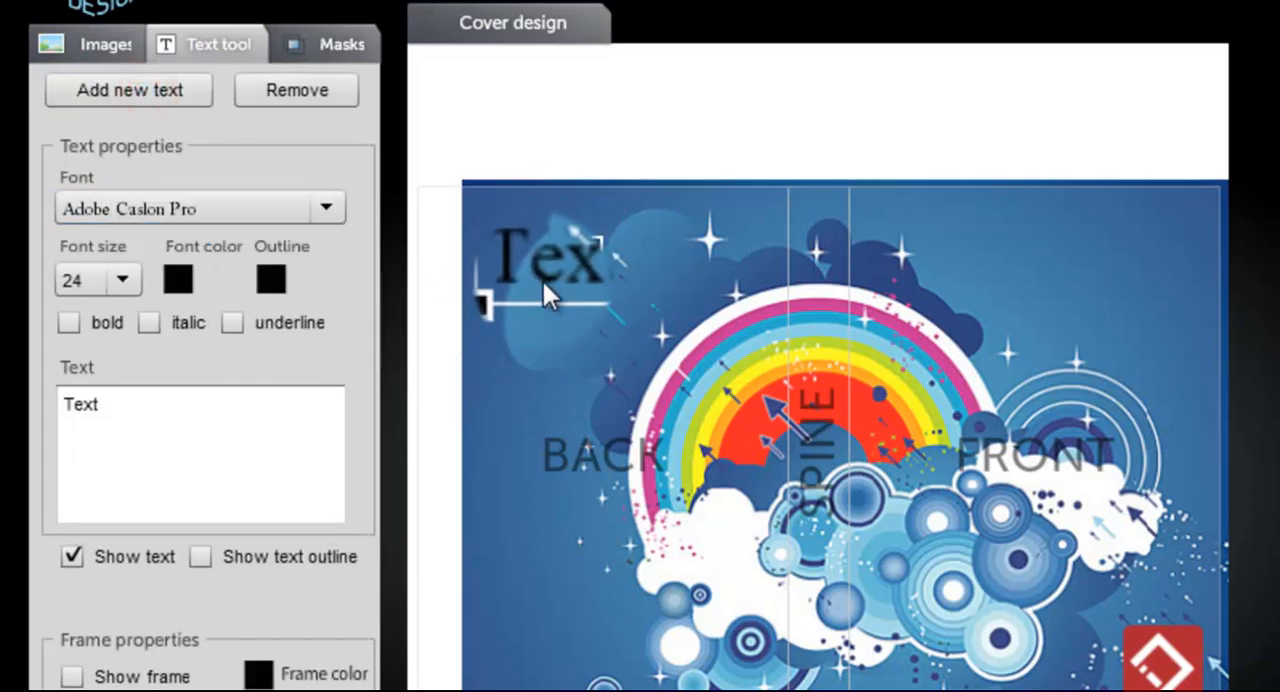
drag(544, 269, 1071, 284)
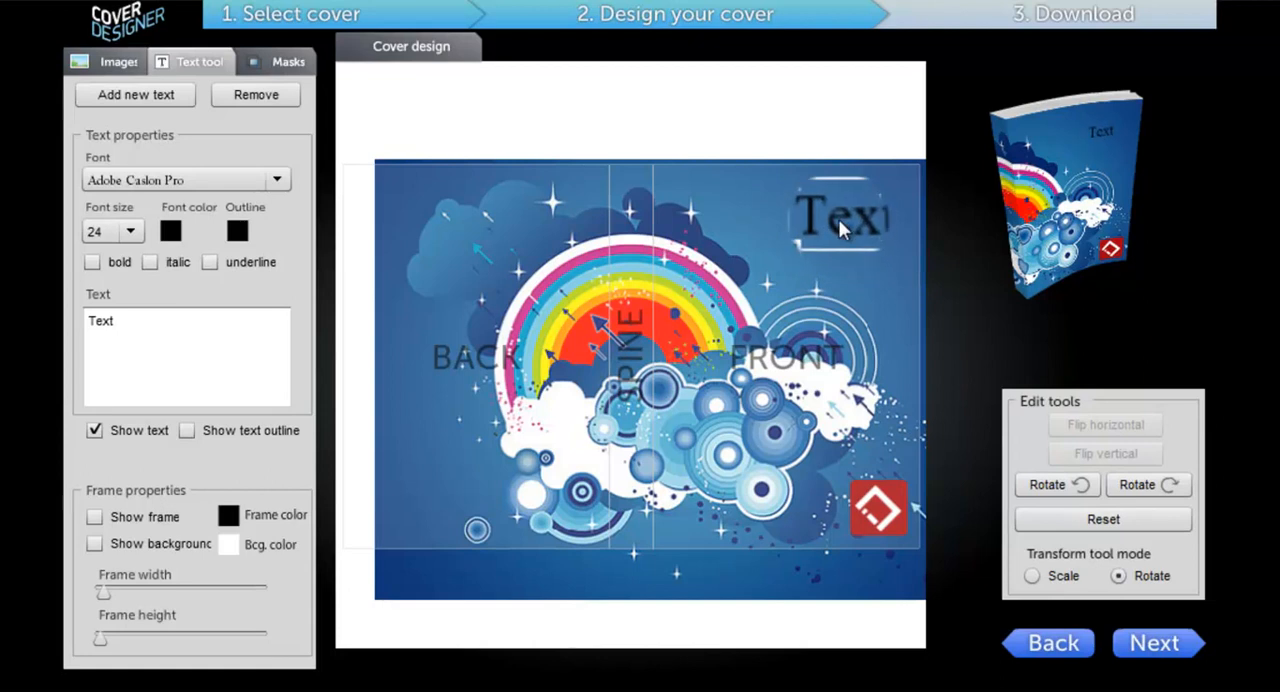
drag(839, 222, 835, 219)
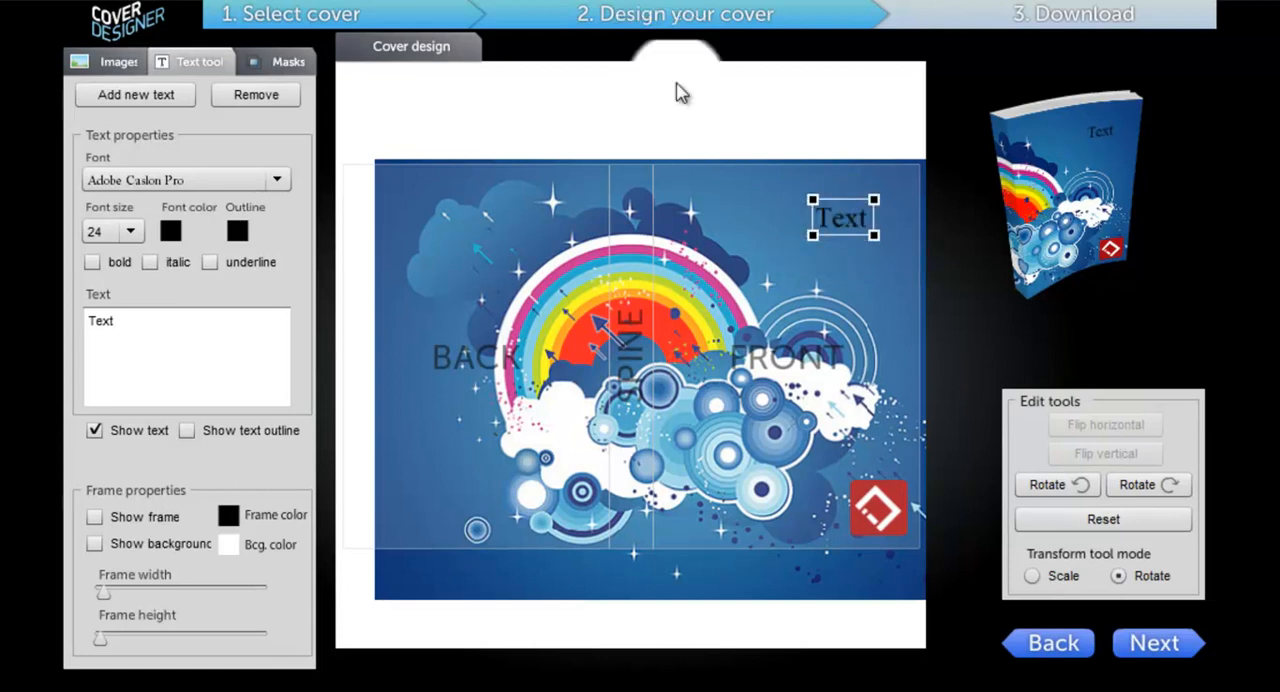
Step: Set the font of the front cover text to Jokerman
click(192, 178)
drag(272, 206, 277, 251)
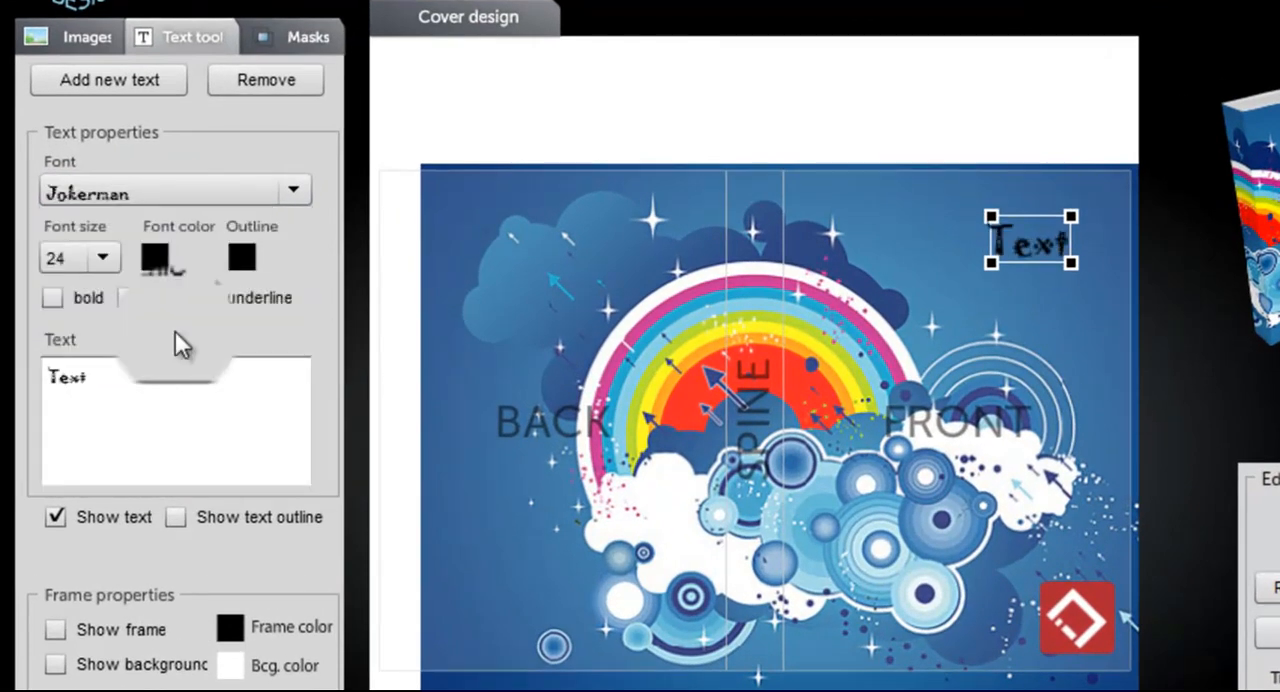
Step: Set the font size of the front cover text to 85
click(88, 262)
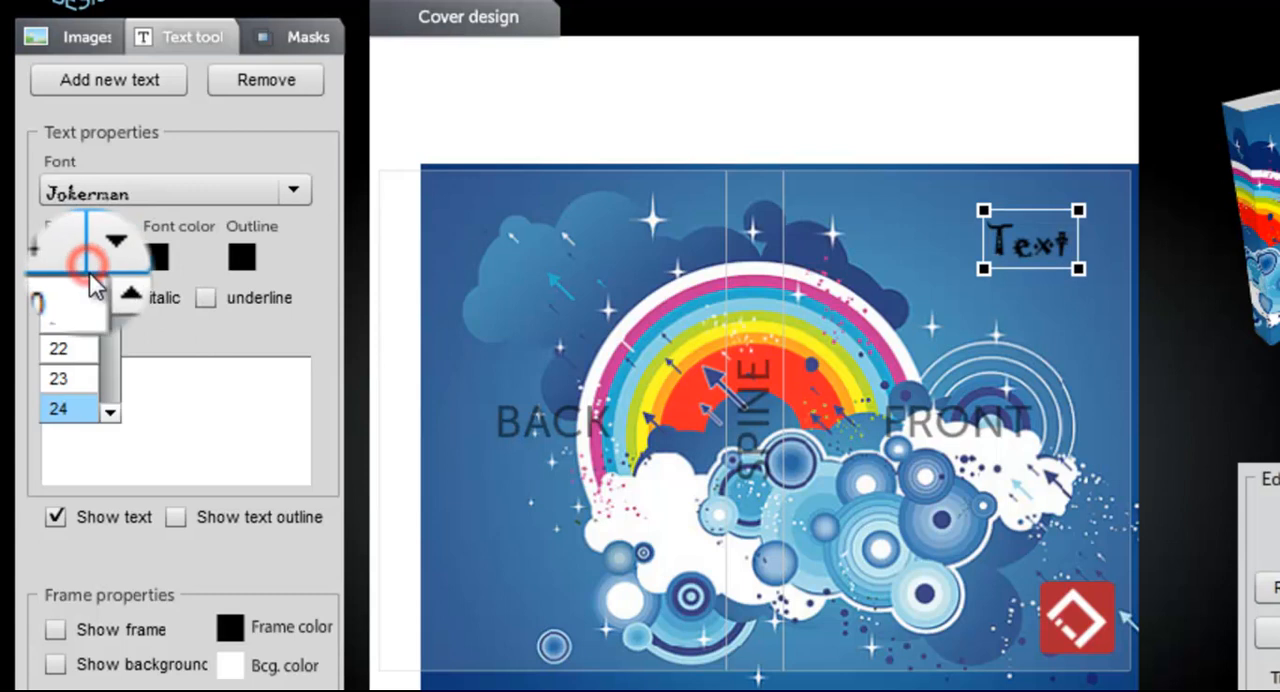
drag(110, 312, 95, 364)
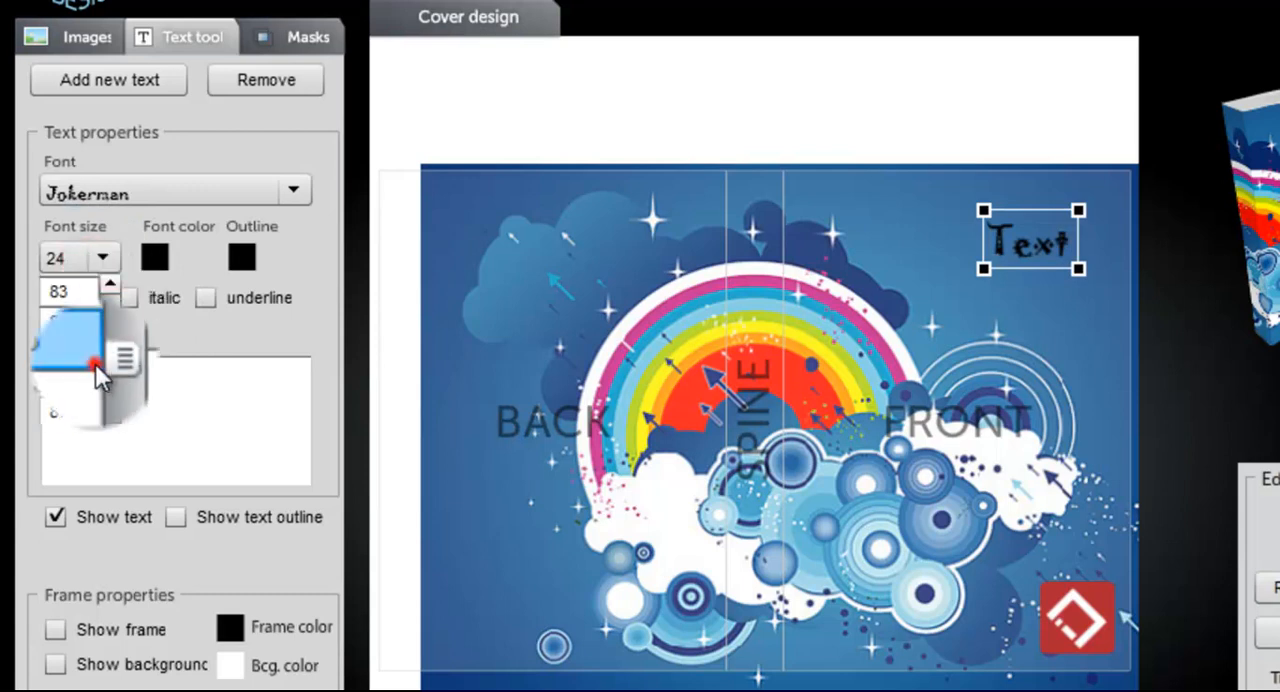
click(95, 364)
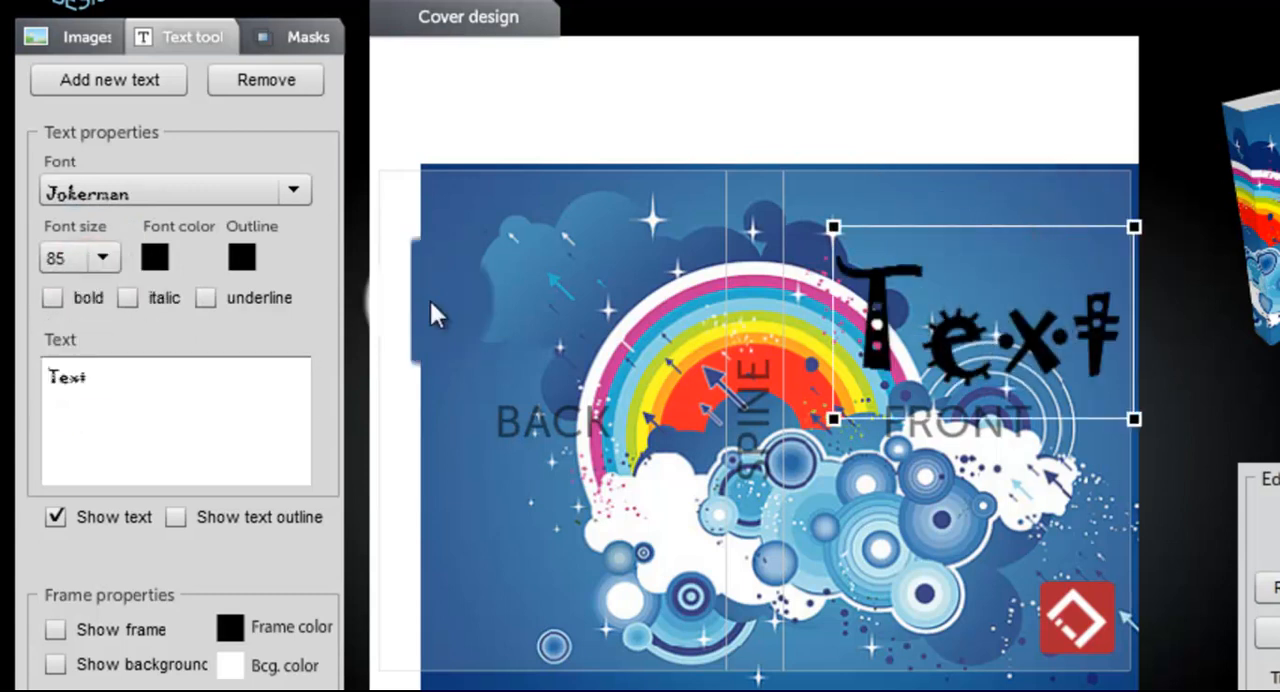
Step: Set the front cover text's font colour to bright green and move the text slightly up
click(157, 260)
click(528, 320)
right_click(466, 455)
click(455, 463)
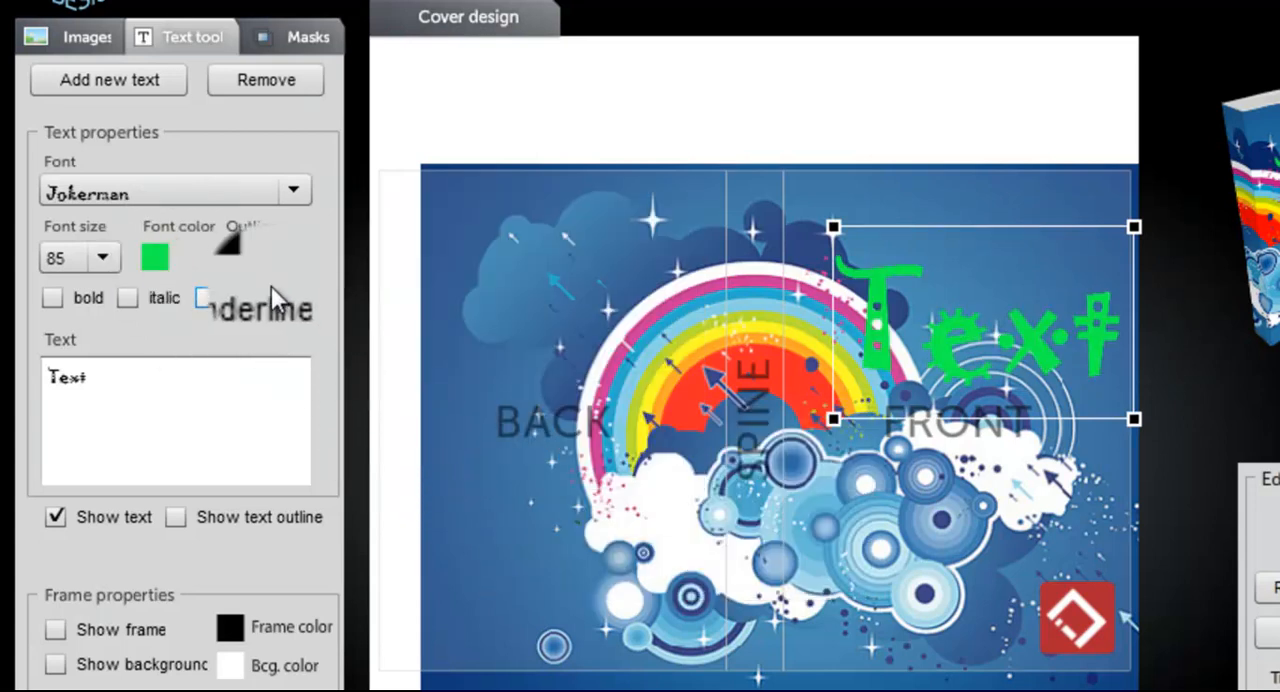
drag(923, 320, 922, 280)
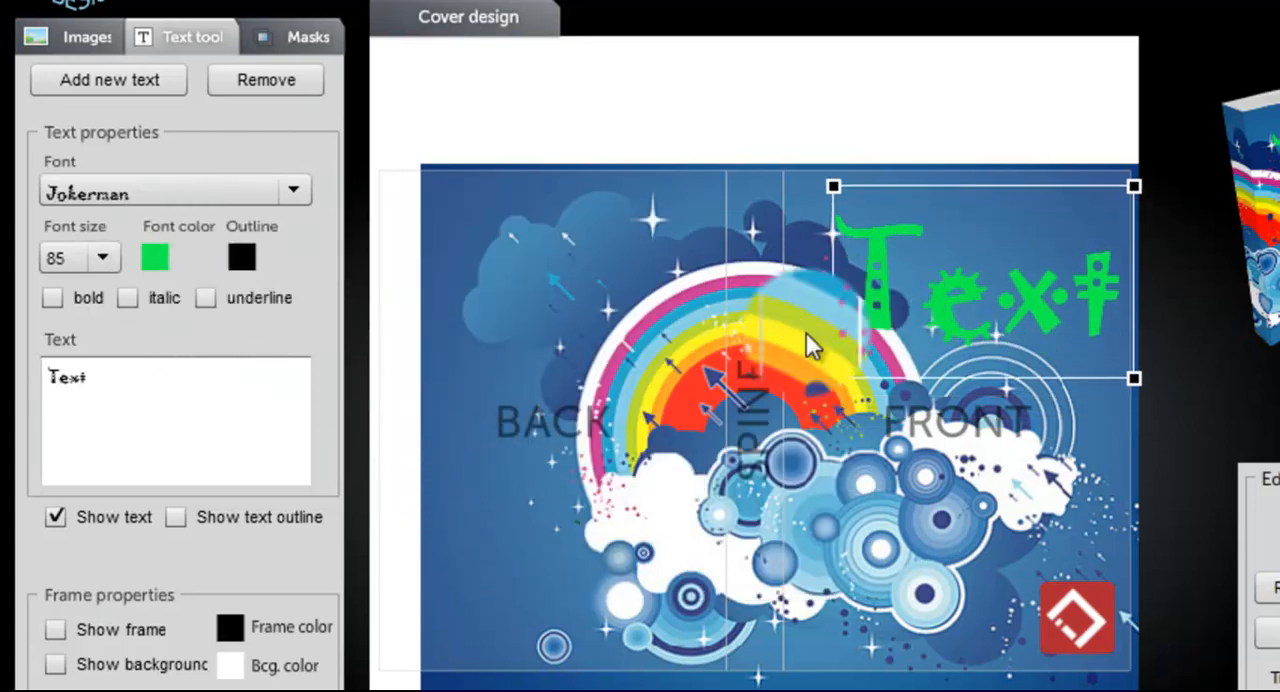
Step: Set the green text's outline colour to light turquoise at 100 % opacity and save it
click(241, 265)
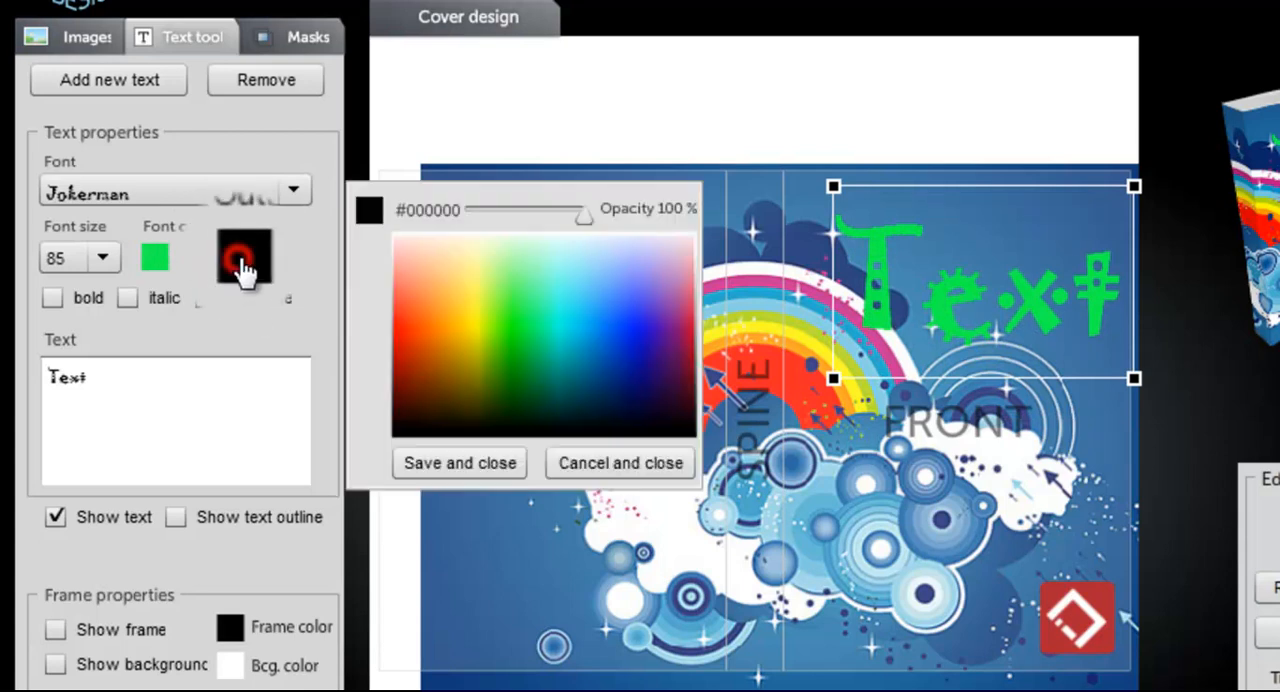
click(551, 280)
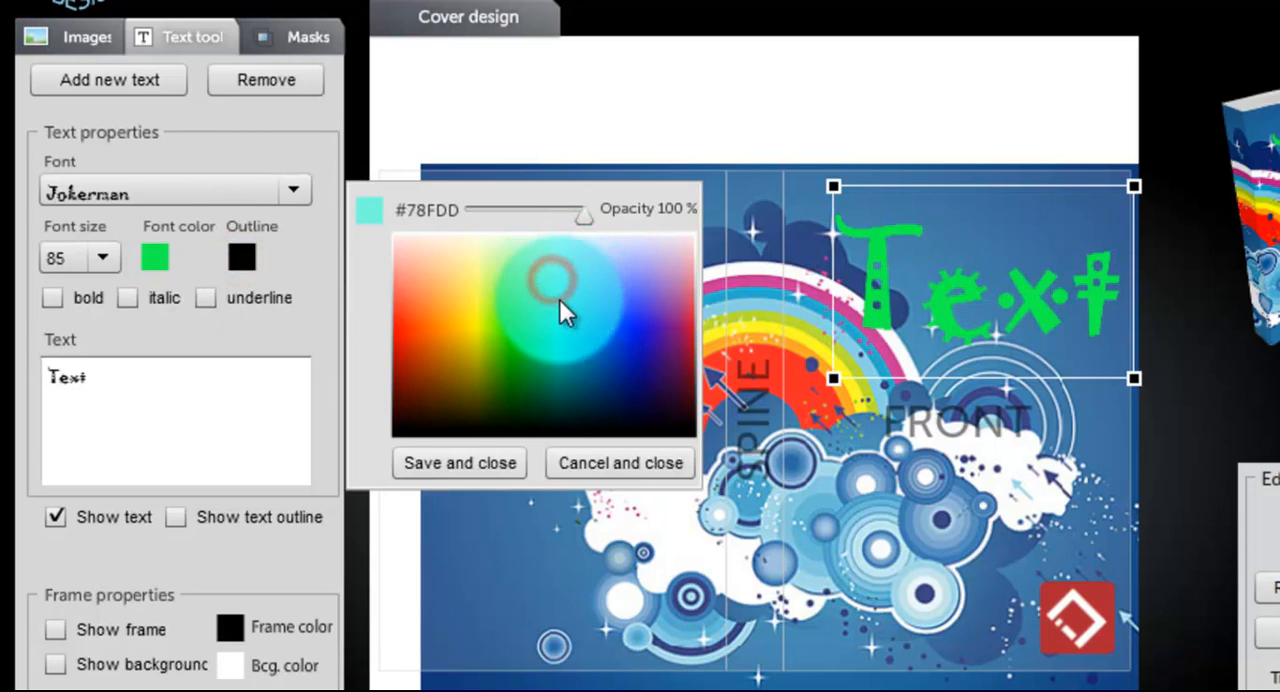
click(458, 466)
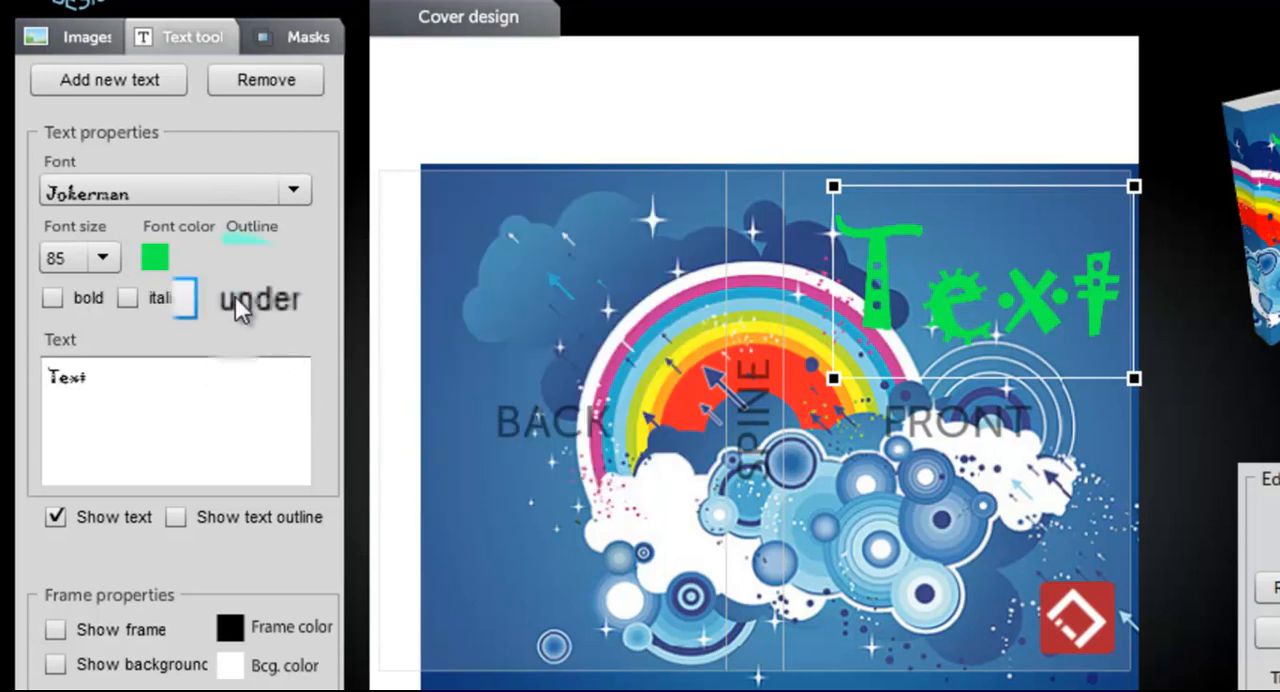
Step: Make the green text bold, italic and underlined, and reposition it near the upper edge of the front cover
click(52, 297)
click(127, 297)
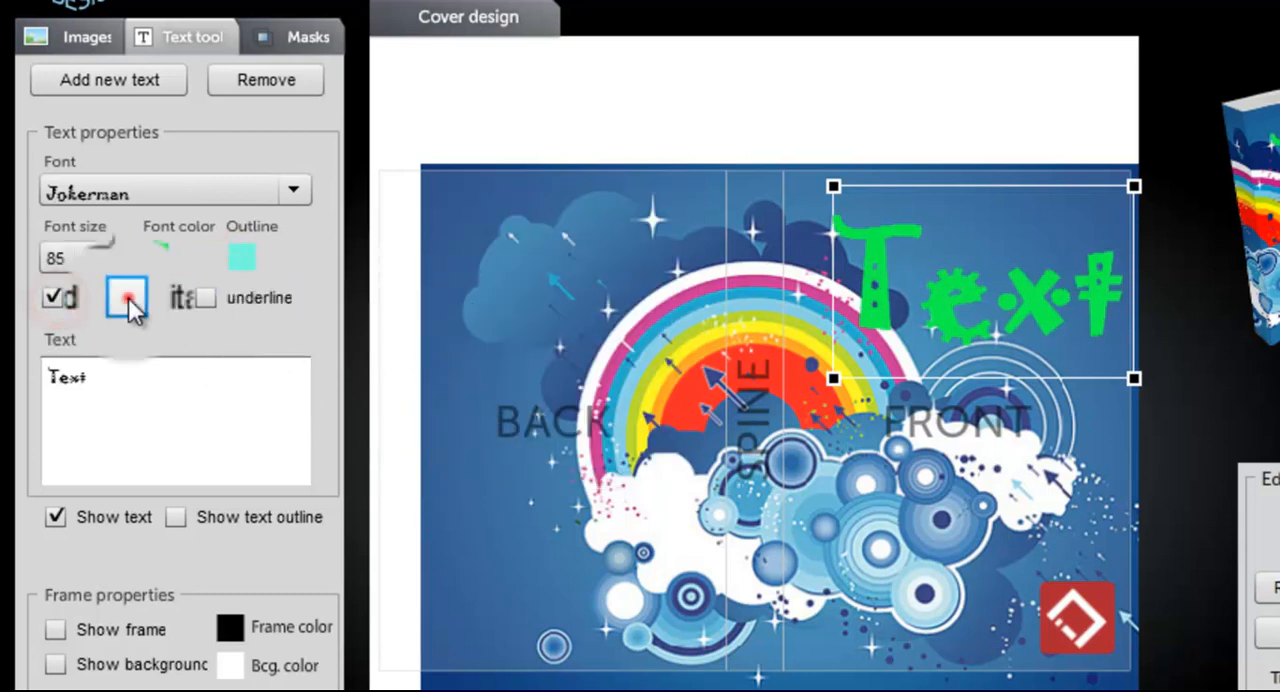
click(233, 297)
mouse_move(1063, 320)
mouse_down()
mouse_move(1063, 293)
mouse_move(1036, 296)
mouse_move(995, 271)
mouse_up()
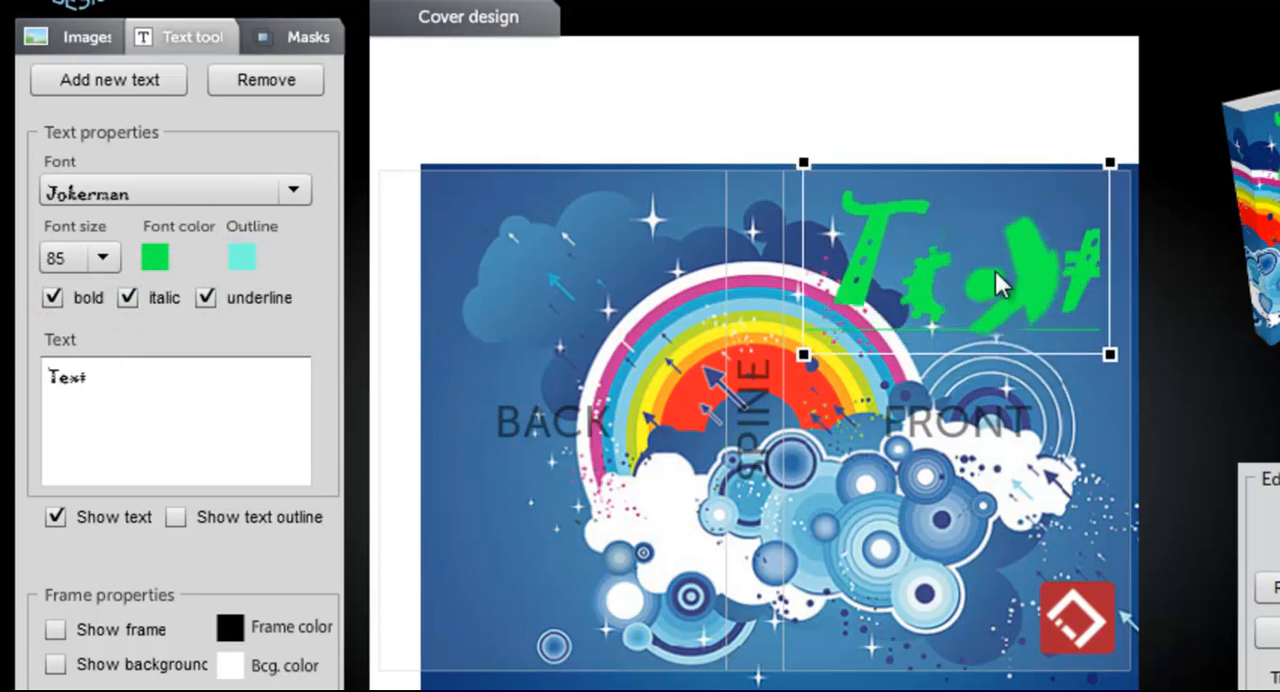
drag(1008, 226, 926, 242)
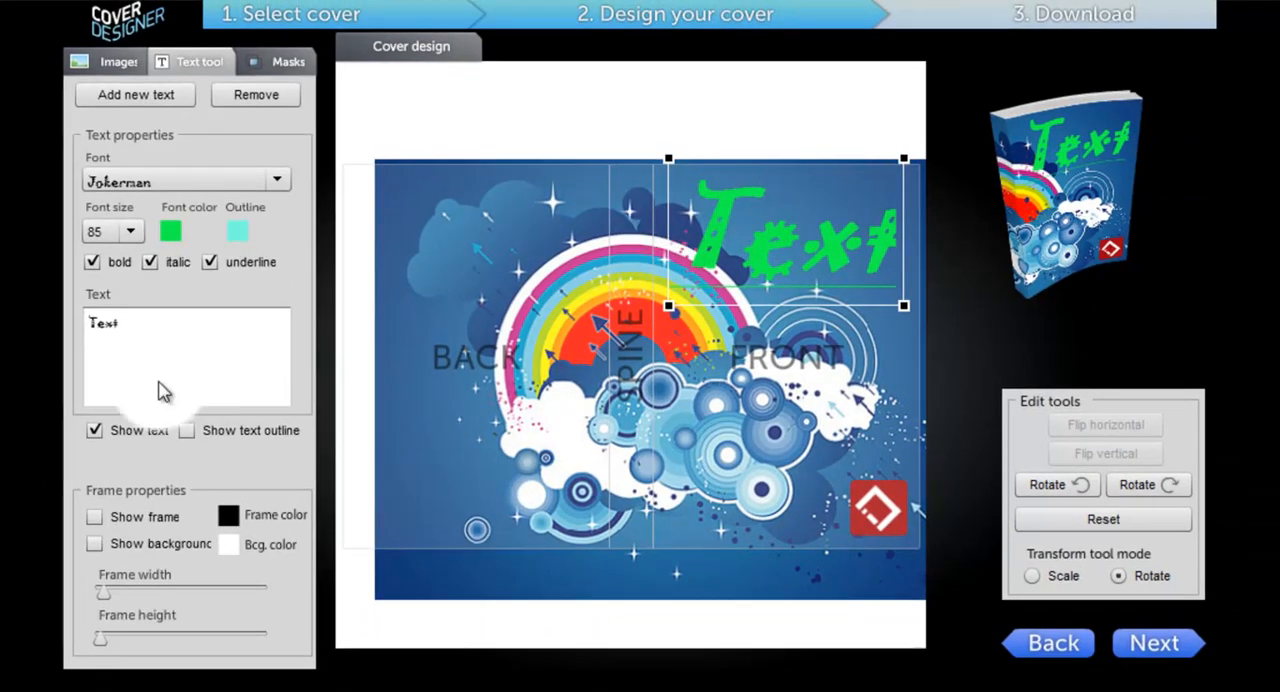
Step: Replace the green text with a new text object in the Adobe Garamond Pro font
click(257, 97)
click(158, 94)
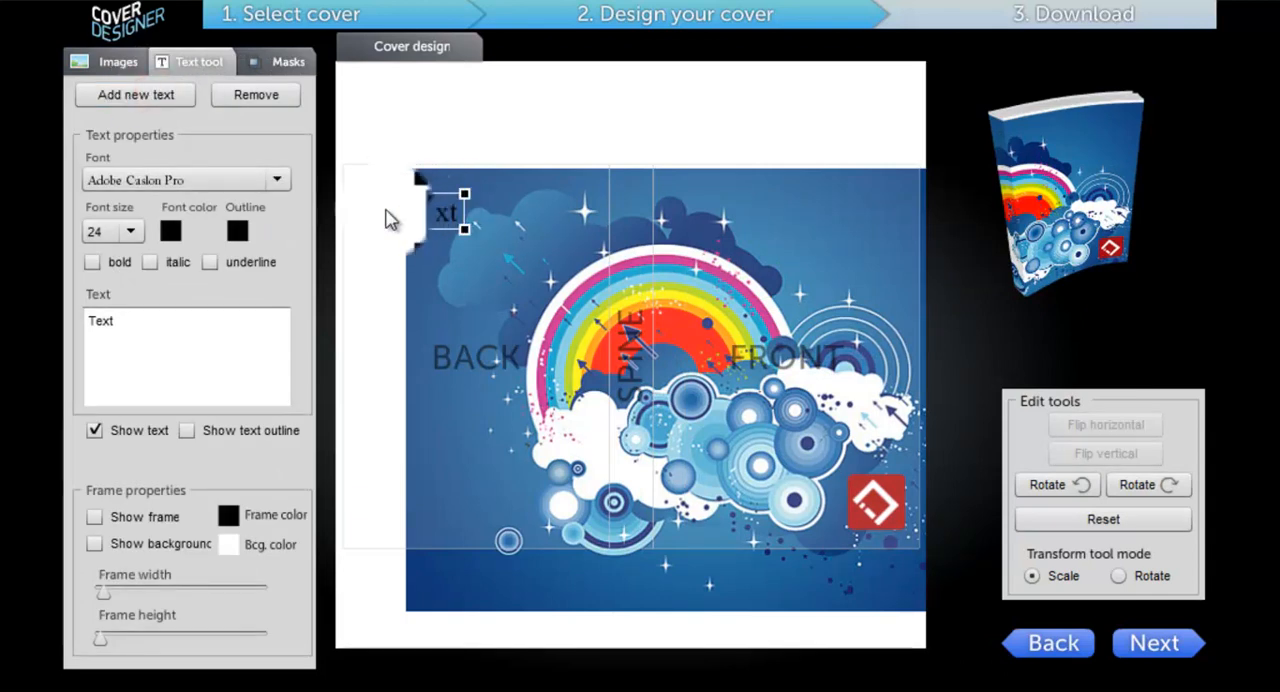
click(278, 181)
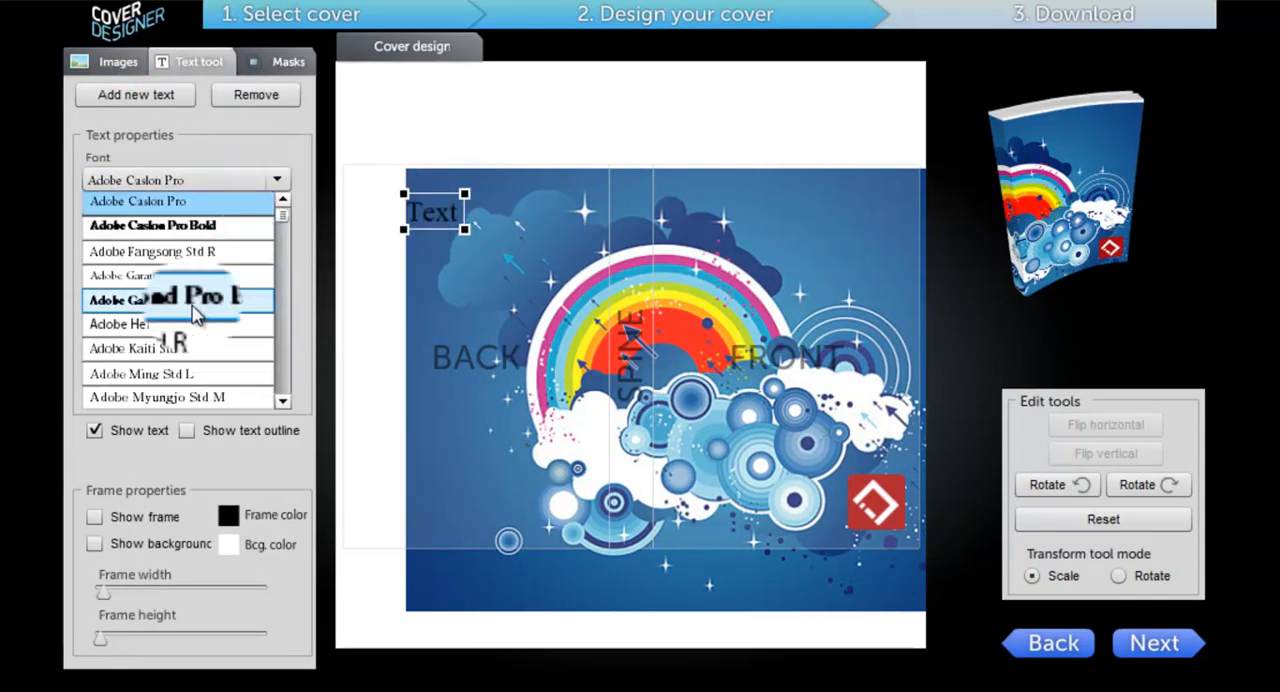
click(180, 276)
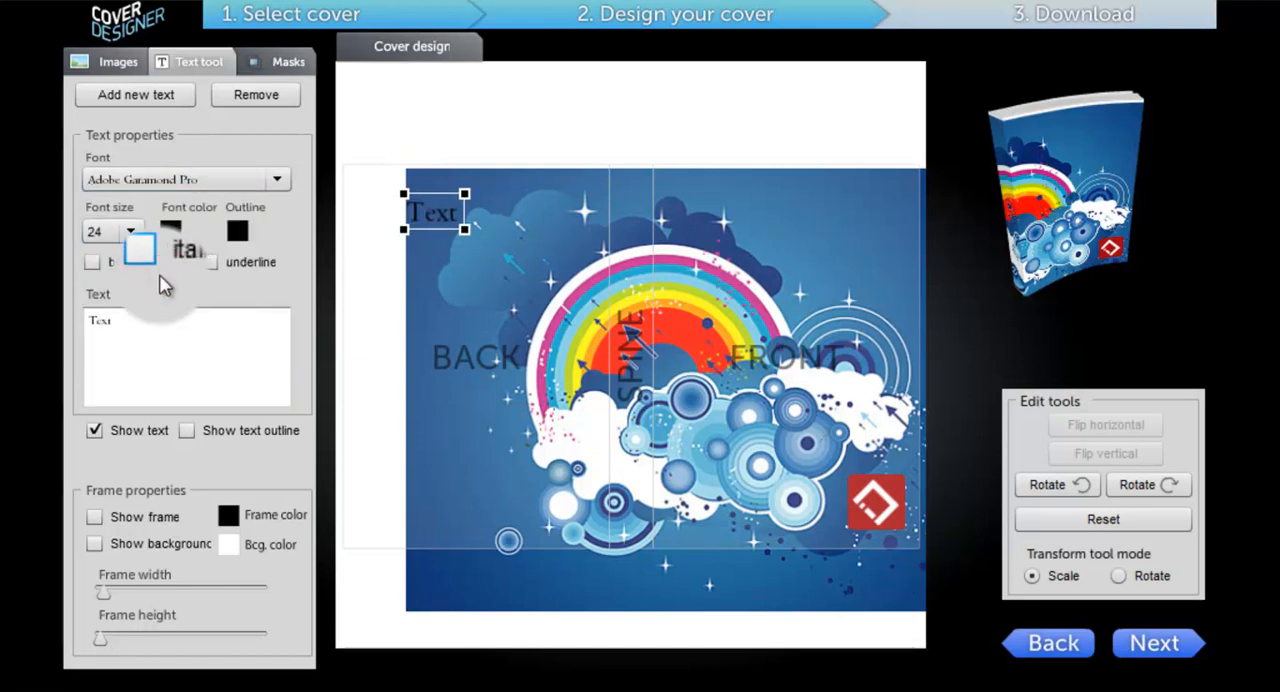
Step: Set the new text's font size to 85 and place it on the upper part of the front cover
click(130, 231)
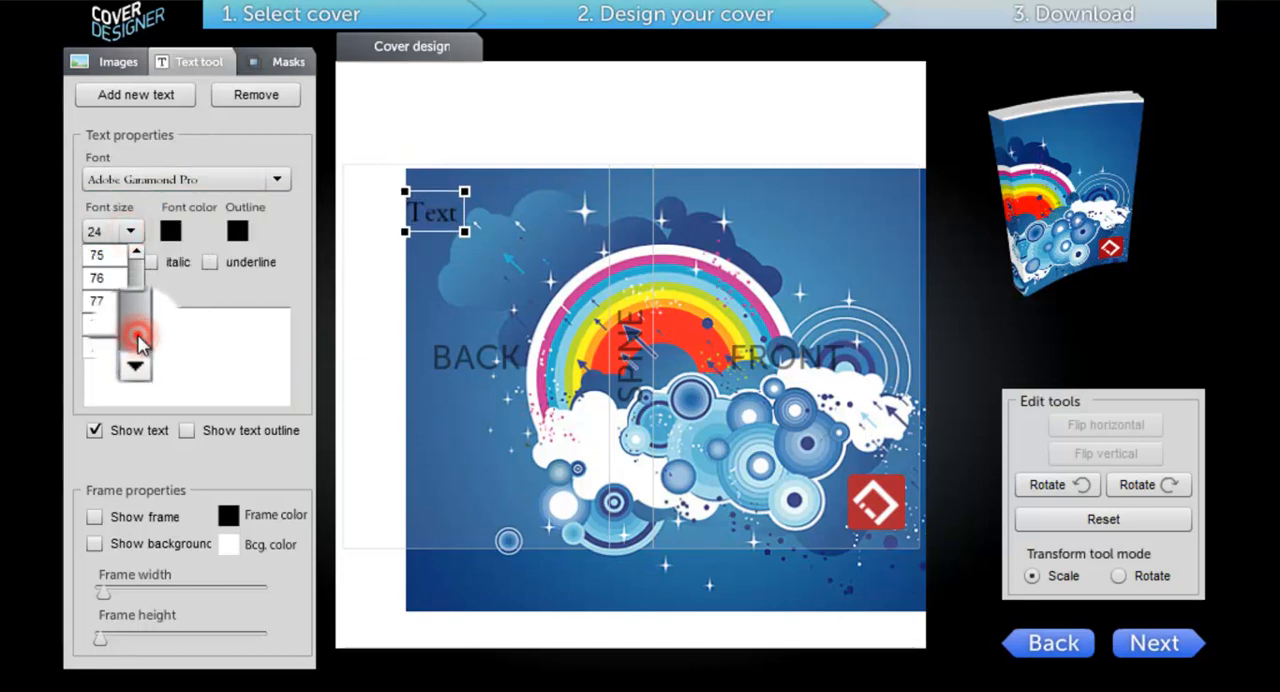
click(138, 343)
click(96, 255)
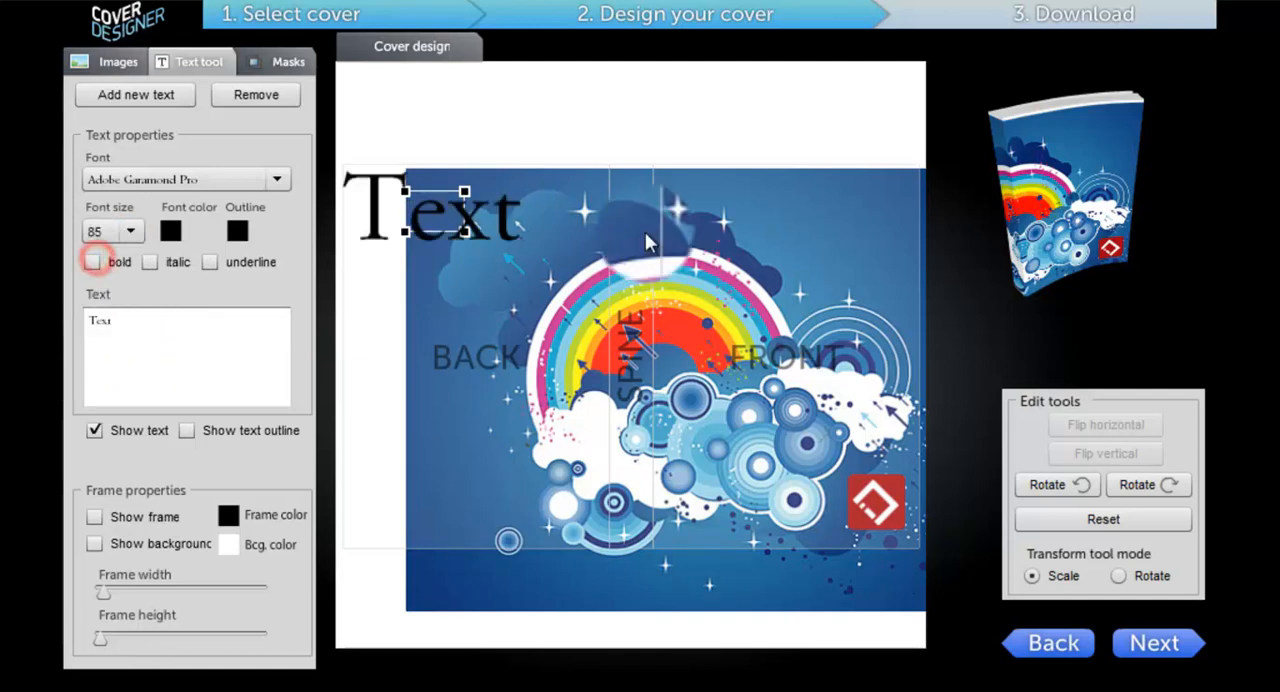
drag(430, 198, 812, 240)
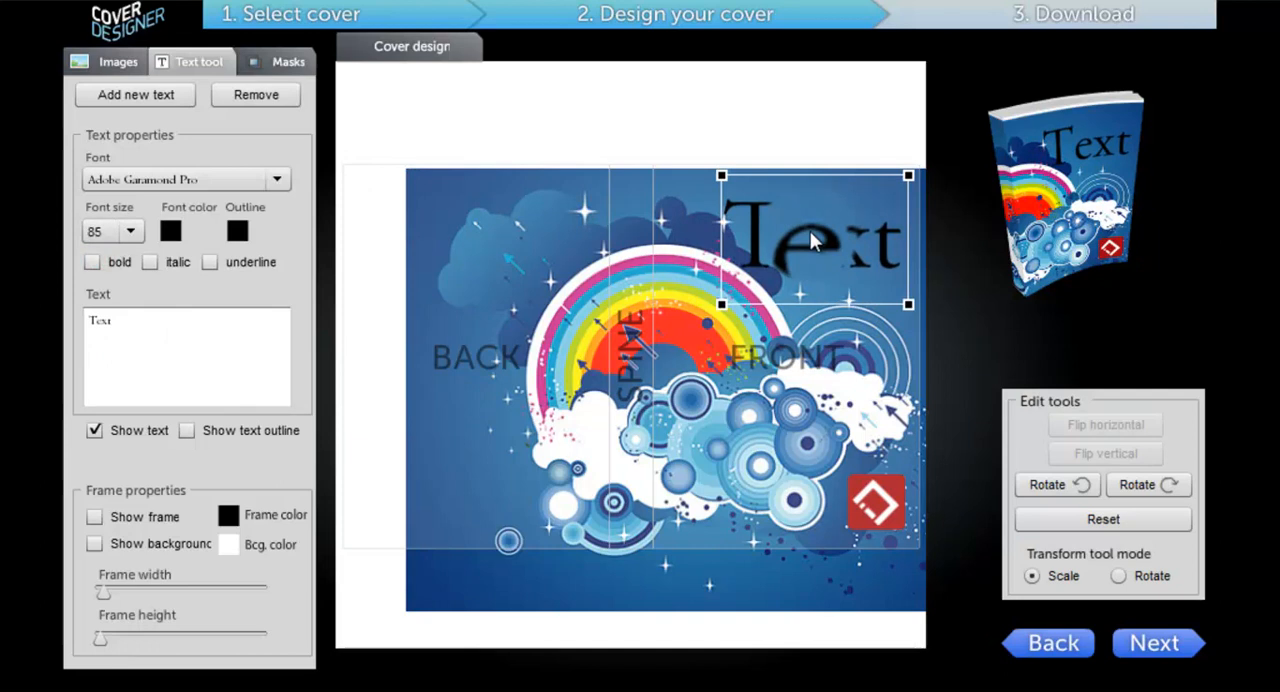
Step: Make the front cover text bold and show its outline in white
click(94, 263)
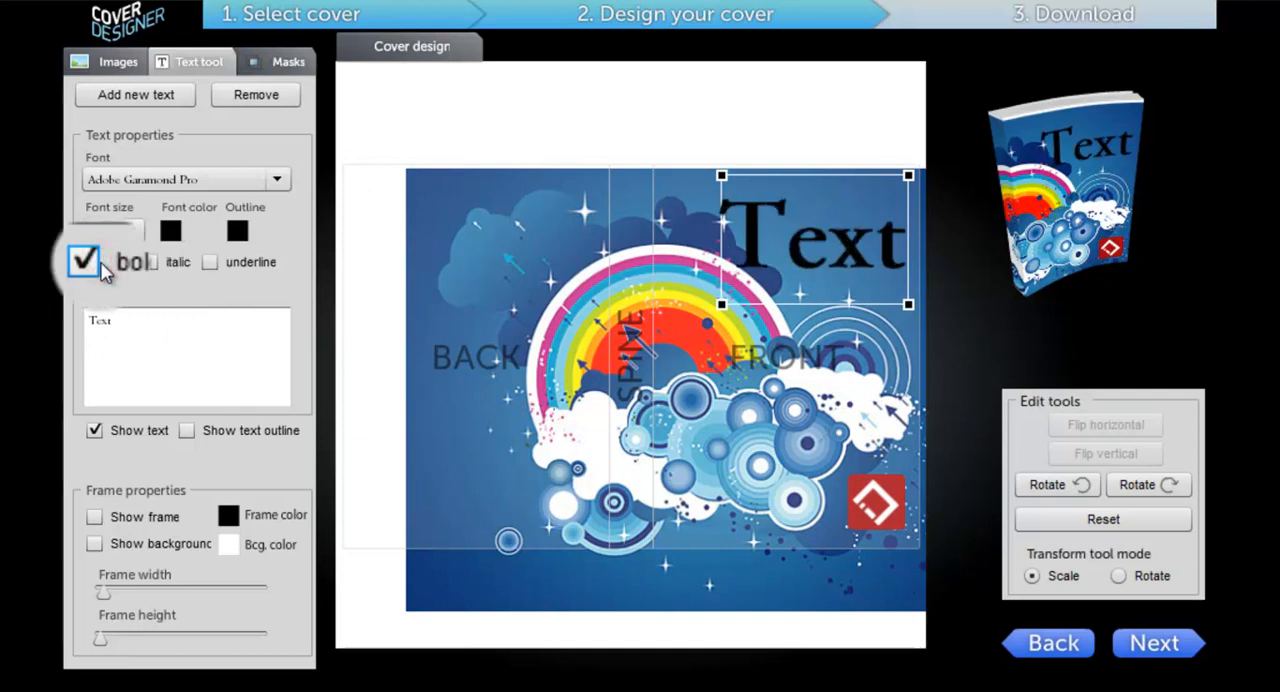
click(186, 430)
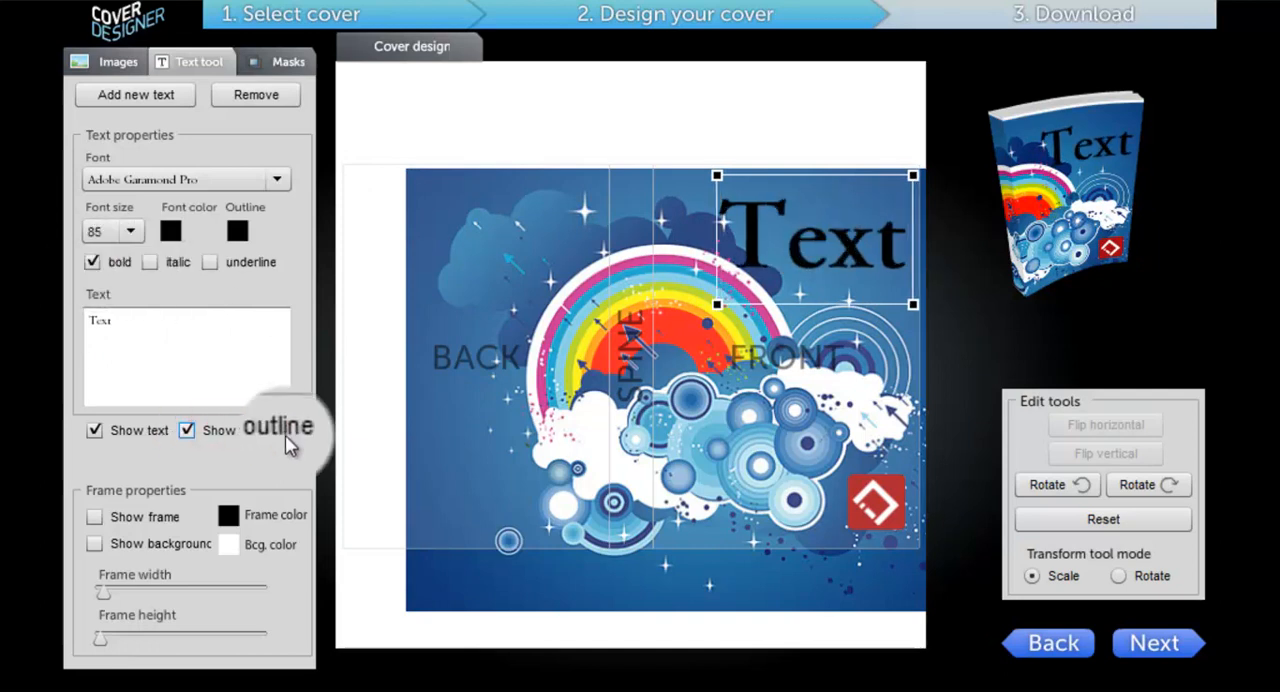
click(237, 231)
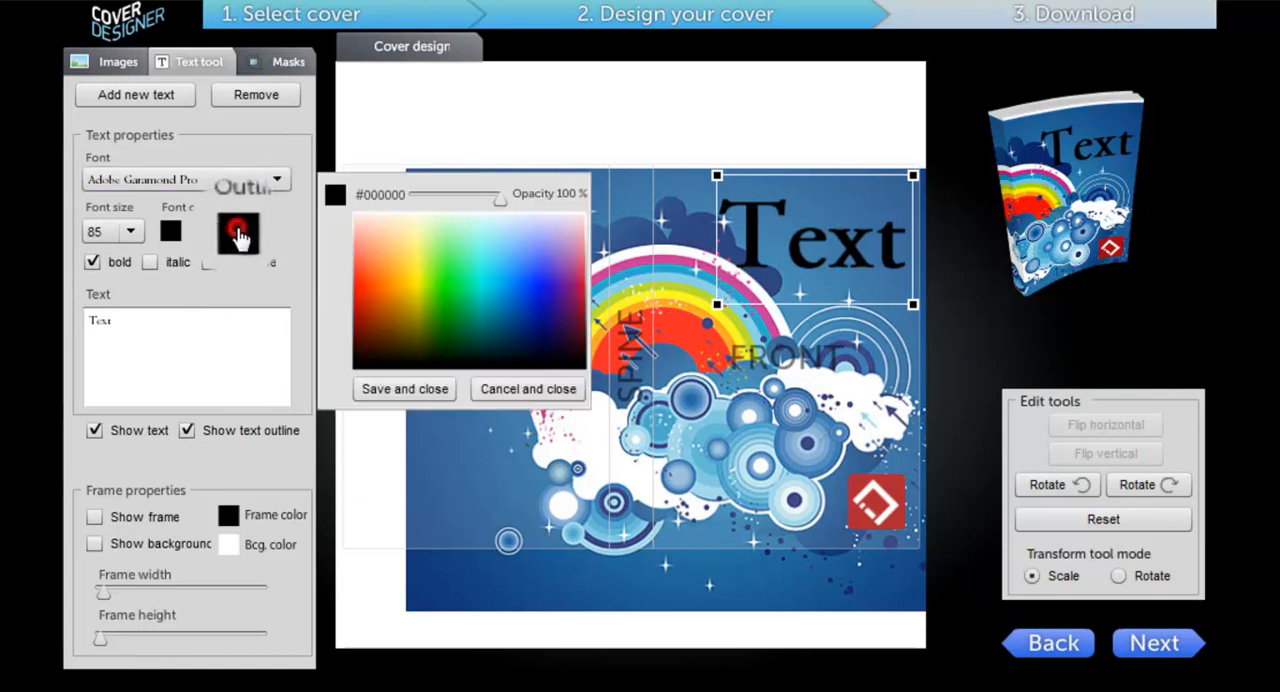
click(404, 220)
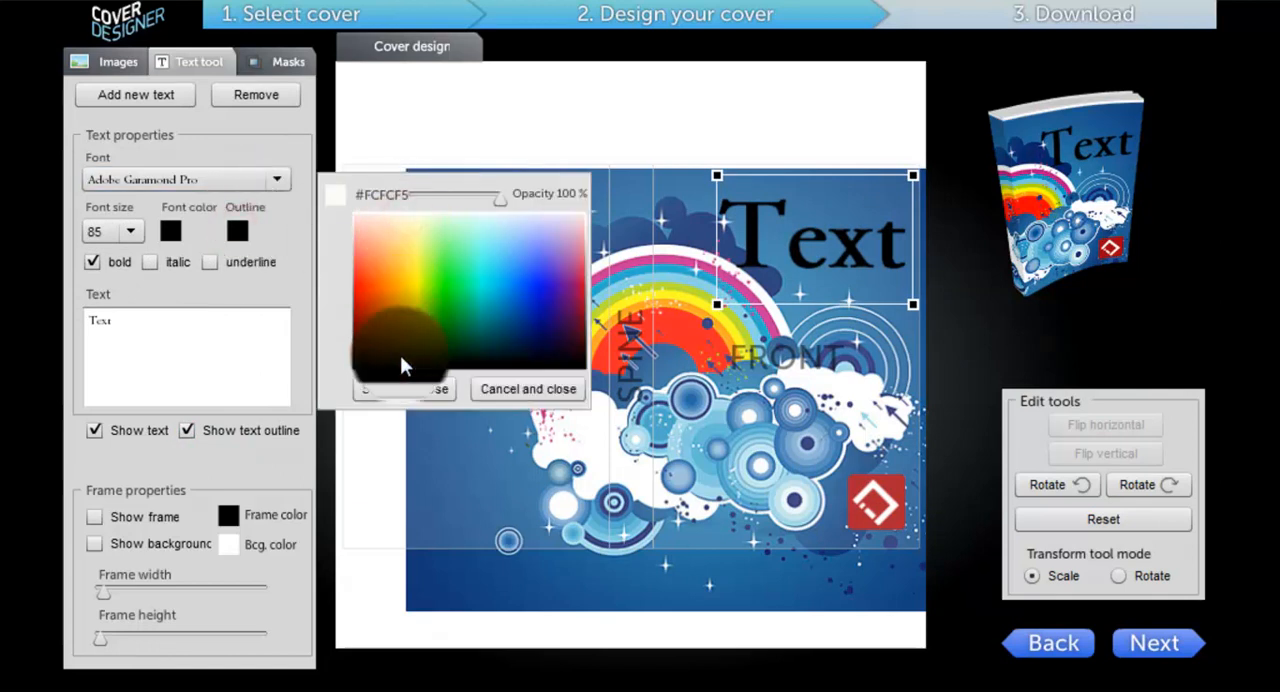
click(393, 234)
click(410, 226)
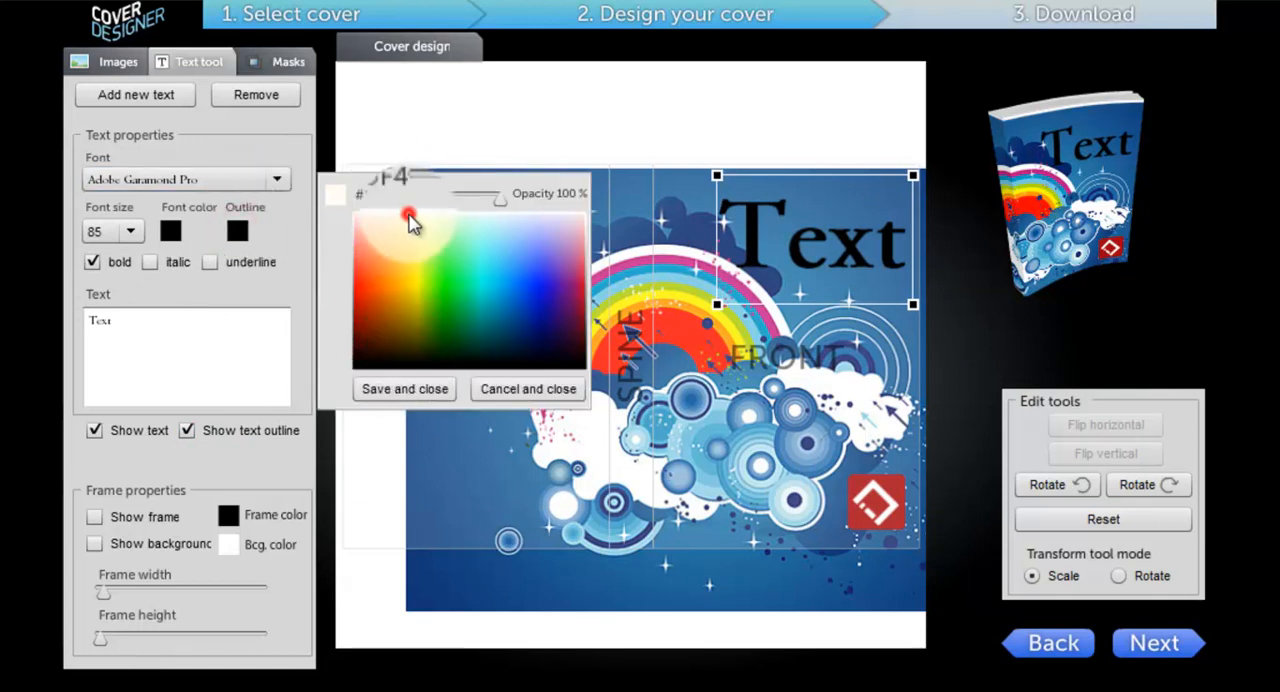
click(479, 214)
click(390, 386)
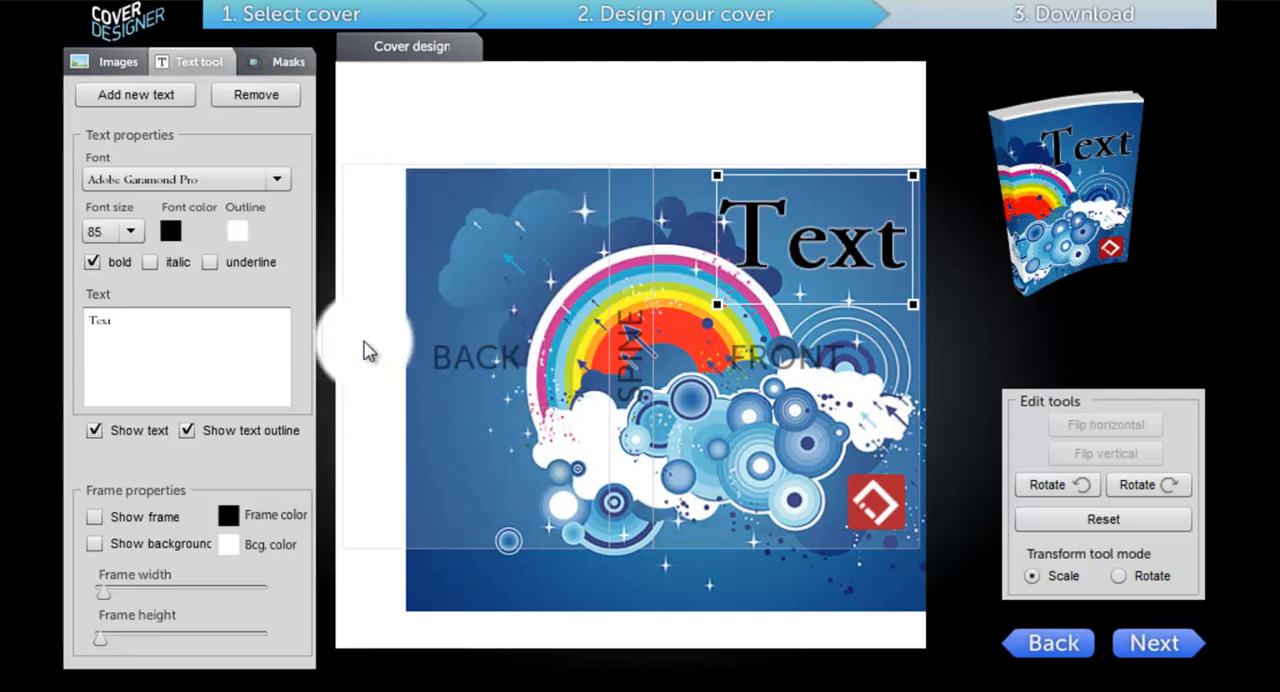
Step: Try rotating the front cover text clockwise and reset its transformation
click(1120, 490)
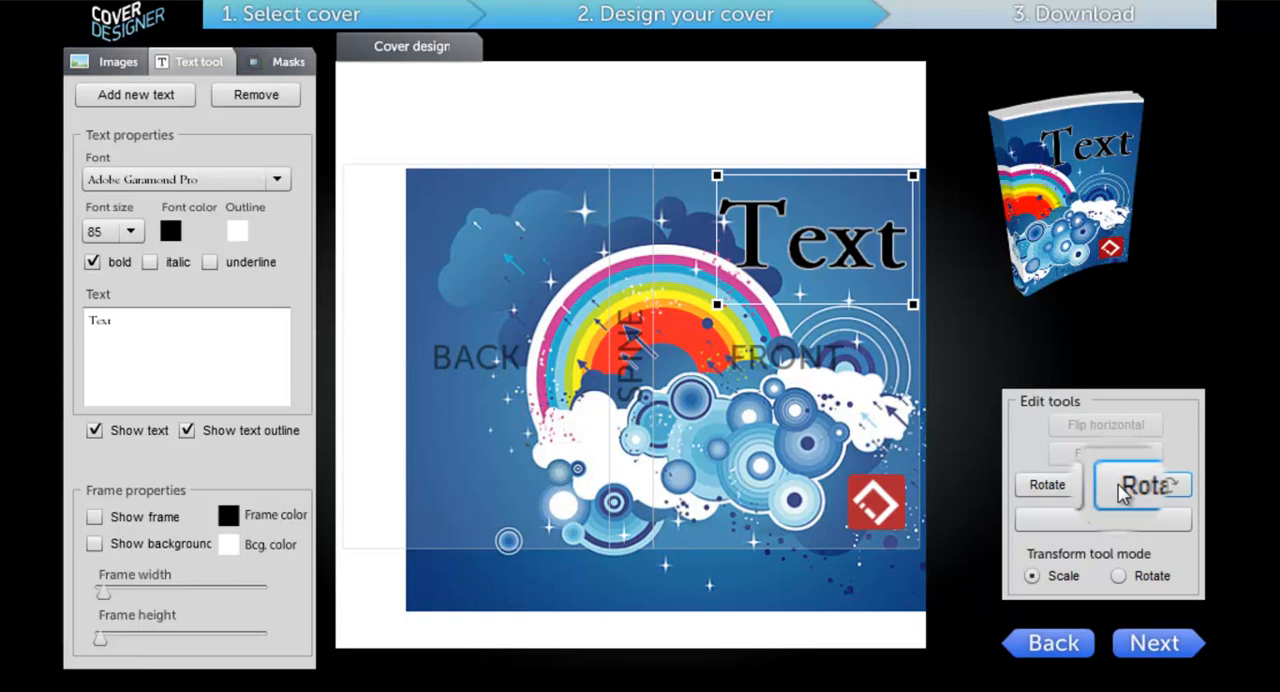
click(1129, 487)
click(1129, 487)
click(1129, 487)
click(1129, 487)
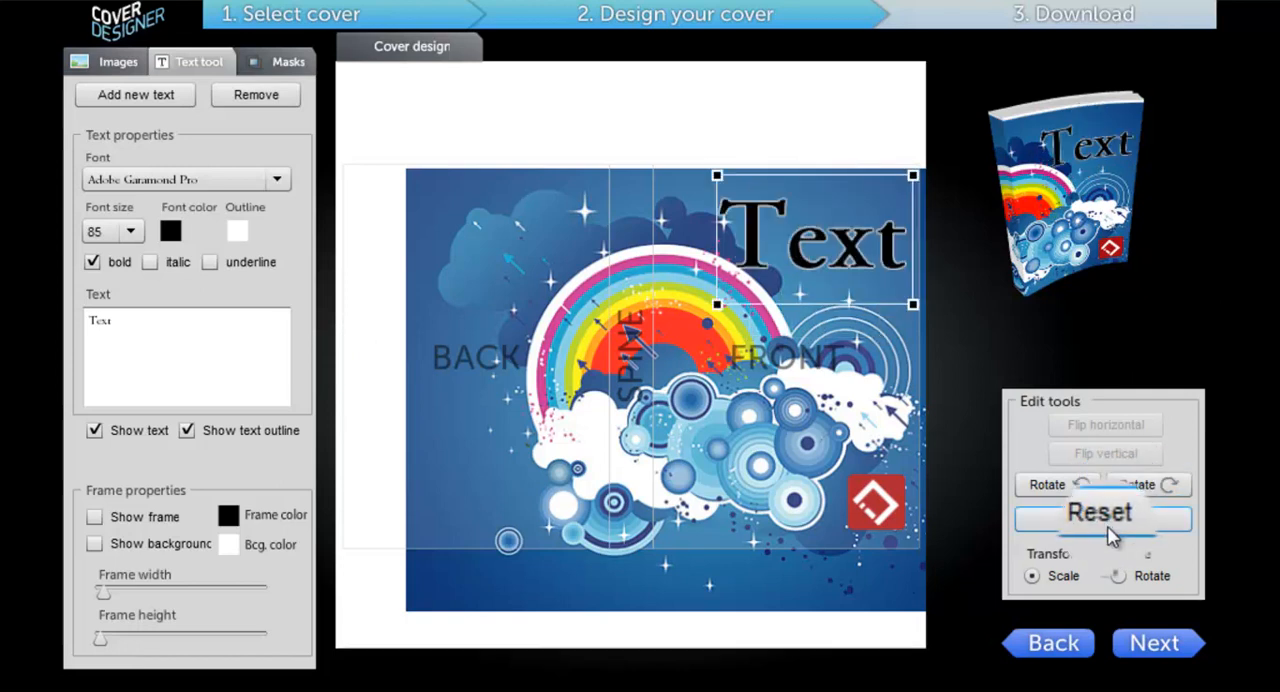
click(1104, 519)
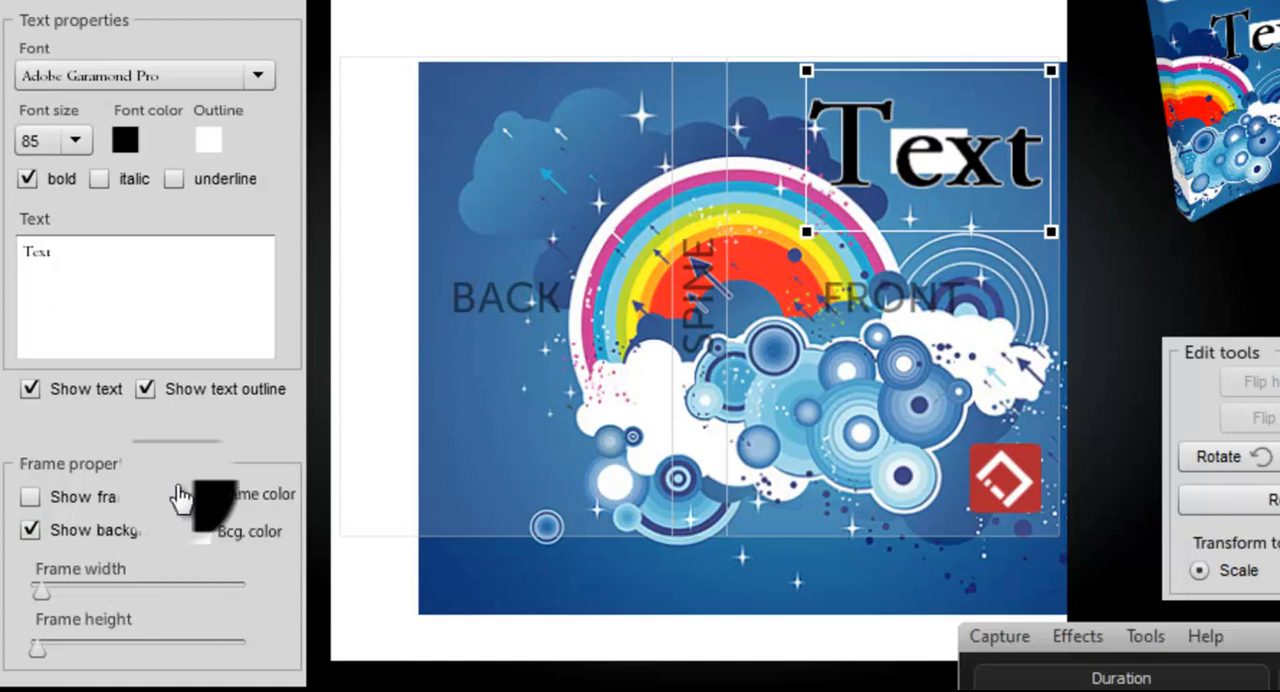
Step: Set the text's frame colour to white and its background colour to black
click(196, 496)
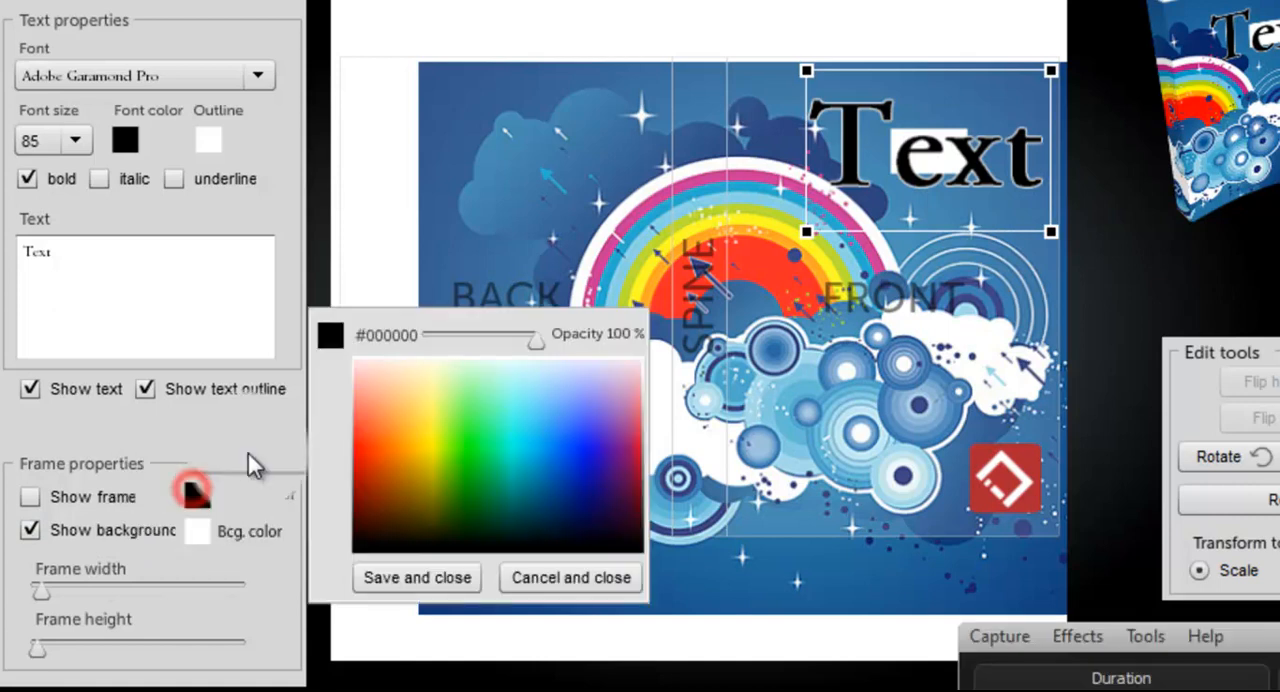
click(400, 362)
click(414, 577)
click(199, 533)
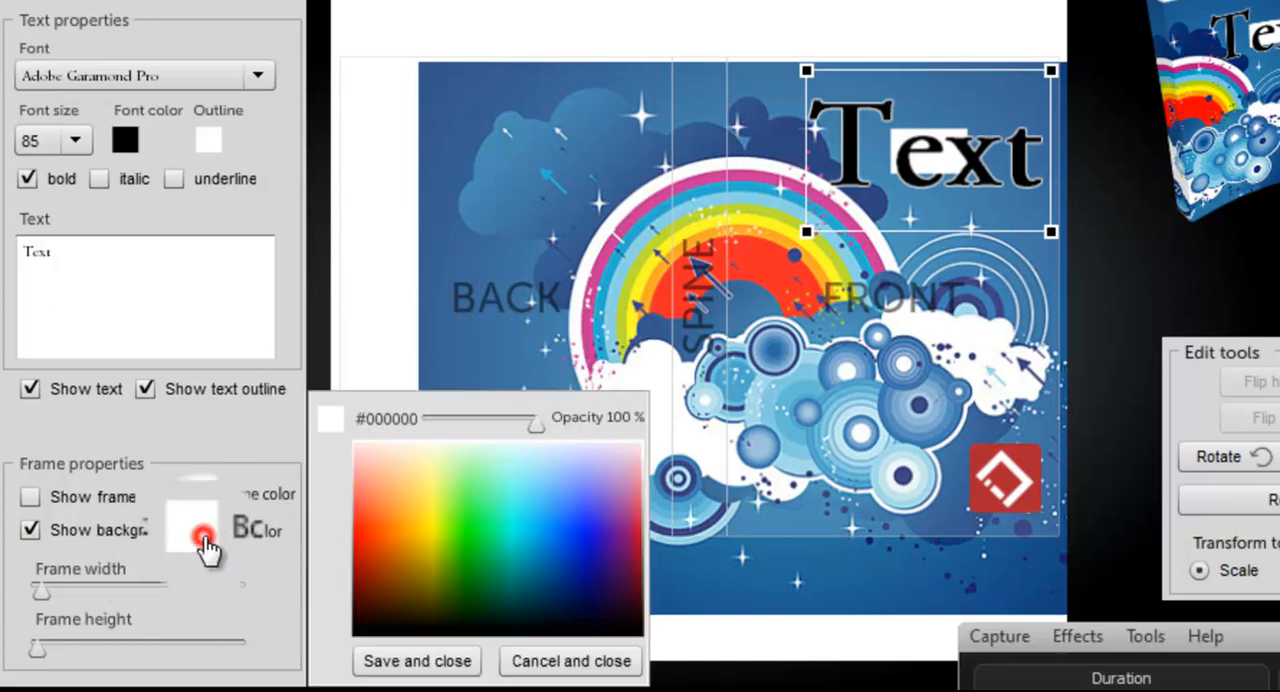
click(438, 662)
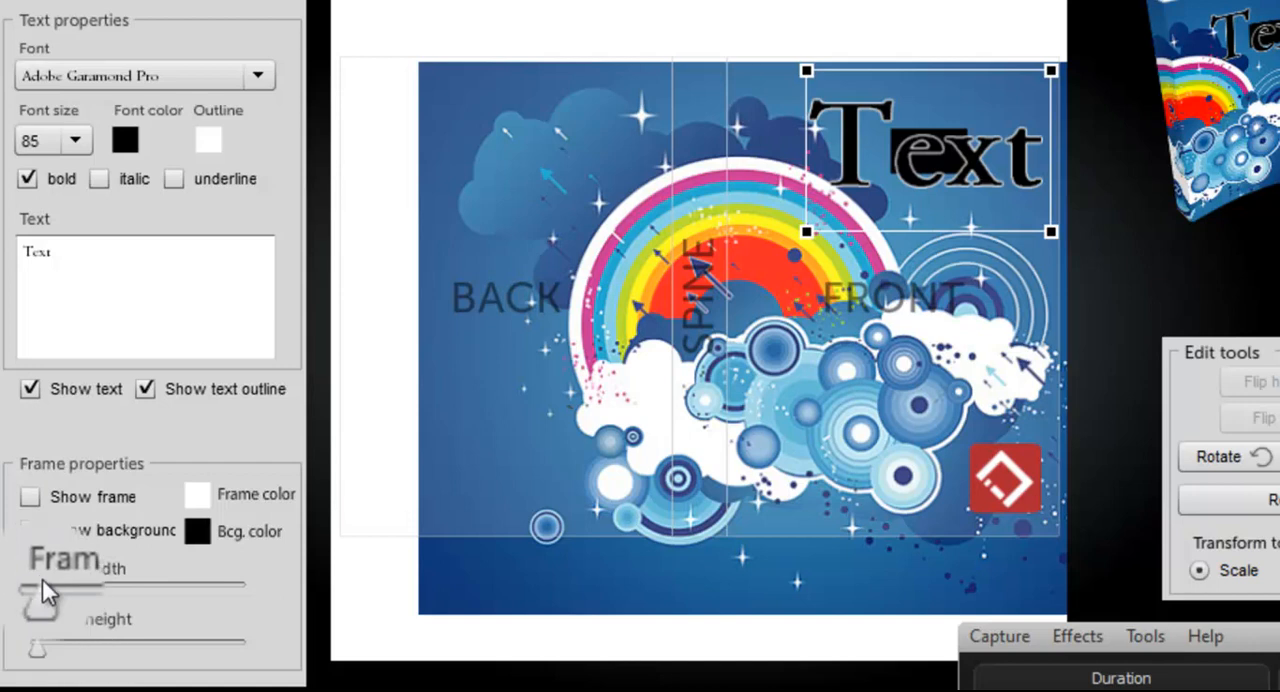
Step: Increase the frame width and height so the black background extends beyond the text on all sides, and show the frame
drag(46, 594, 100, 612)
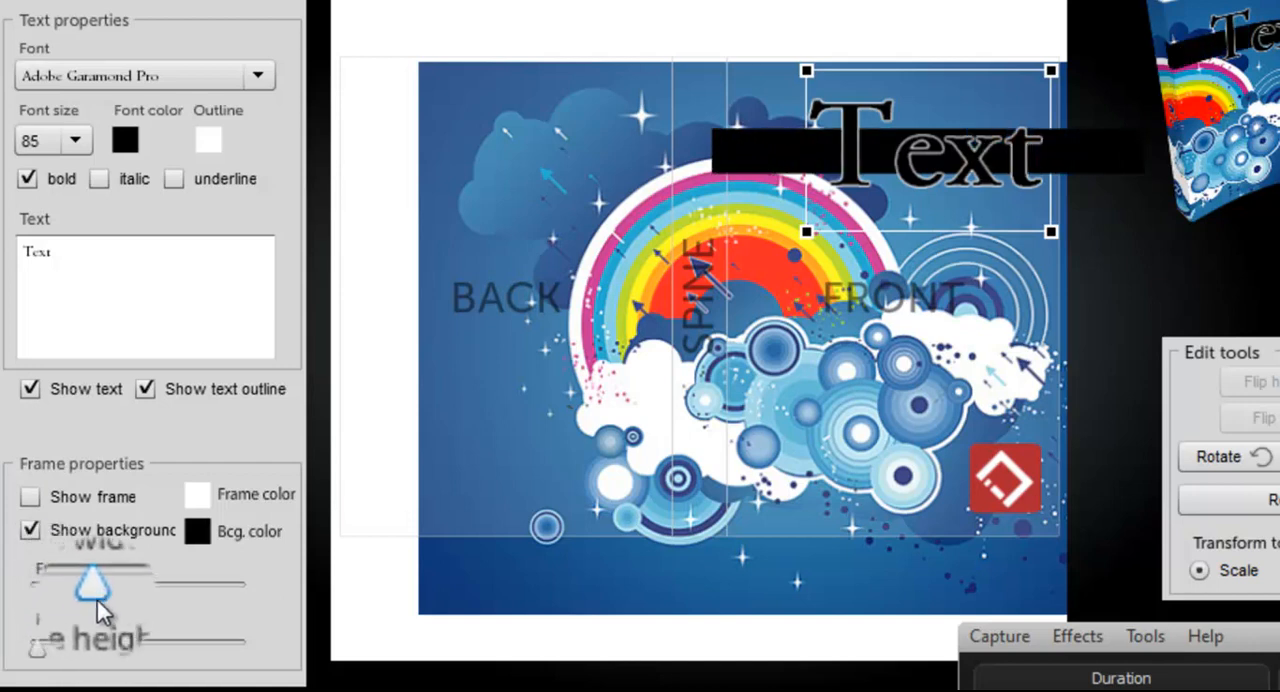
drag(38, 655, 52, 660)
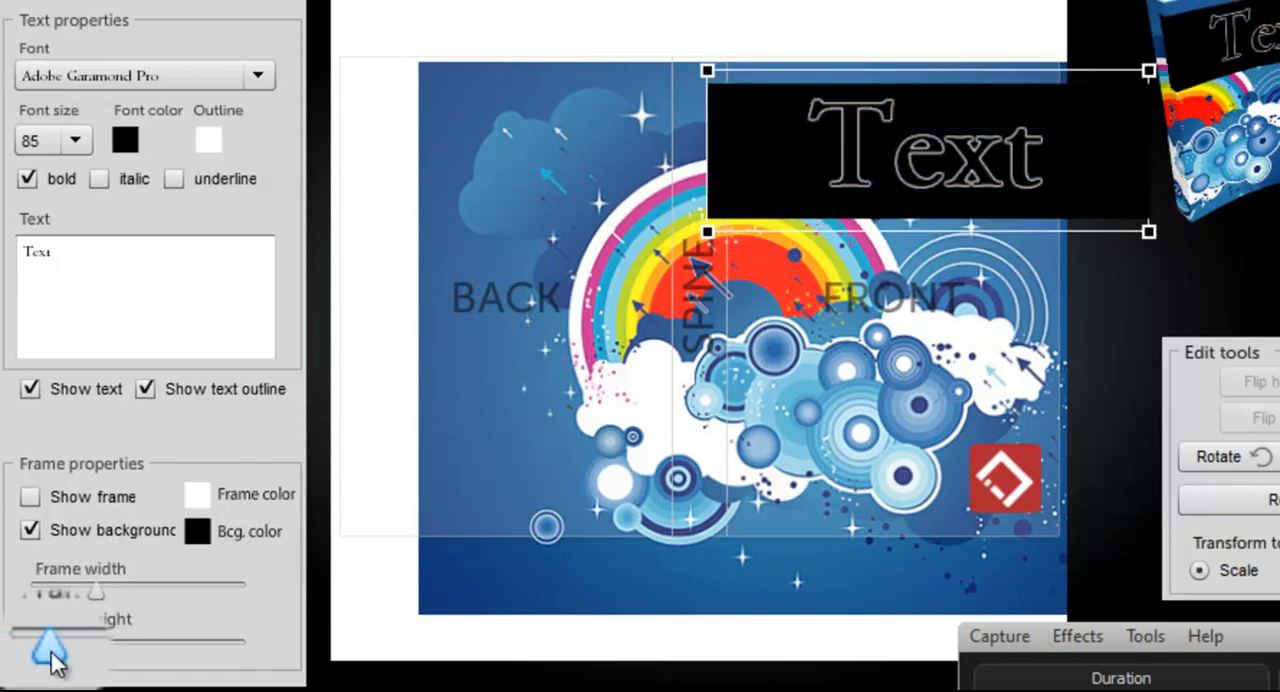
drag(94, 595, 117, 599)
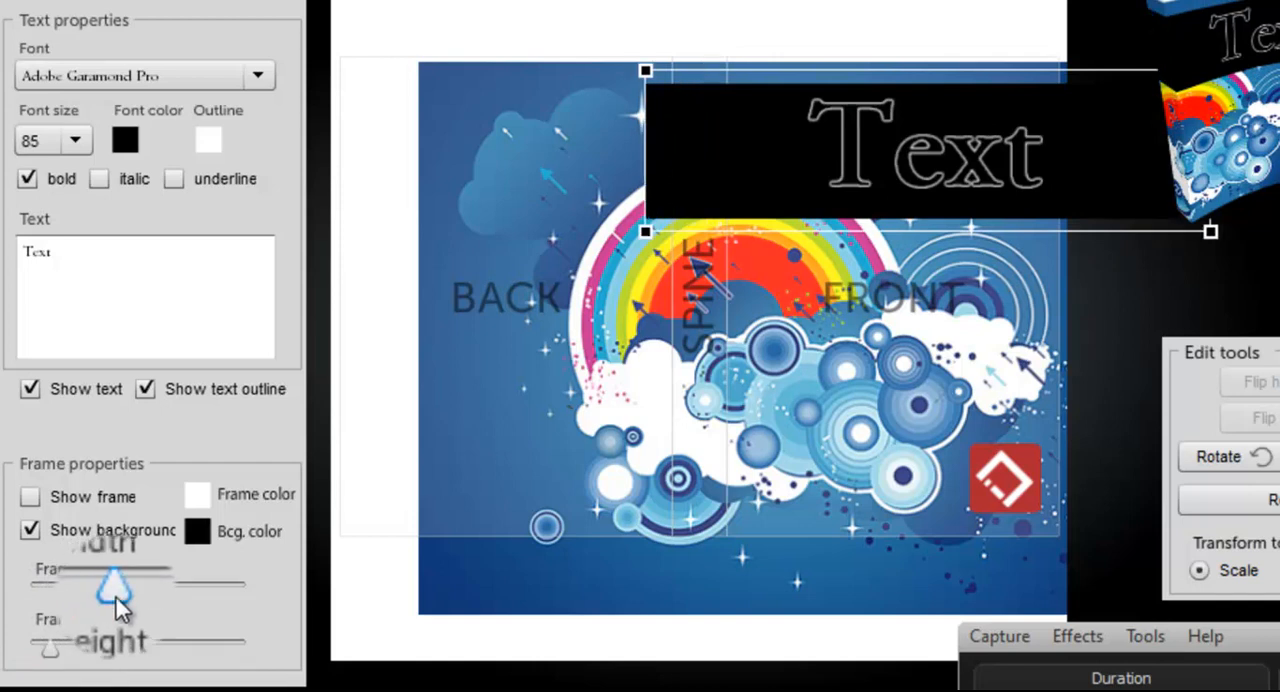
click(30, 496)
Step: Reduce the font size of the framed text to 65
click(76, 142)
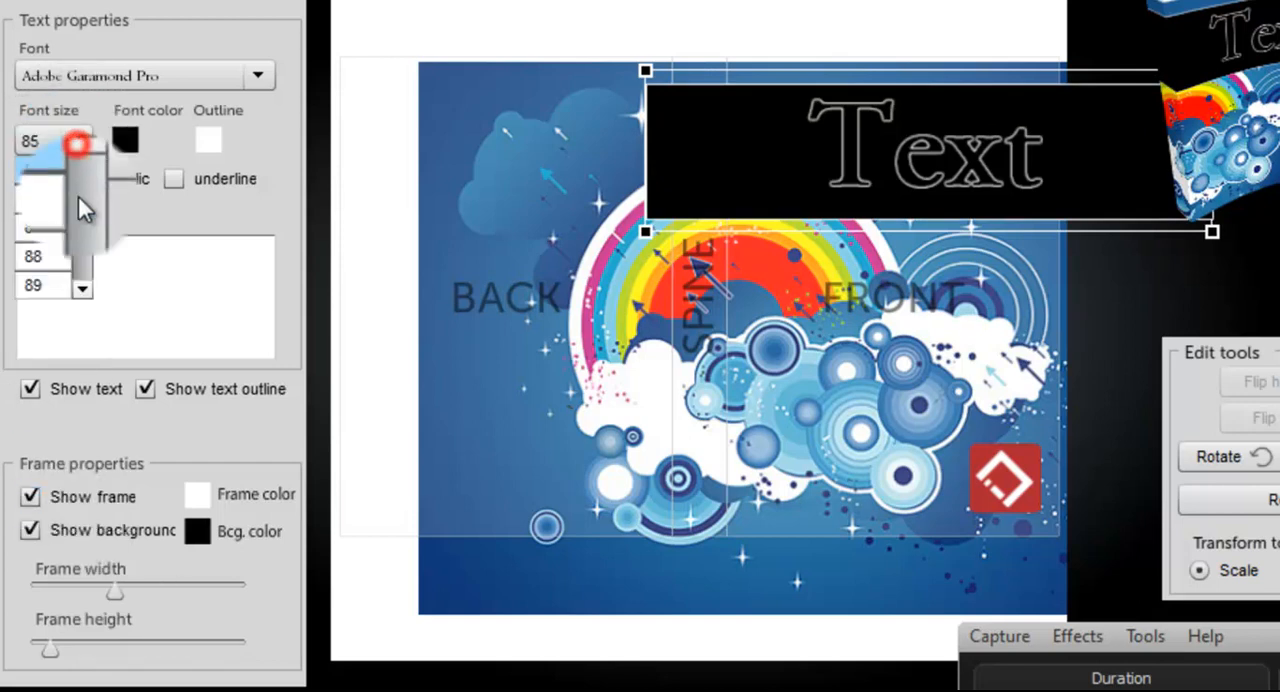
click(86, 216)
click(80, 228)
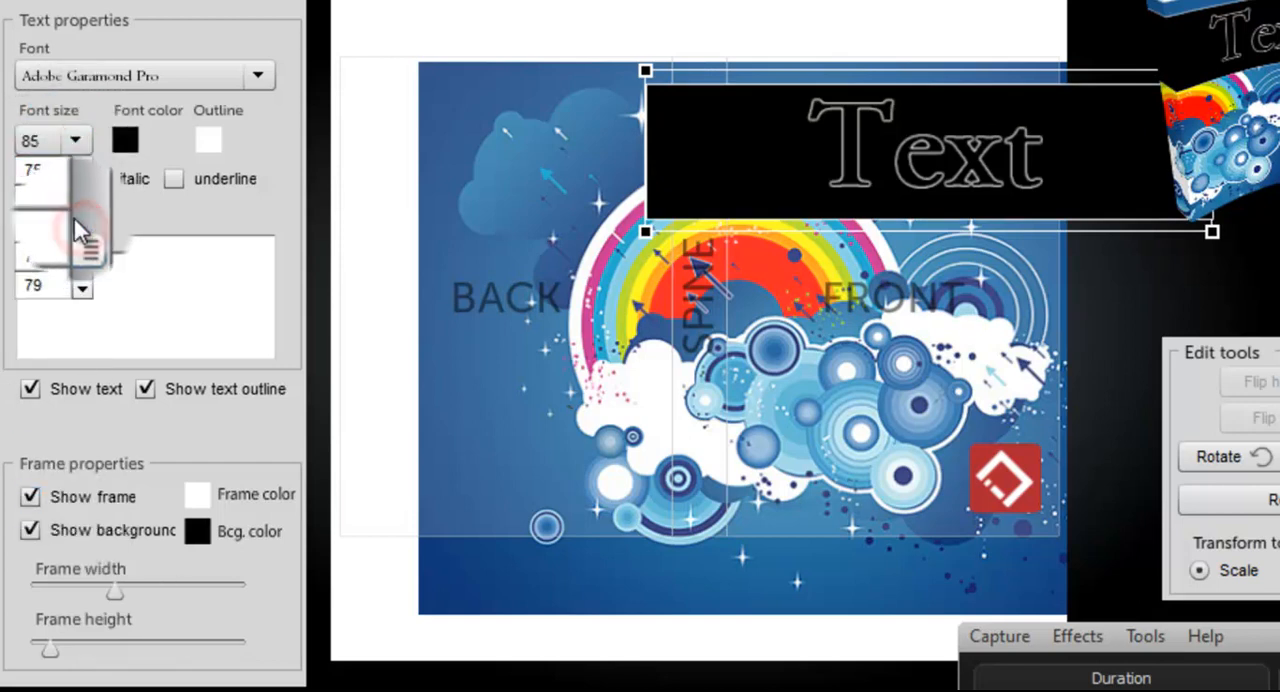
click(75, 195)
click(75, 195)
click(44, 172)
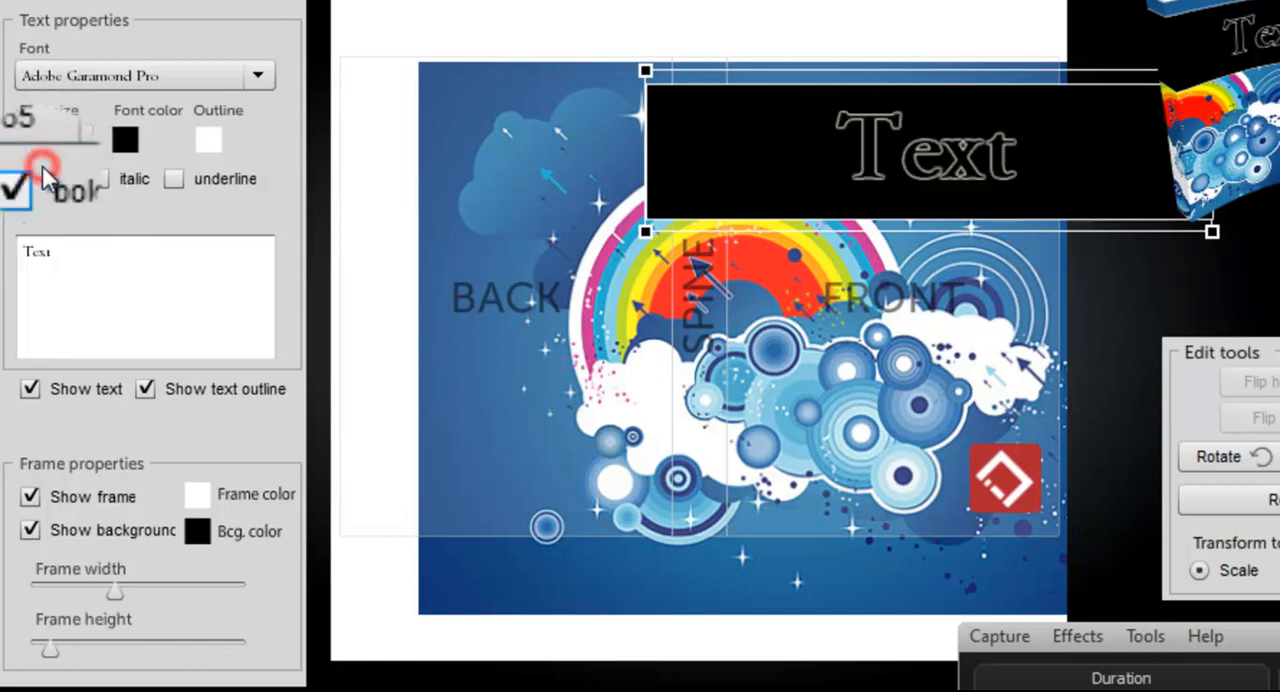
Step: Reduce the frame height around the text slightly and preview the cover on the 3D book
drag(49, 650, 43, 657)
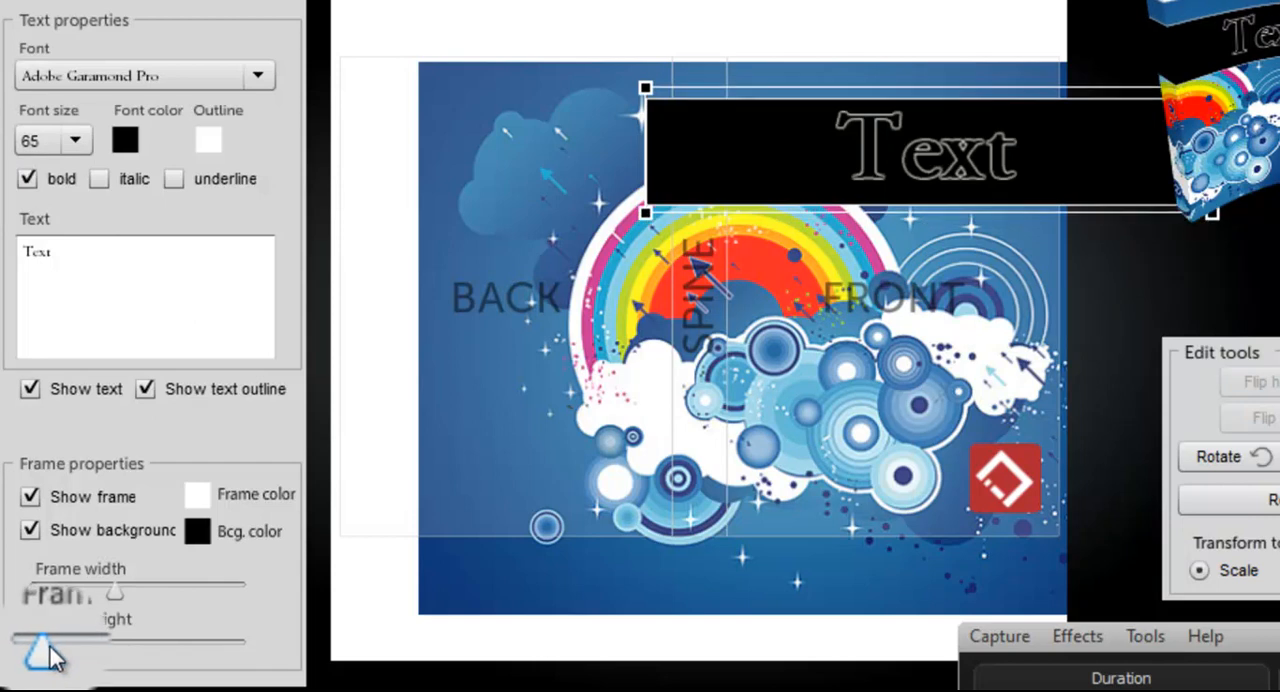
click(1279, 656)
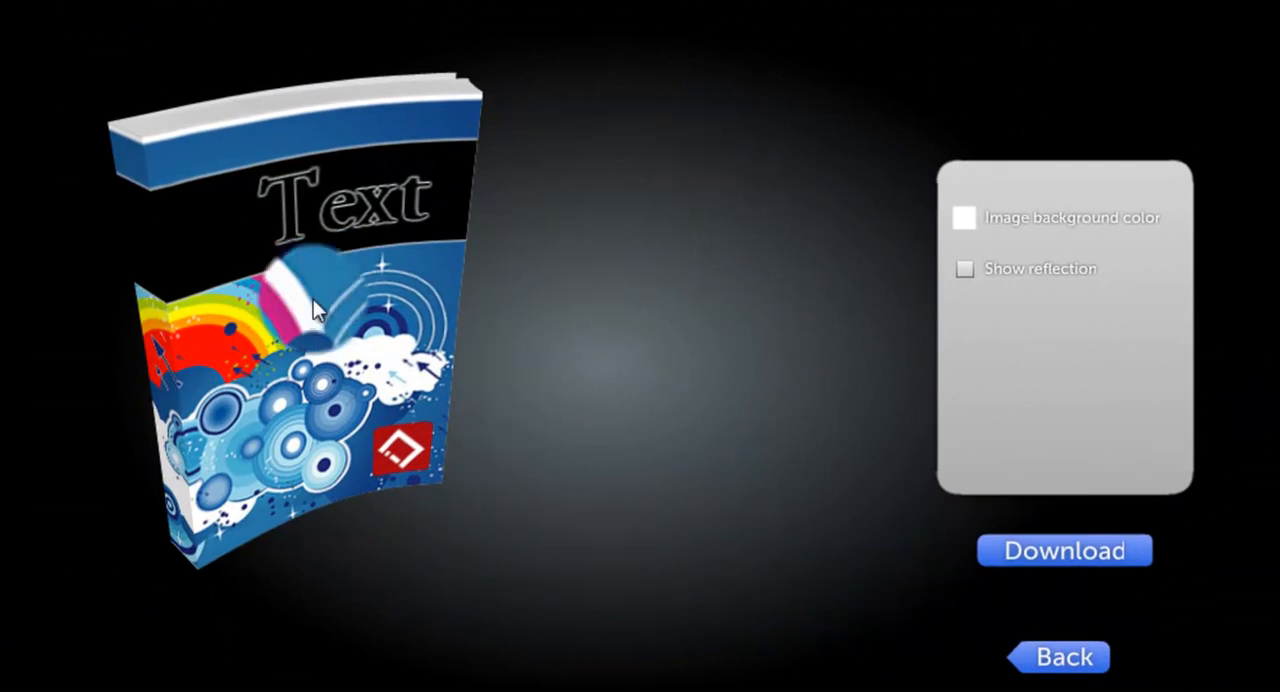
click(1023, 663)
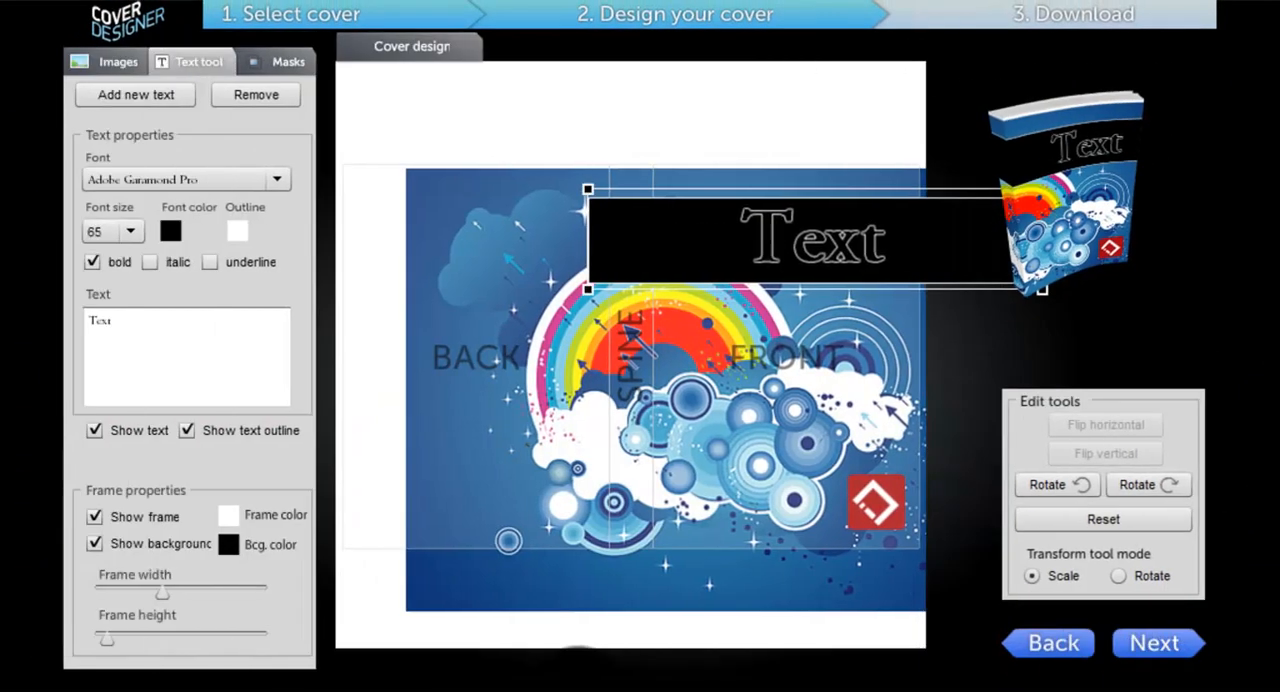
Step: Set the opacity of the text's black background colour to 31 %
click(228, 548)
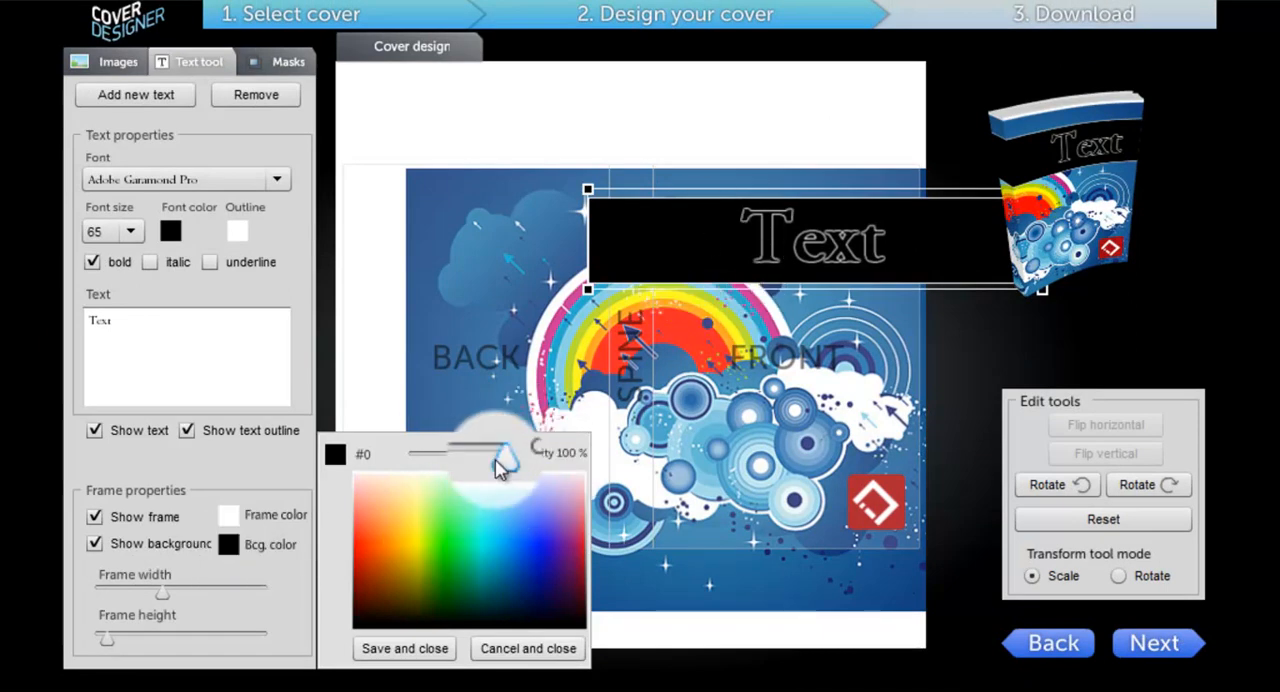
drag(497, 467, 444, 466)
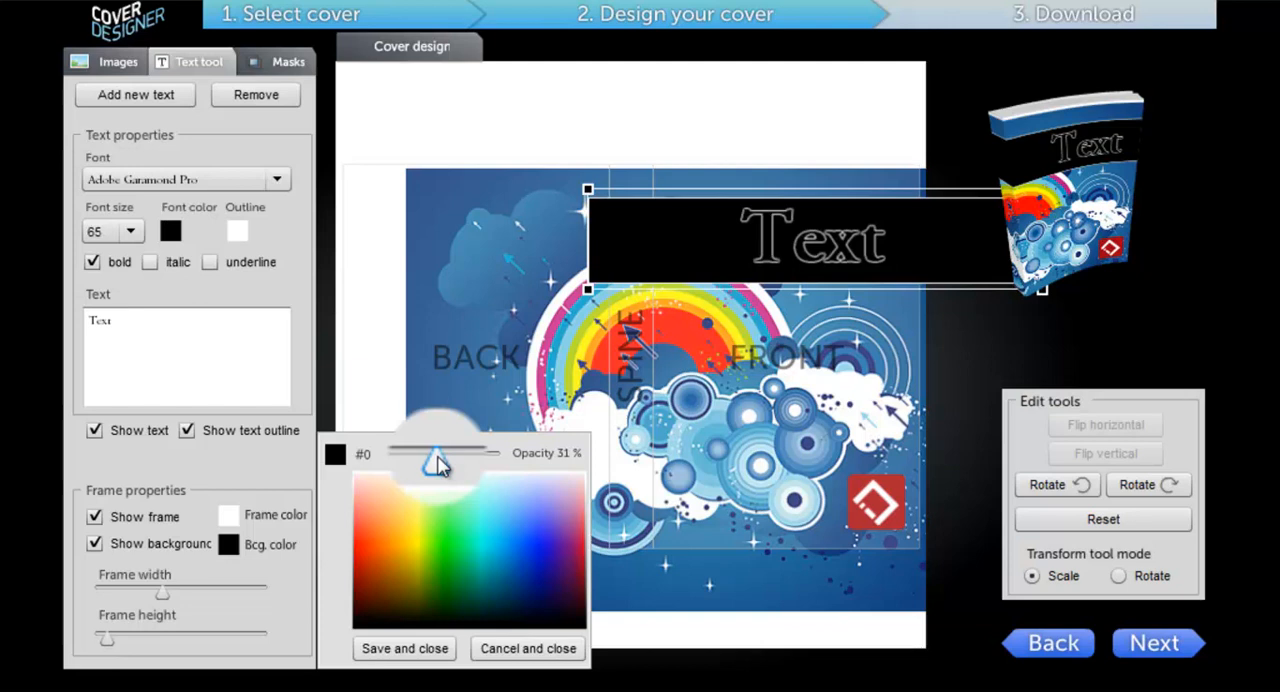
click(430, 649)
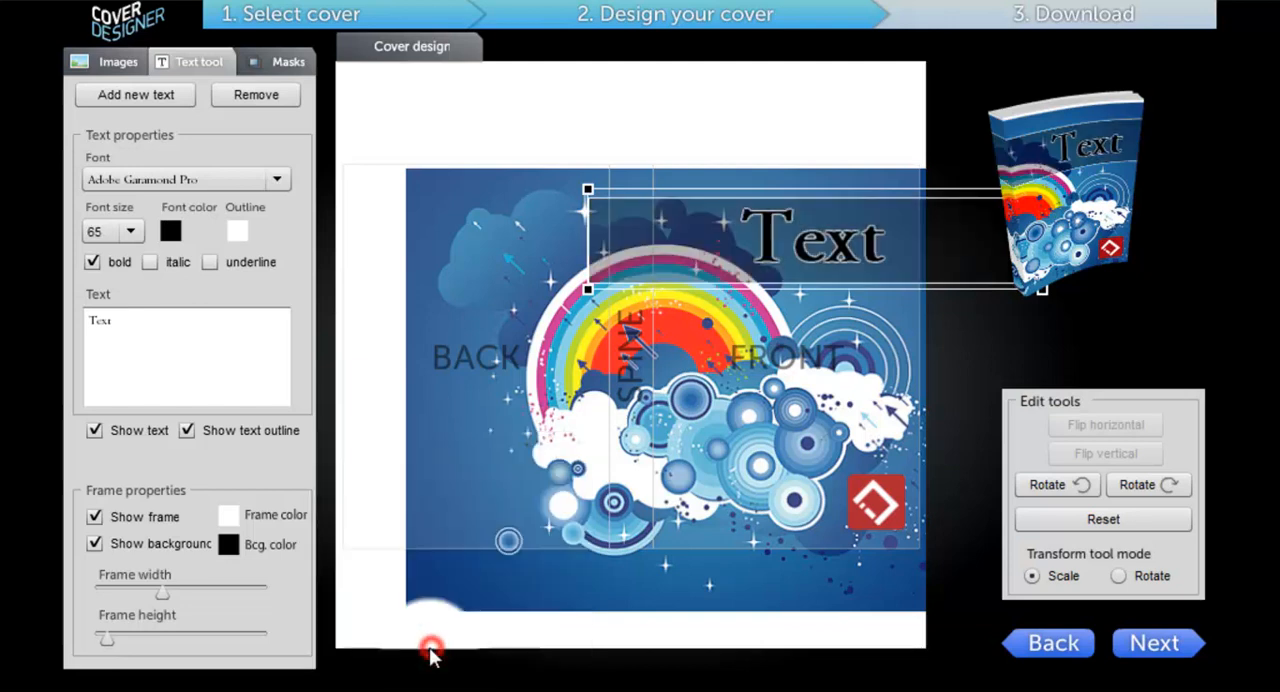
click(989, 358)
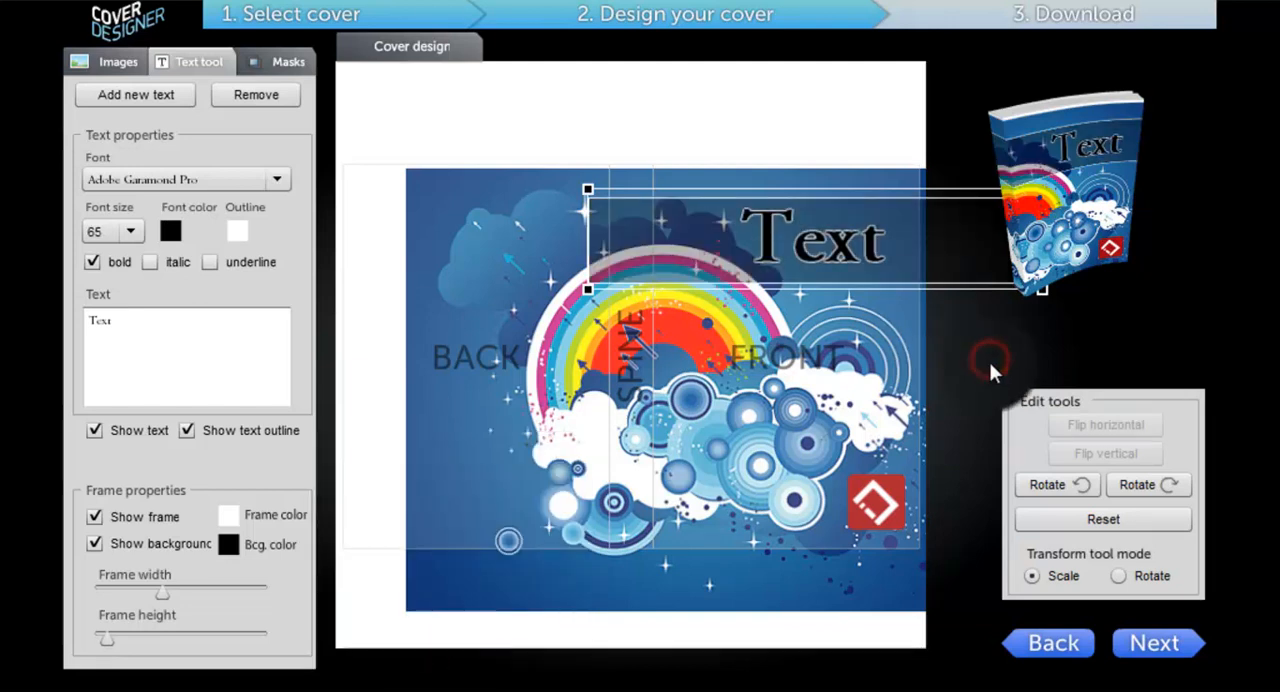
Step: Preview the 3D book, rotate it to inspect its back and front, and return to the cover design
click(1152, 658)
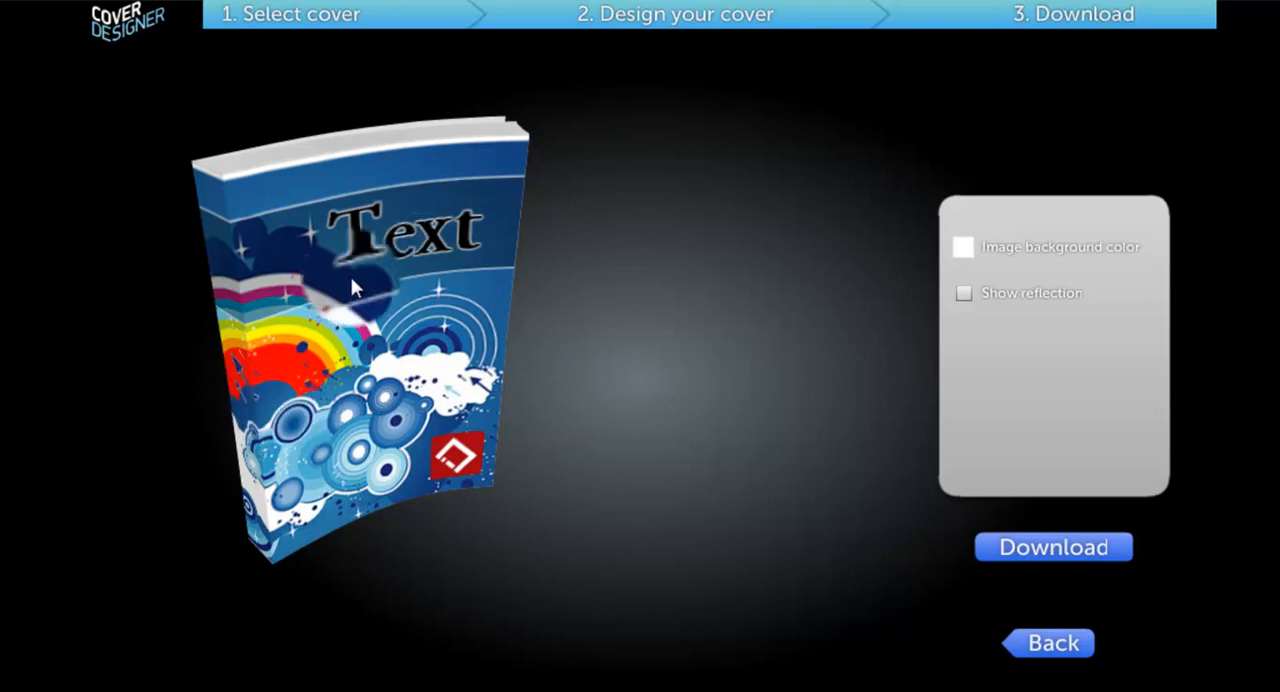
drag(393, 418, 750, 390)
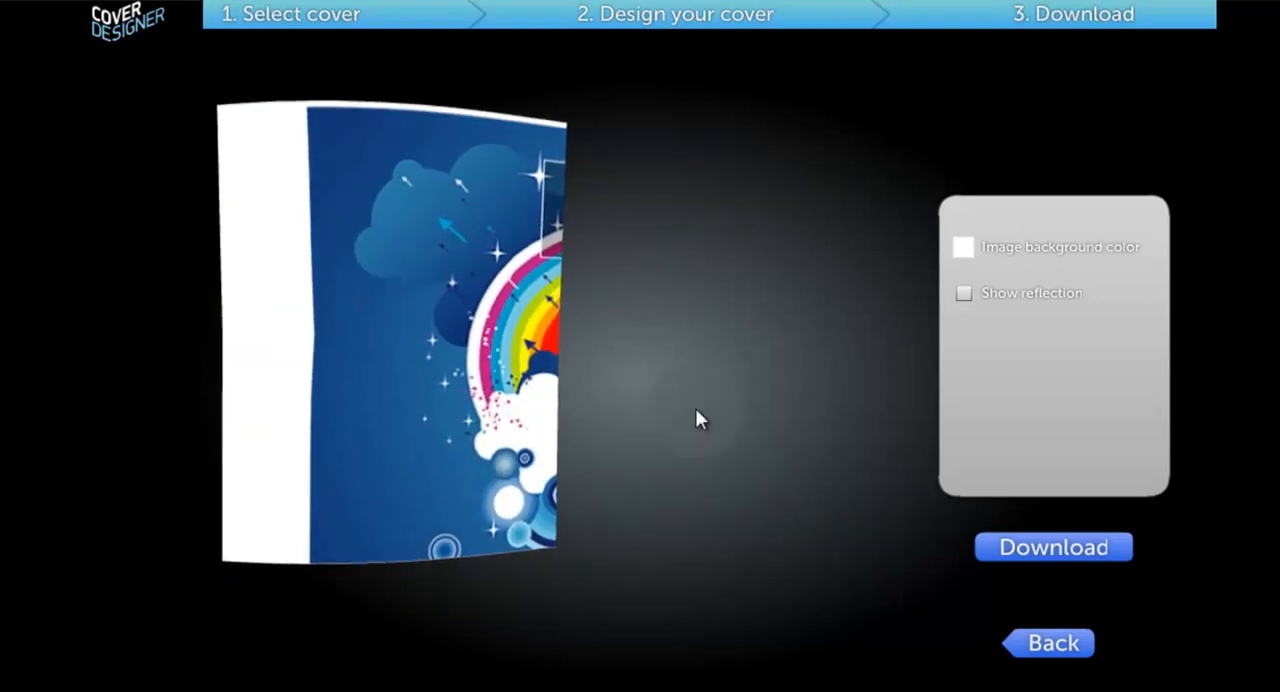
drag(442, 420, 103, 411)
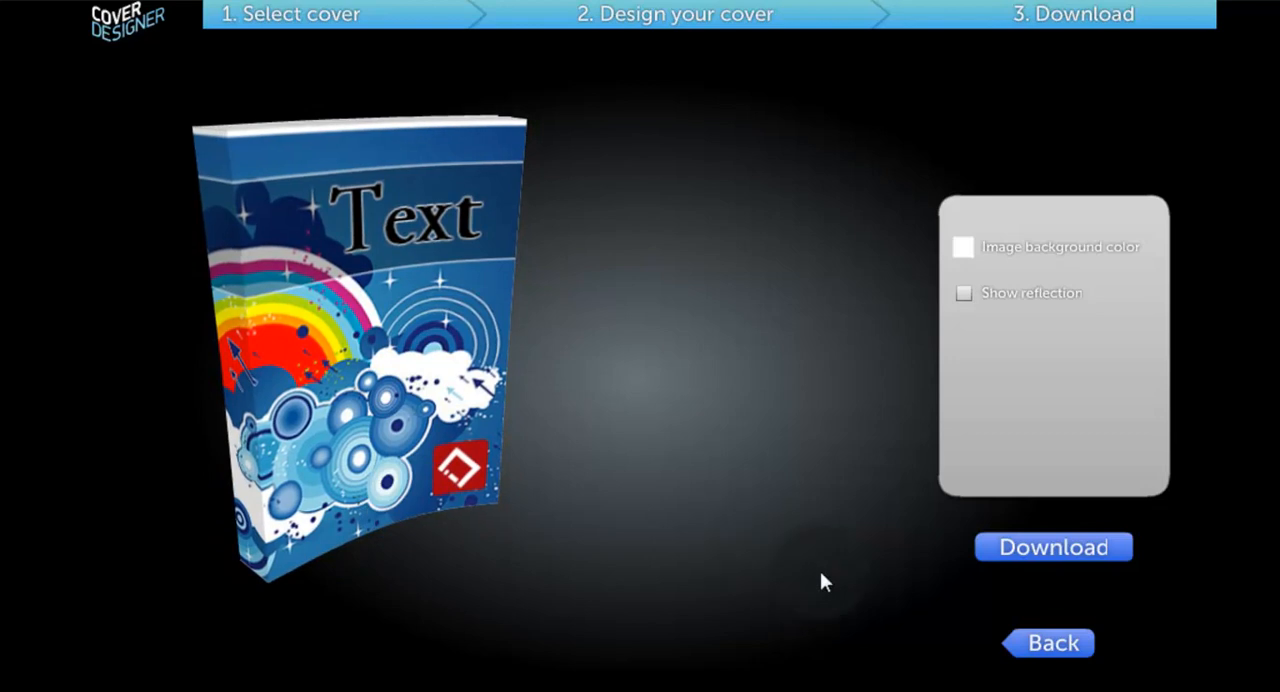
click(1047, 660)
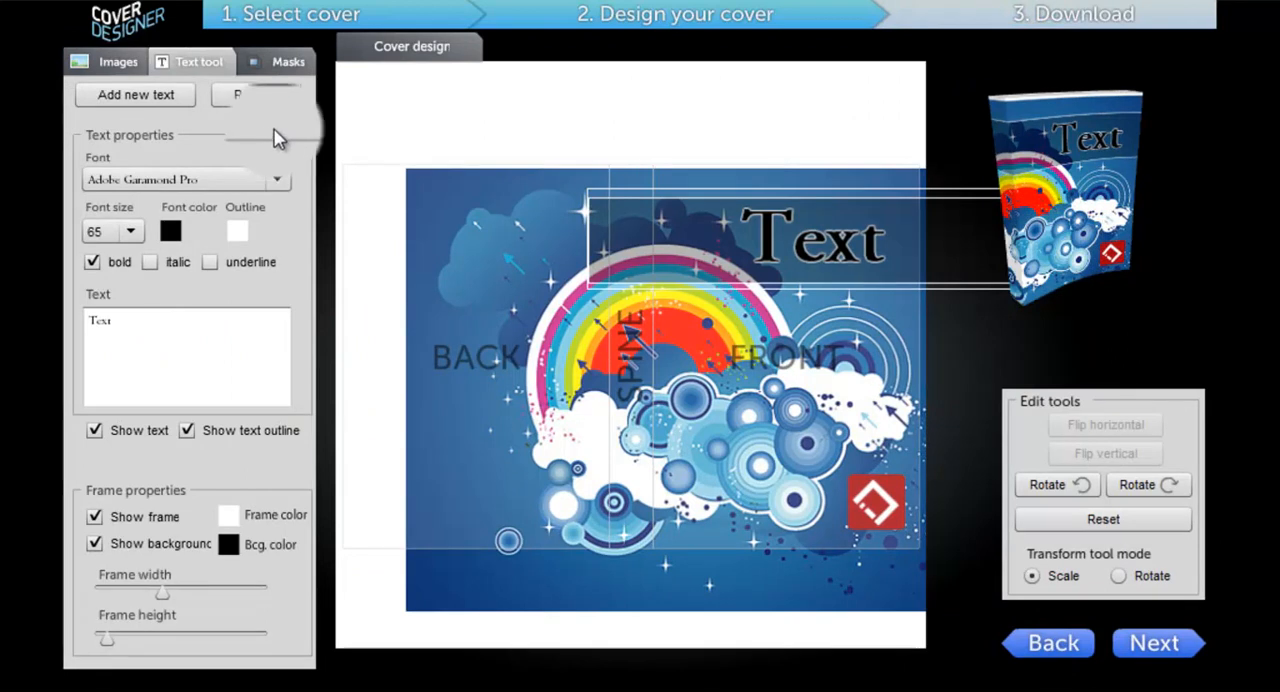
Step: Browse the available masks, enable the narrow band mask along the book's upper edge, and colour it red
click(286, 61)
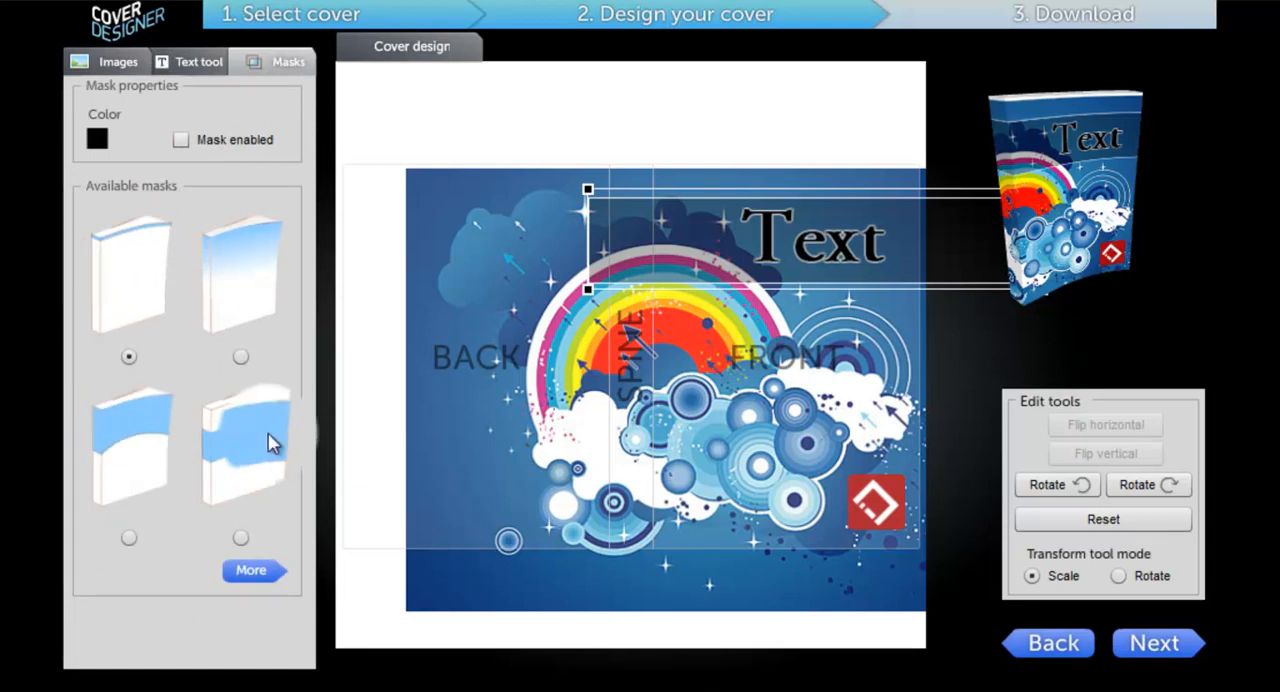
click(252, 571)
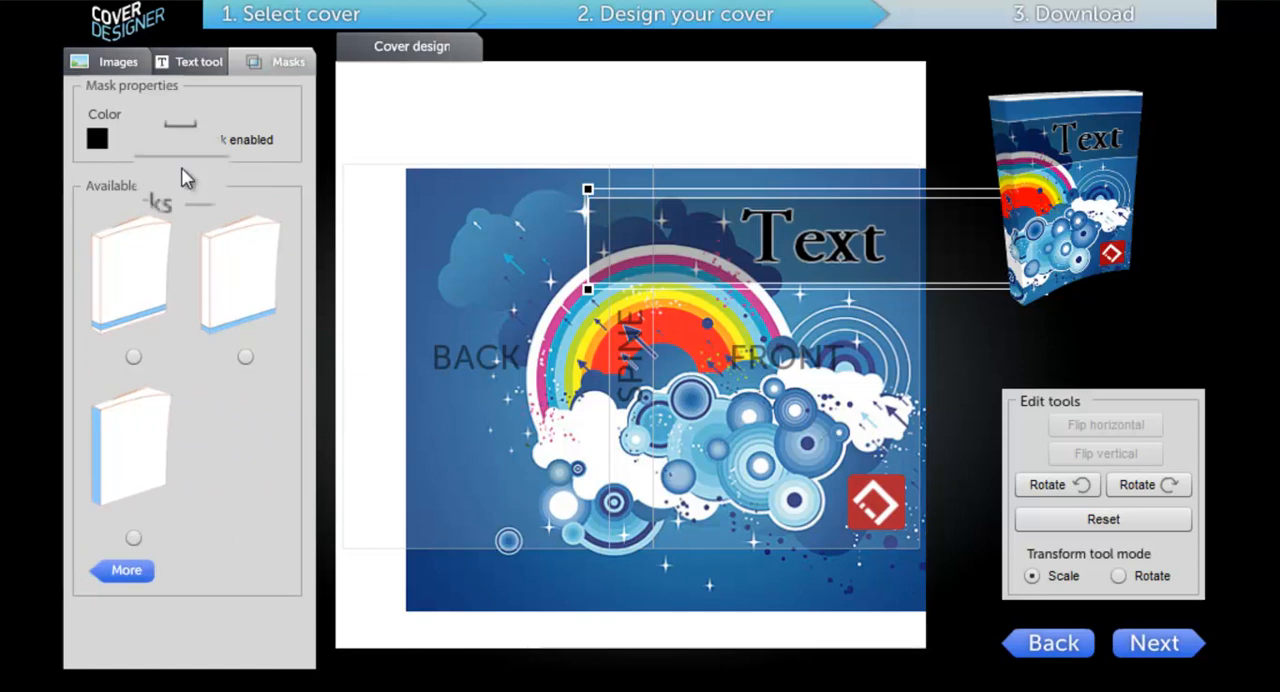
click(118, 576)
click(214, 147)
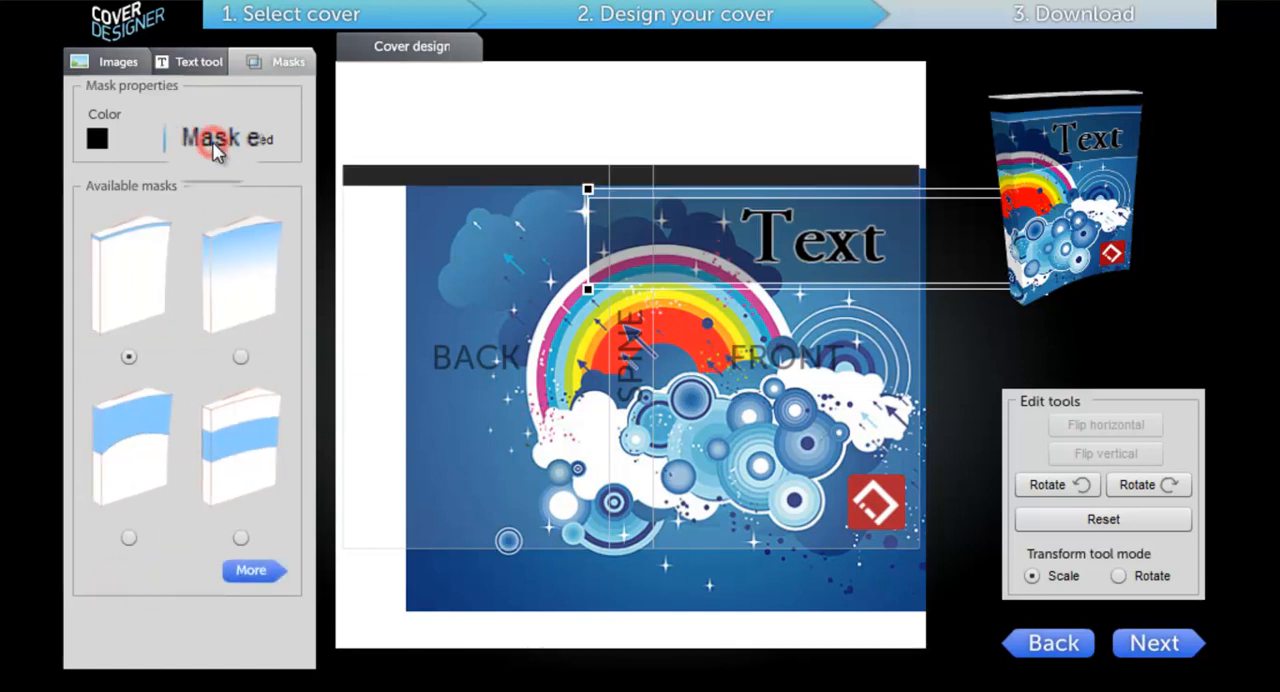
click(98, 145)
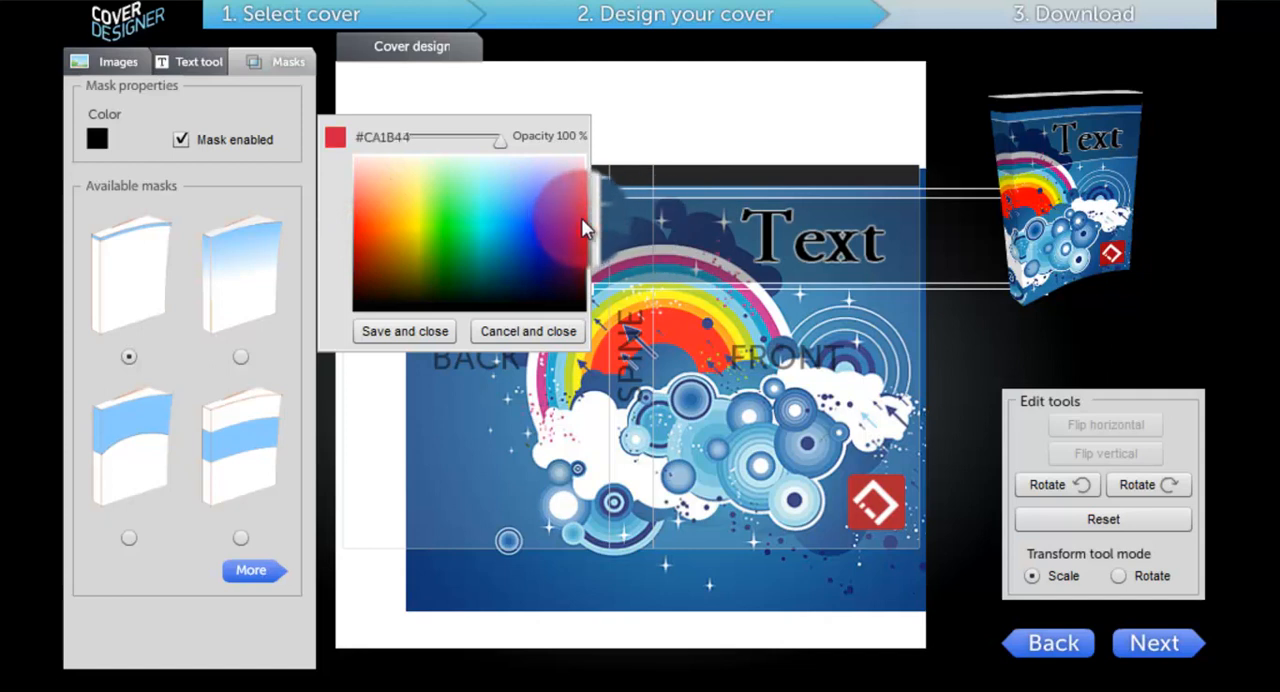
click(403, 331)
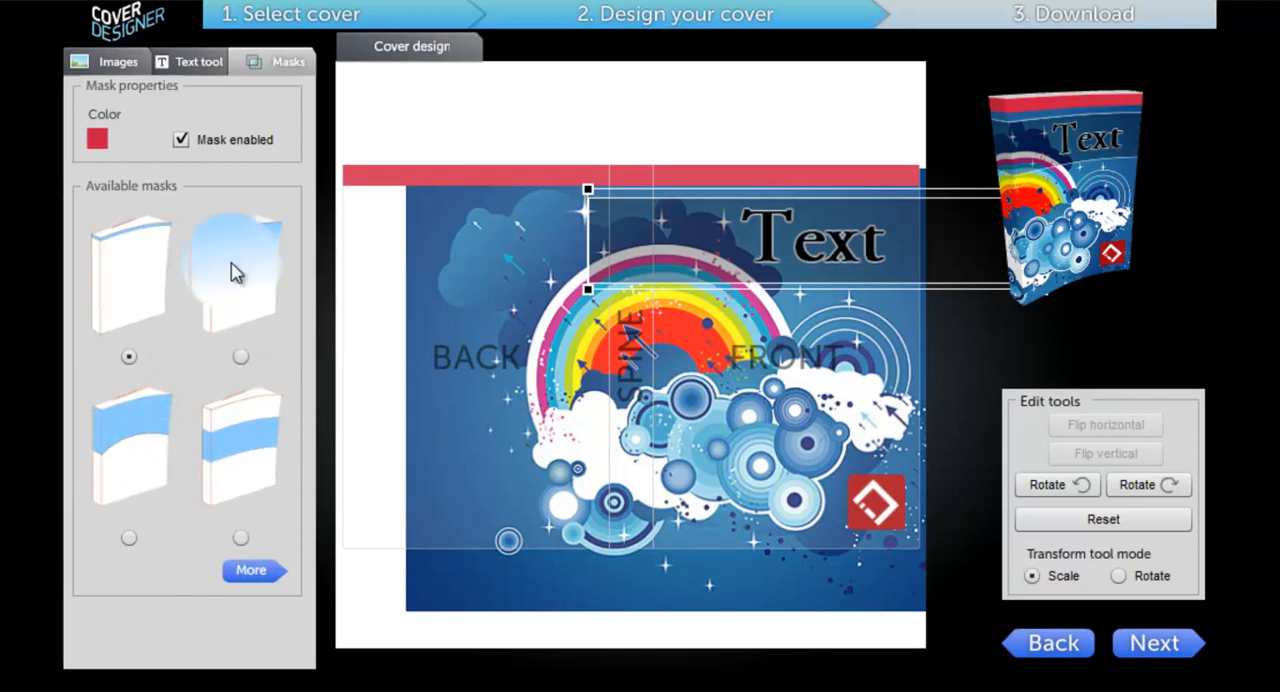
Step: Try the gradient mask, preview it on the 3D book, and disable the mask
click(239, 350)
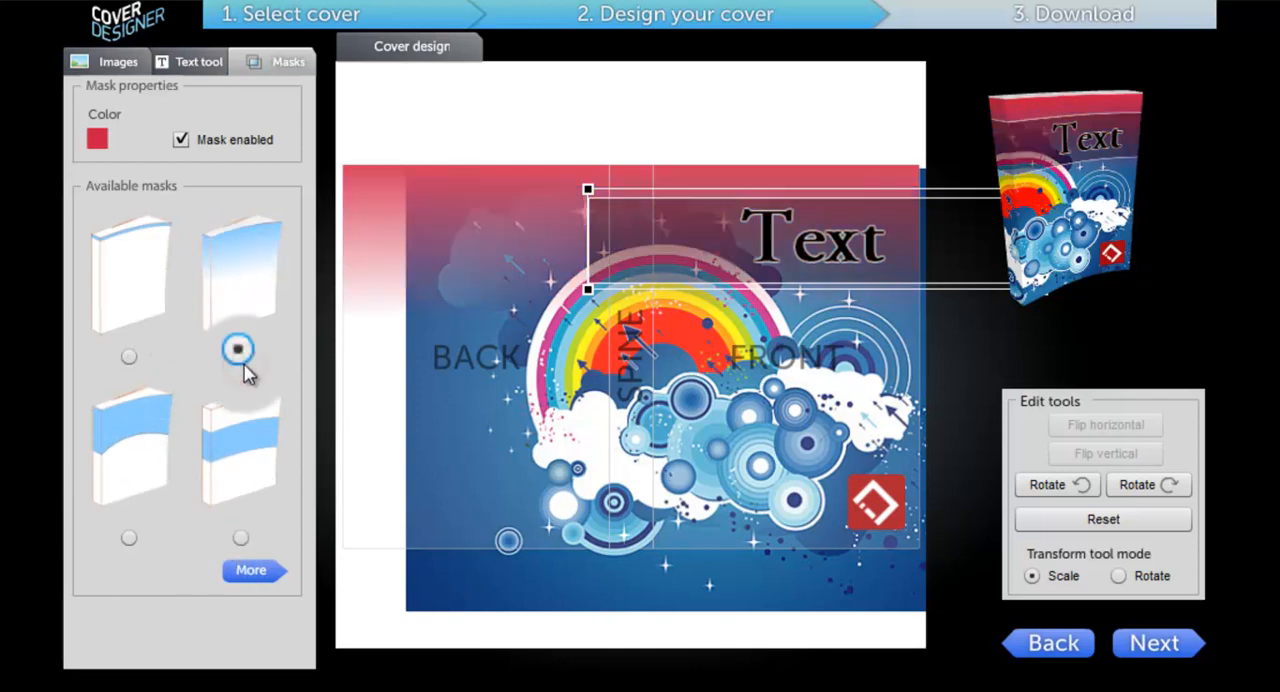
click(1160, 643)
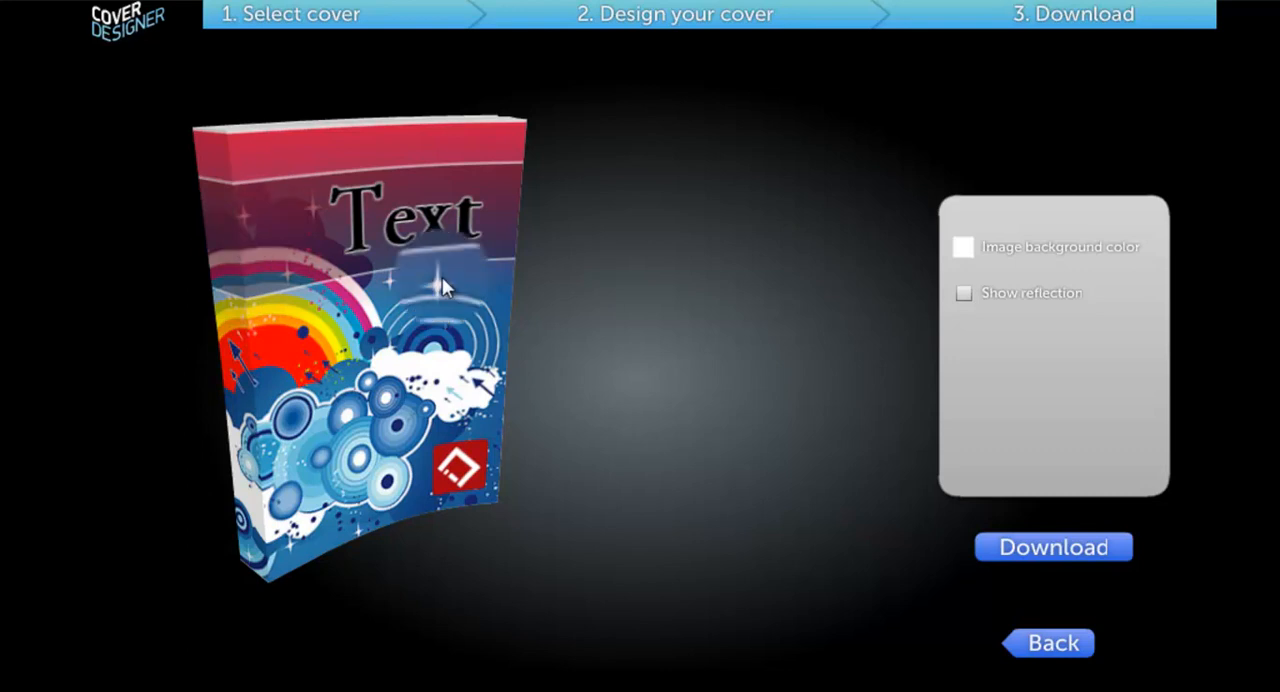
click(1054, 650)
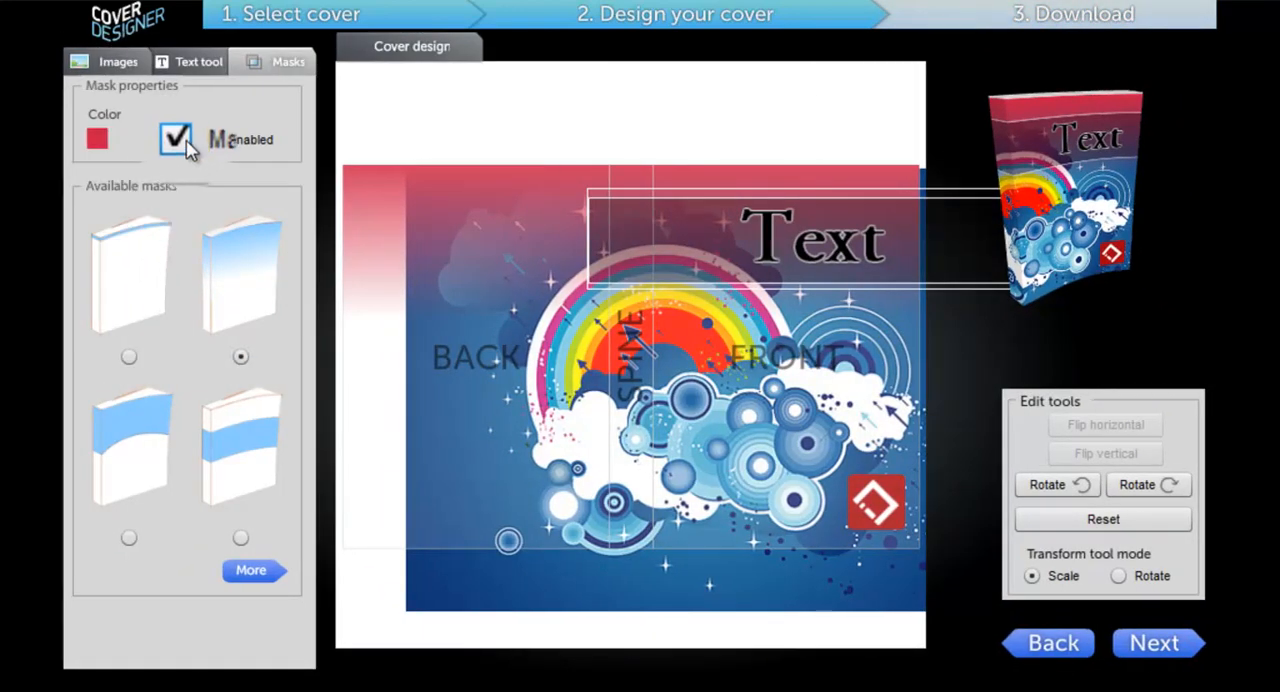
click(180, 140)
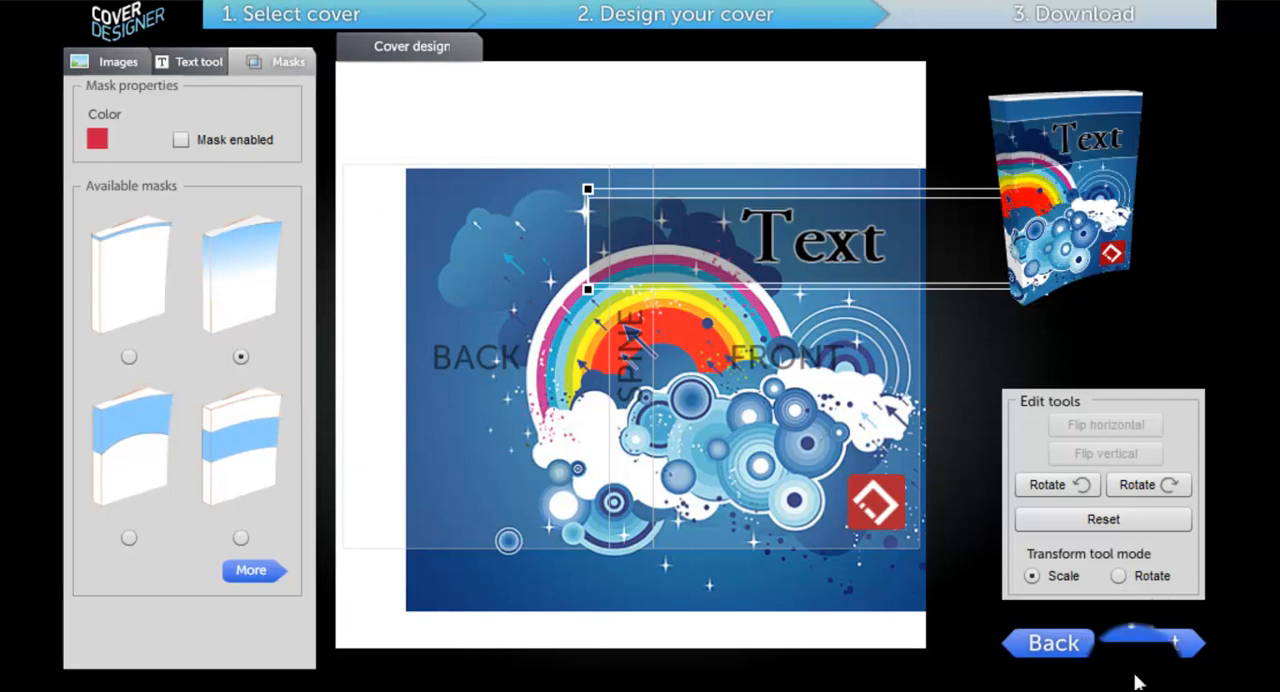
Step: Proceed to the download stage and save white at 100 % opacity as the image background colour
click(1147, 652)
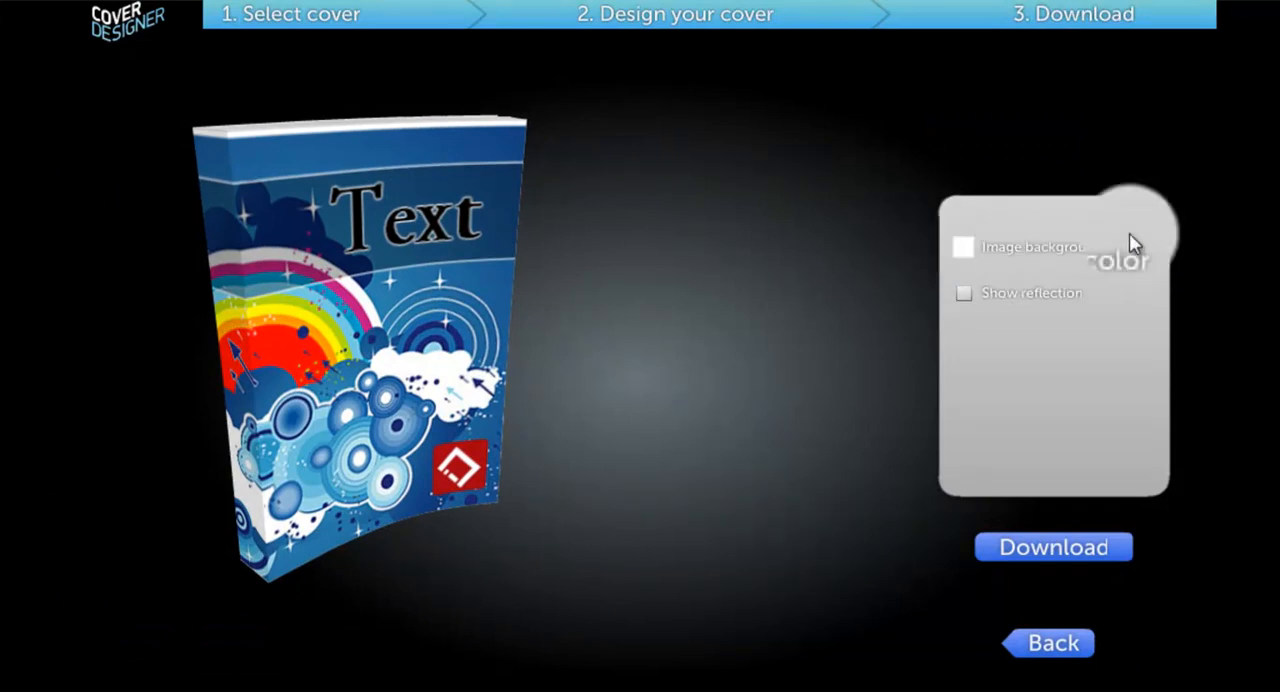
click(958, 252)
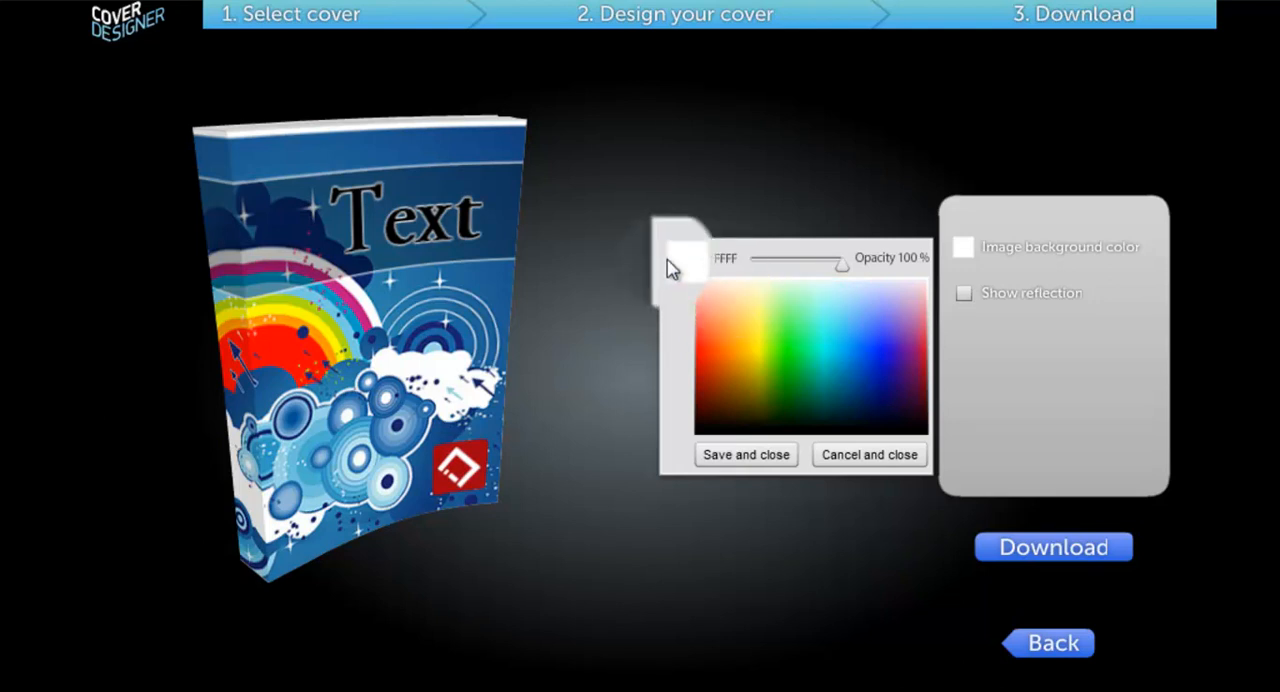
click(748, 466)
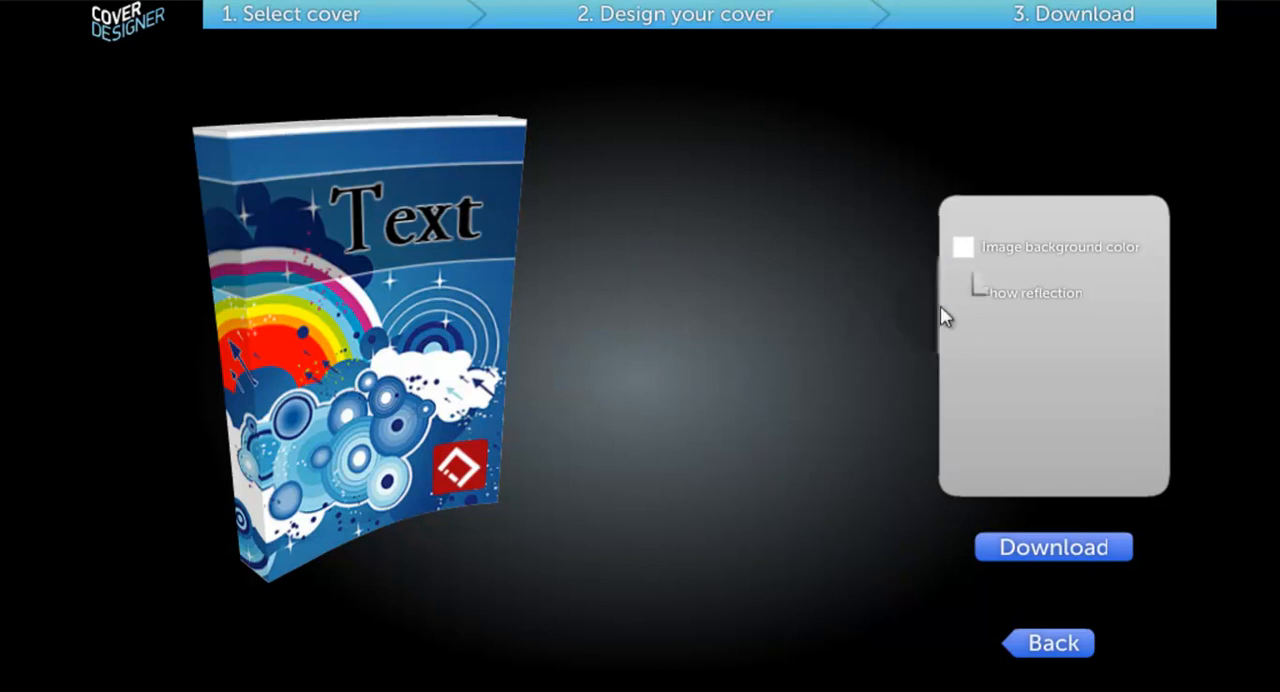
Step: Try the reflection under the 3D book and turn it off again
click(964, 294)
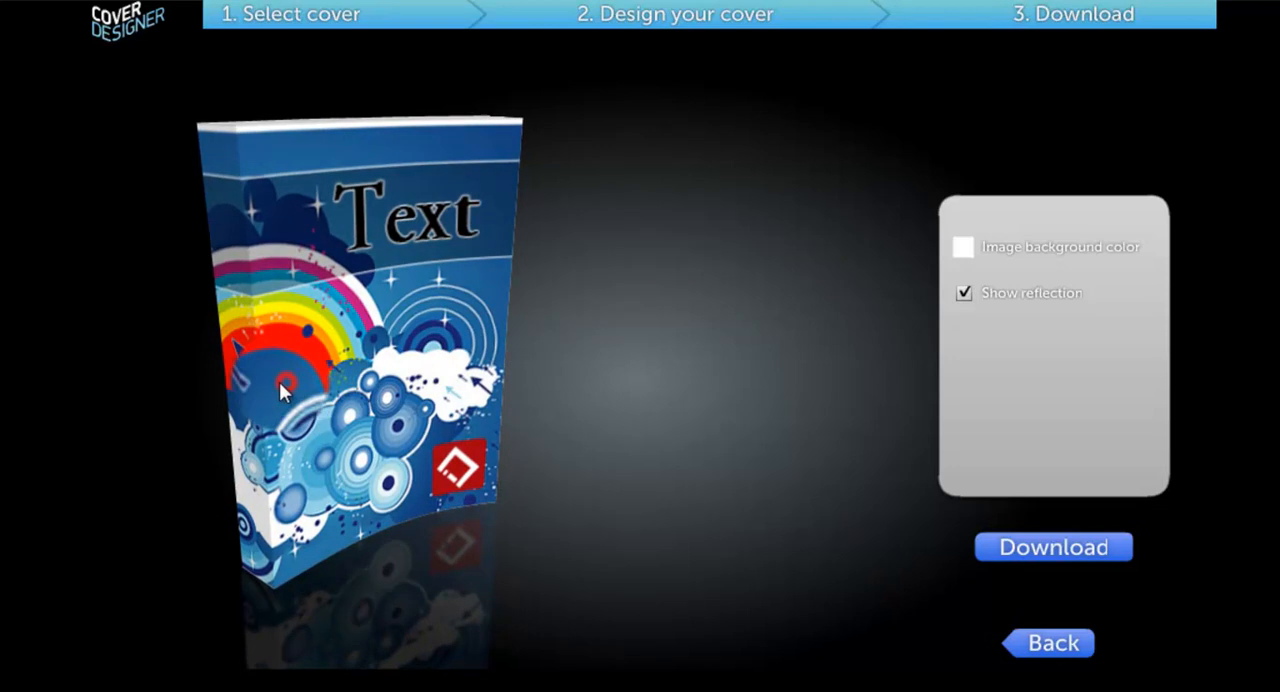
click(276, 401)
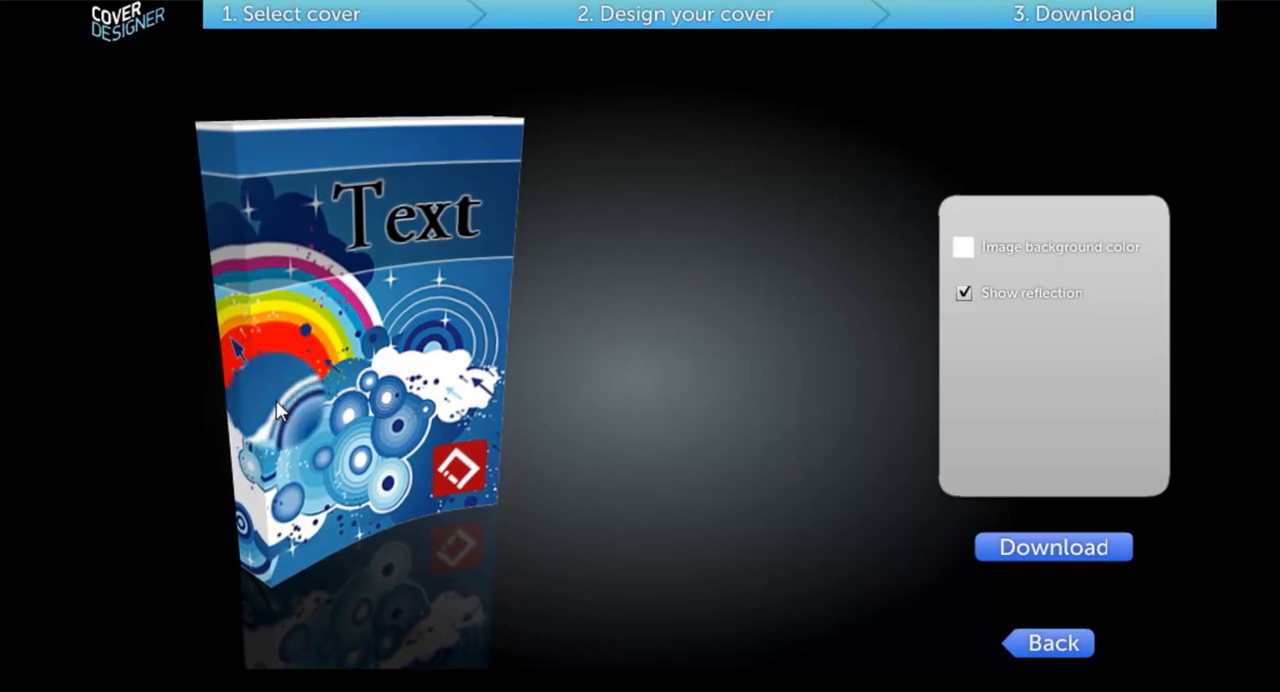
click(965, 294)
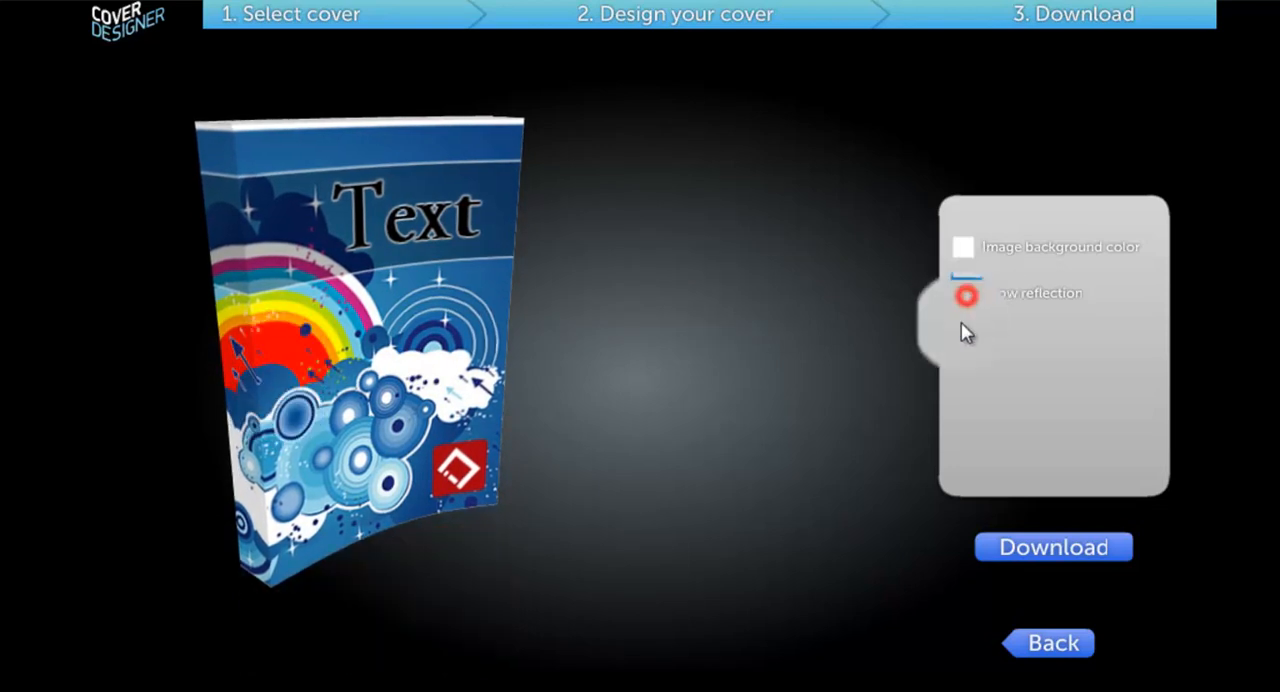
Step: Download the cover as My Cover Design in the resources folder, replacing the existing file
click(1050, 555)
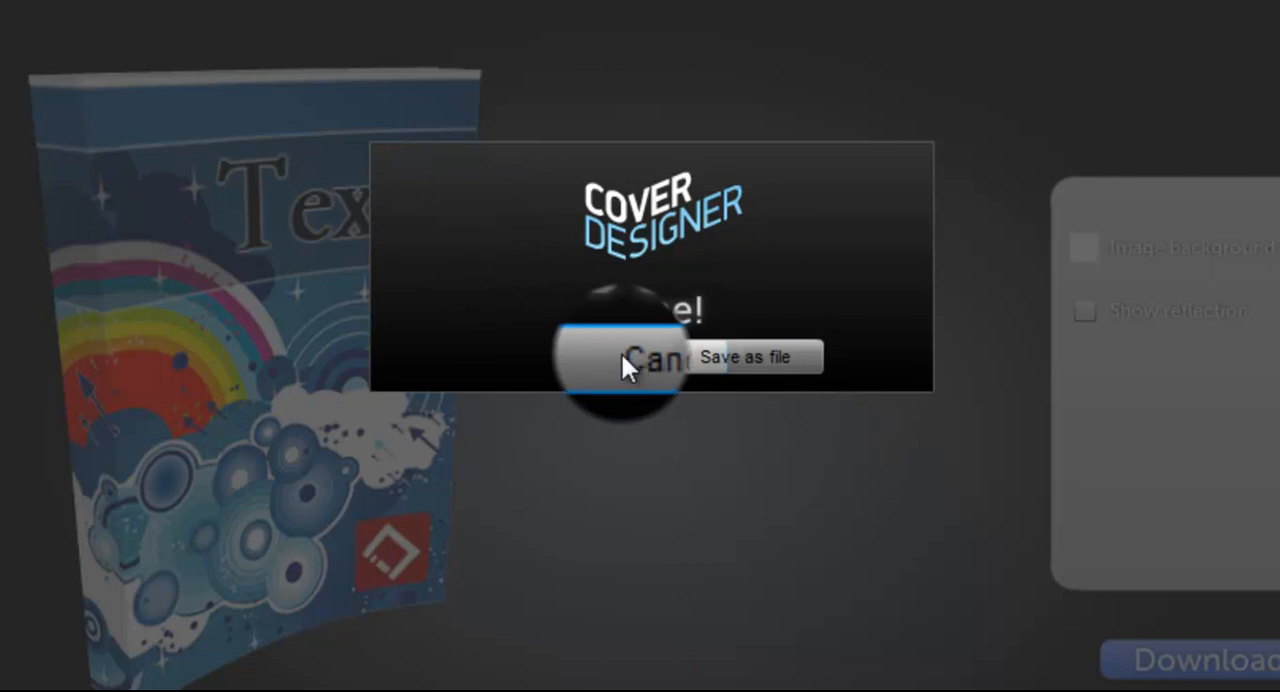
click(793, 355)
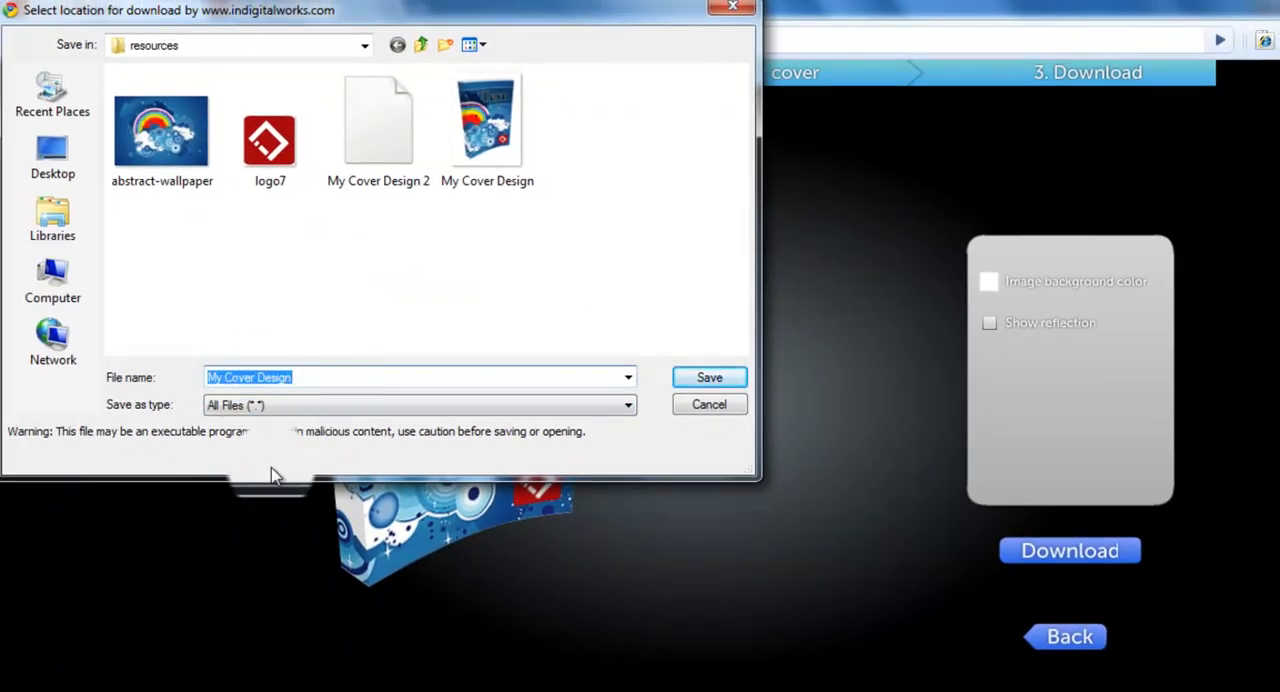
click(709, 377)
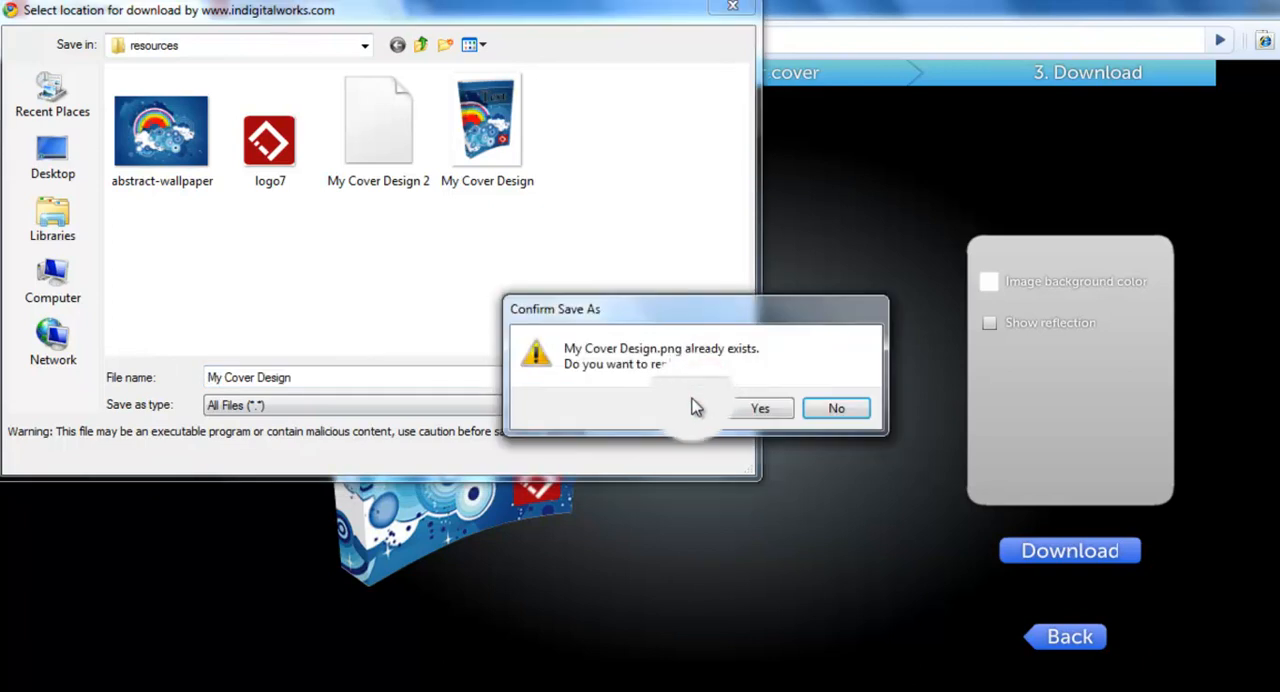
click(752, 412)
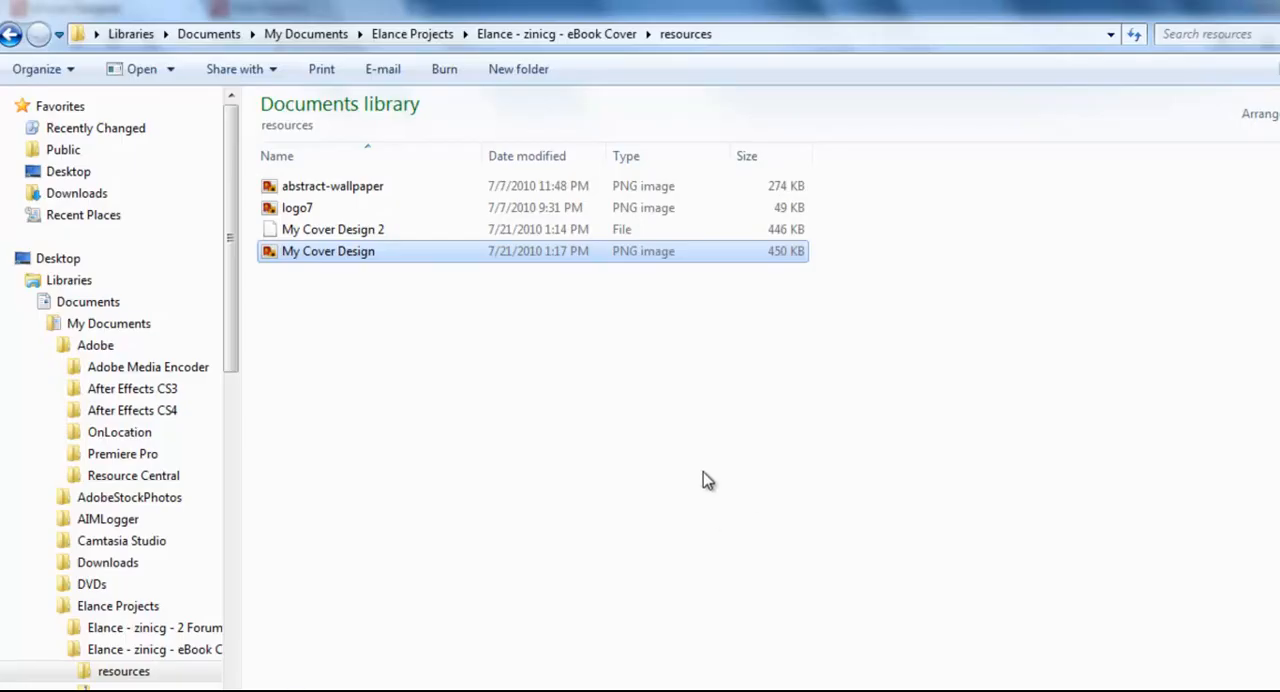
Step: Open the saved My Cover Design image from the resources folder in Windows Photo Viewer, inspect it, and close the viewer
click(405, 438)
click(324, 257)
double_click(324, 257)
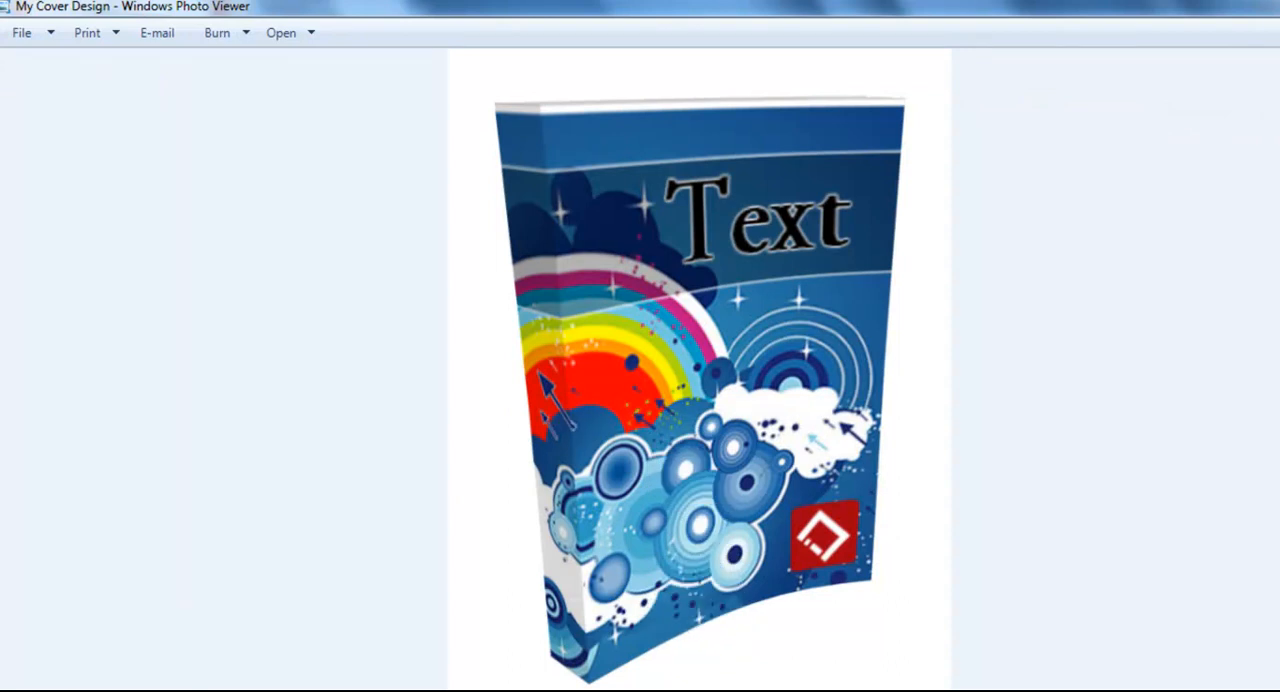
click(1276, 5)
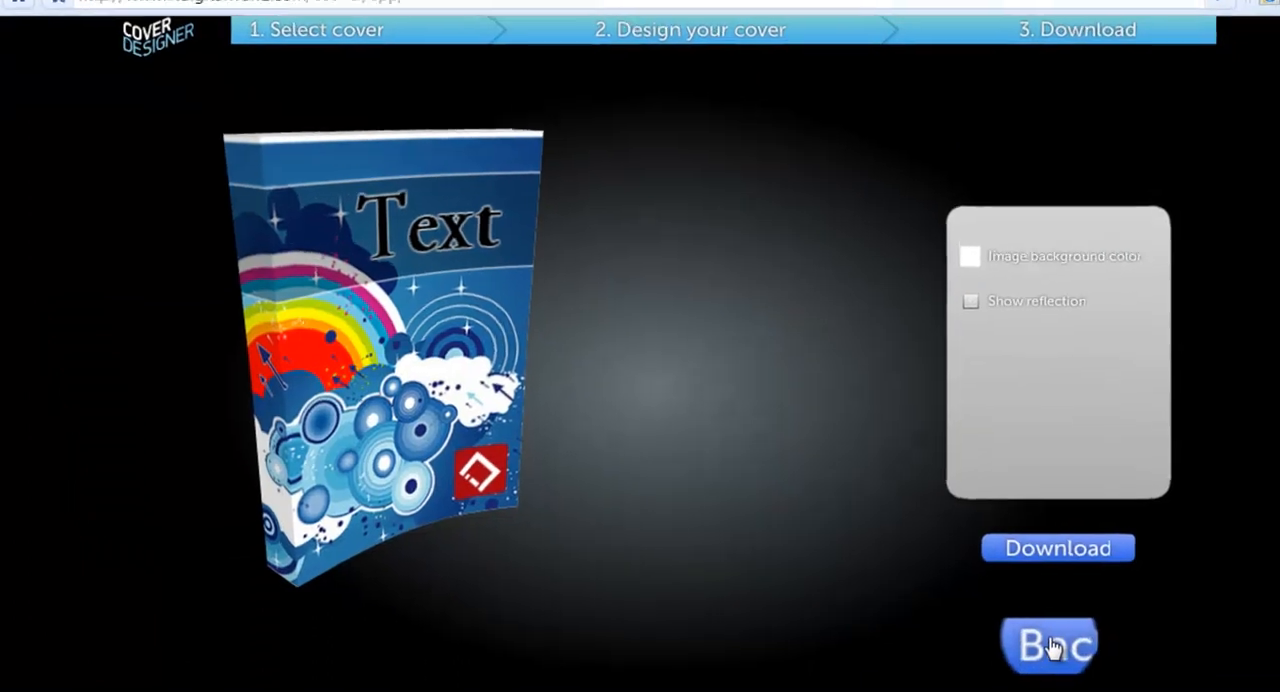
Step: Return from the download stage through the cover design to the cover type selection
click(1052, 648)
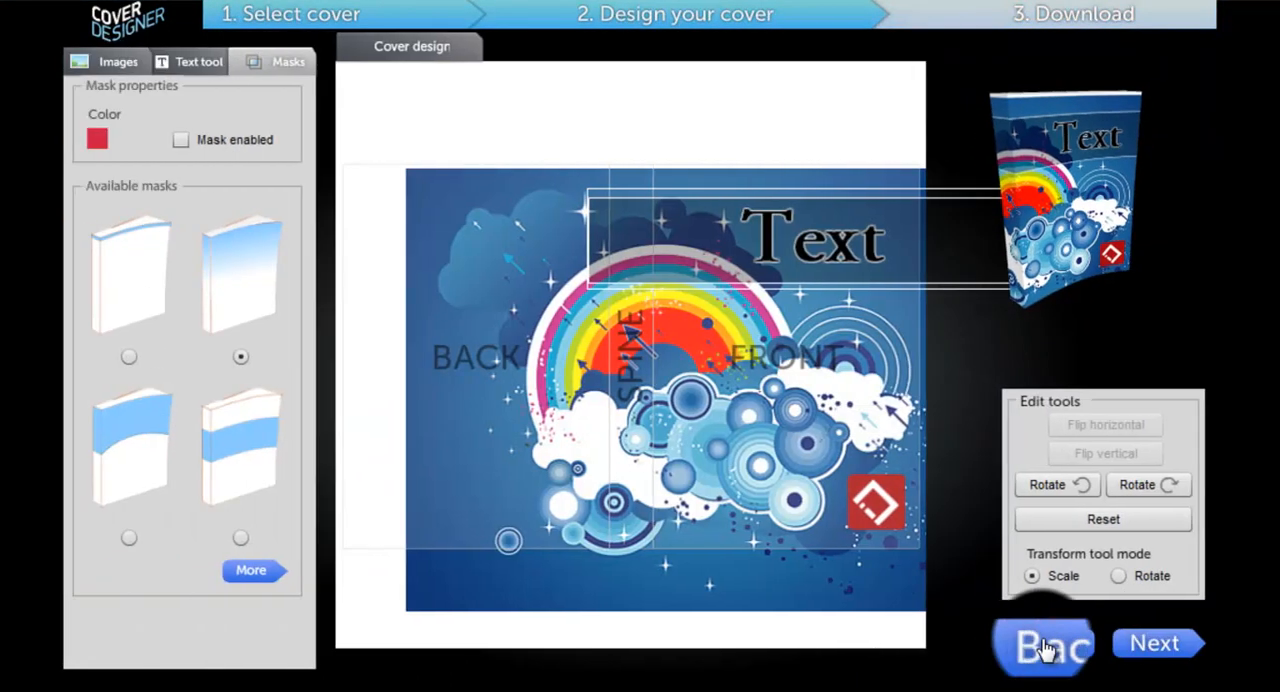
click(1043, 648)
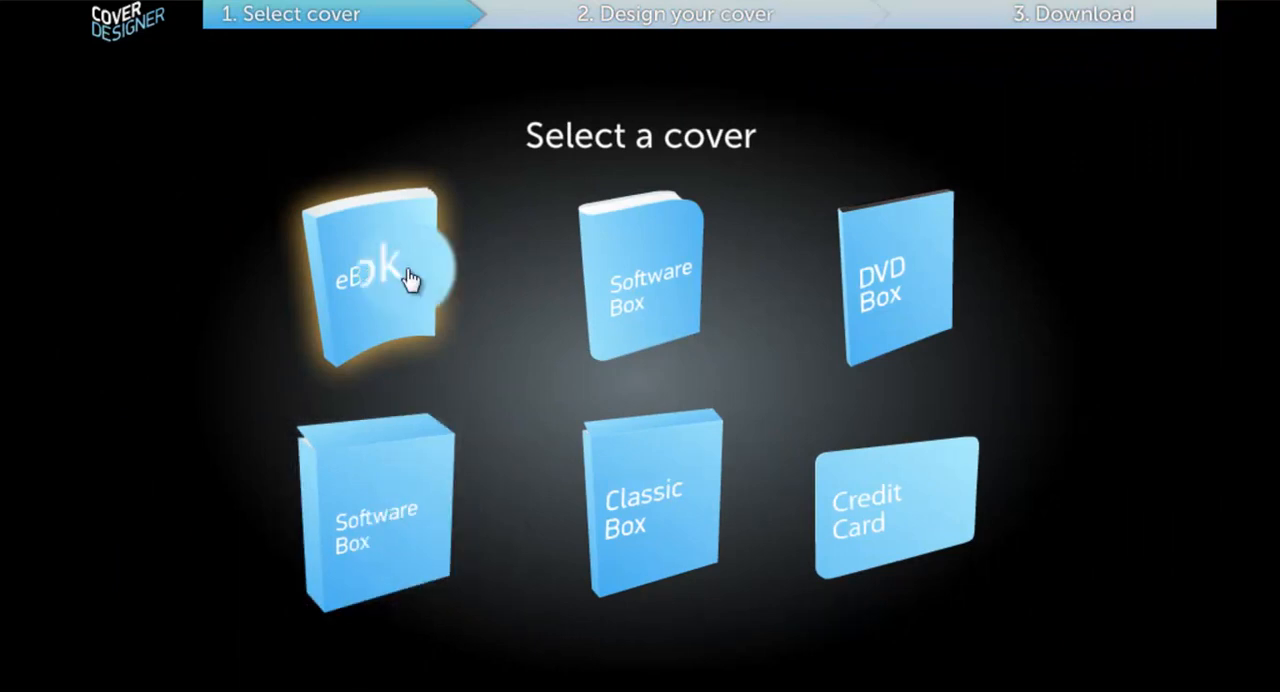
right_click(409, 522)
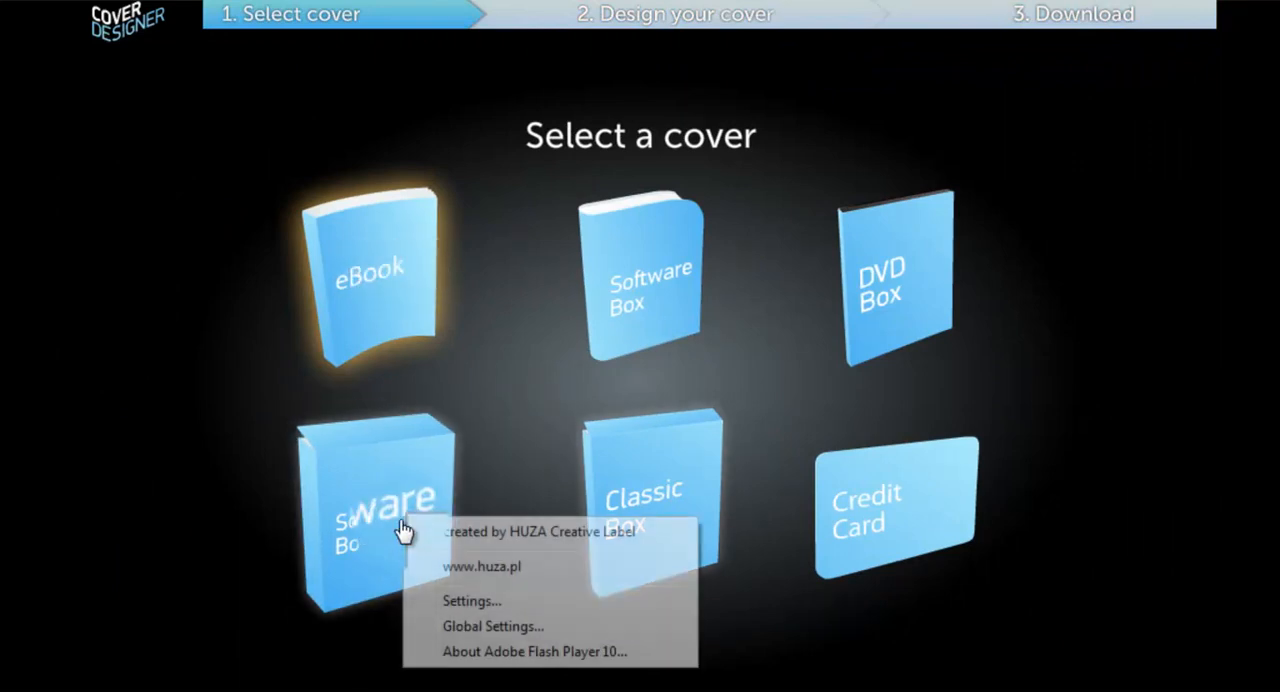
Step: Try the design on the flat-topped Software Box, rotating its 3D preview and moving the background image and text frame down and left
click(362, 532)
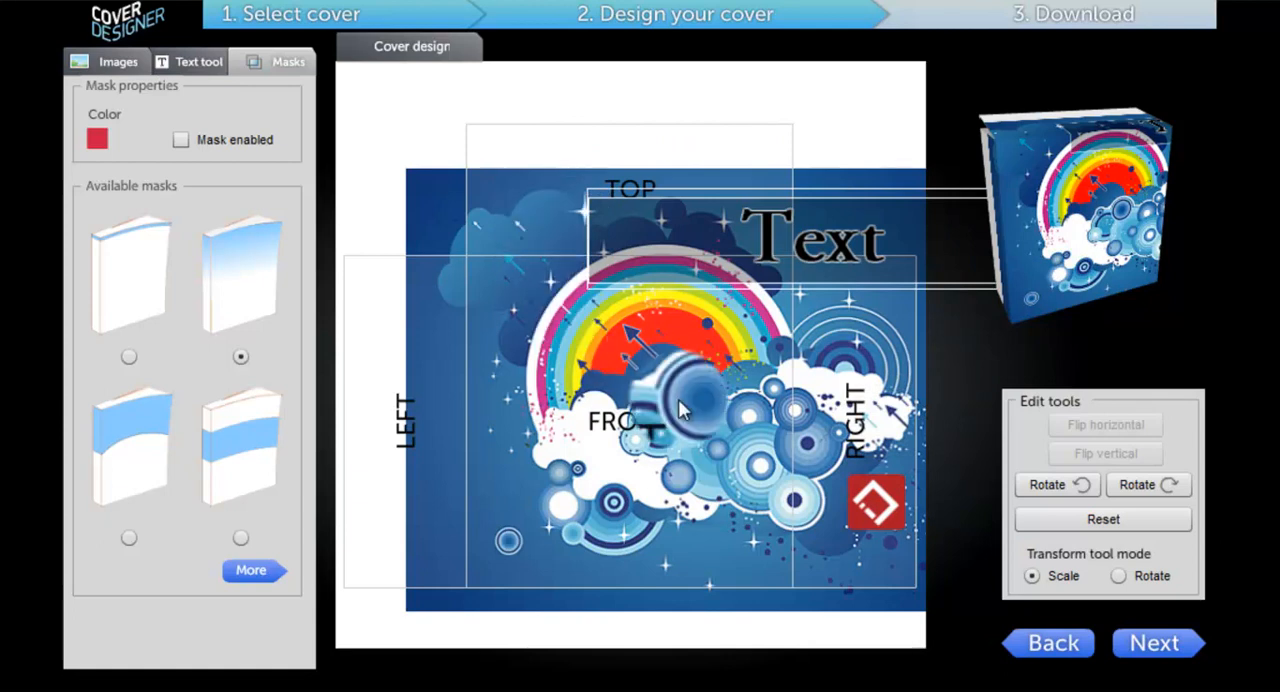
drag(994, 173, 1204, 219)
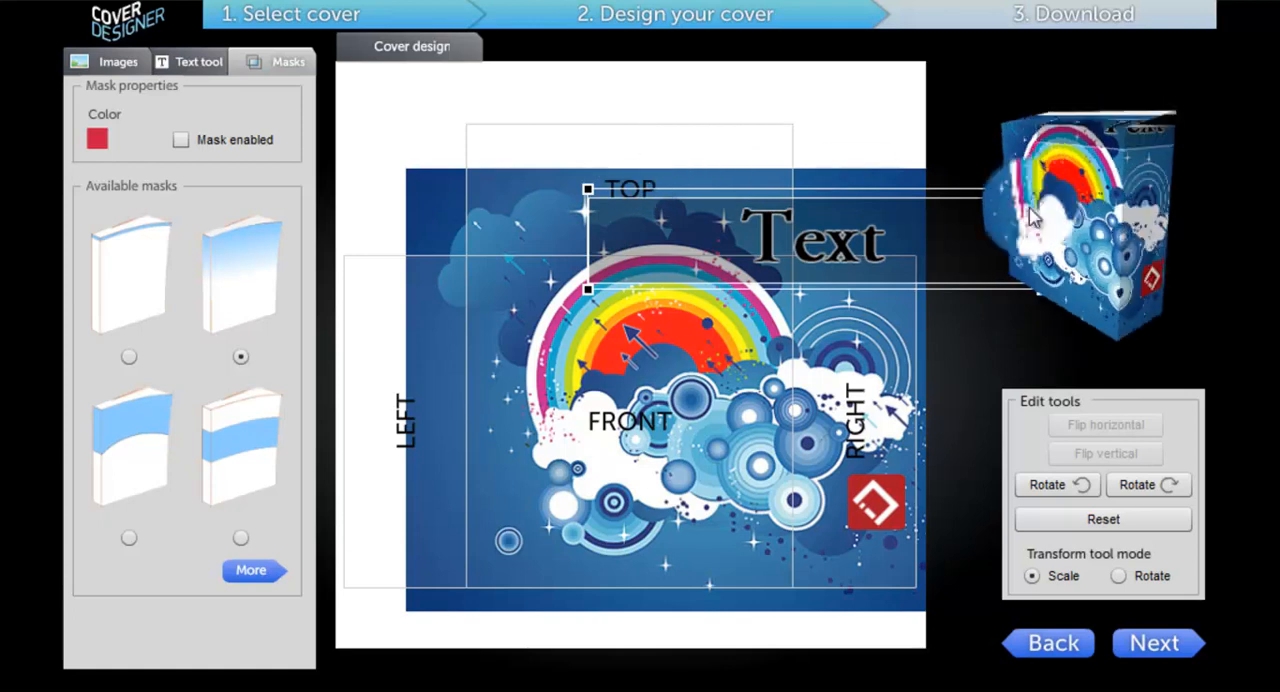
drag(633, 449, 539, 479)
drag(795, 290, 674, 339)
drag(610, 470, 550, 494)
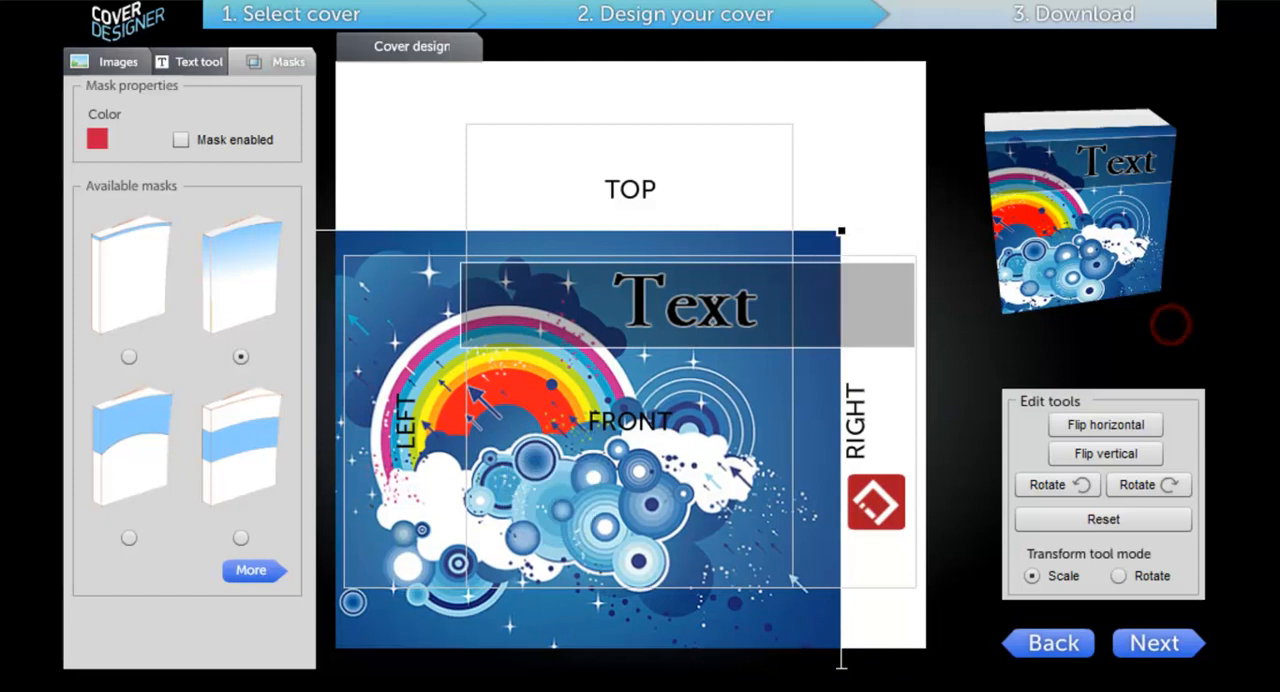
Step: Return to the cover selection and change the cover type to DVD Box
click(1037, 636)
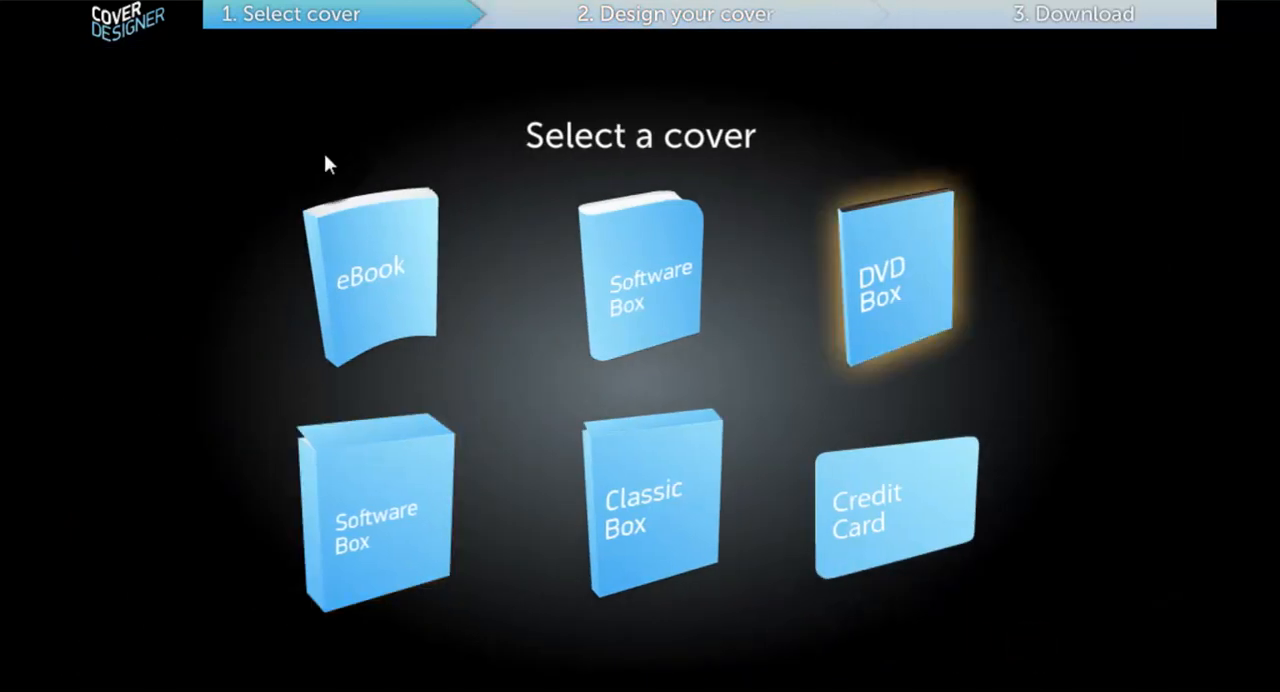
click(918, 318)
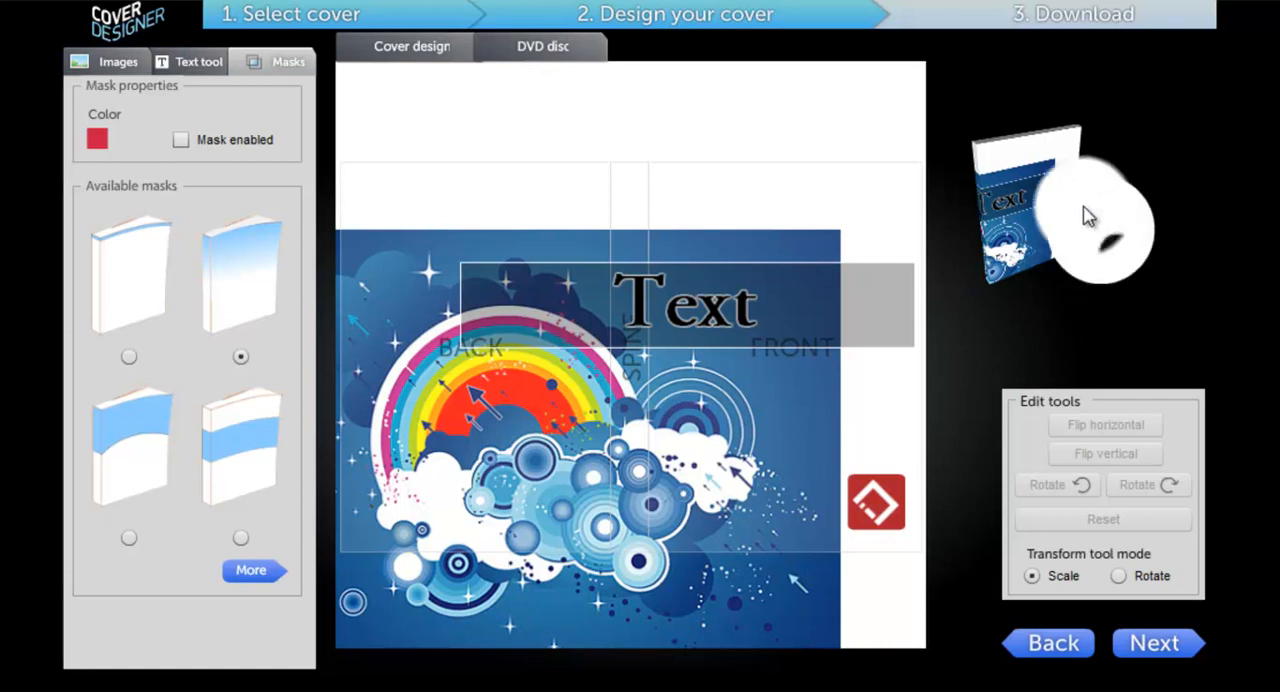
Step: Load abstract-wallpaper as the DVD disc image, enlarge it slightly, and shift it down and right on the disc
click(524, 58)
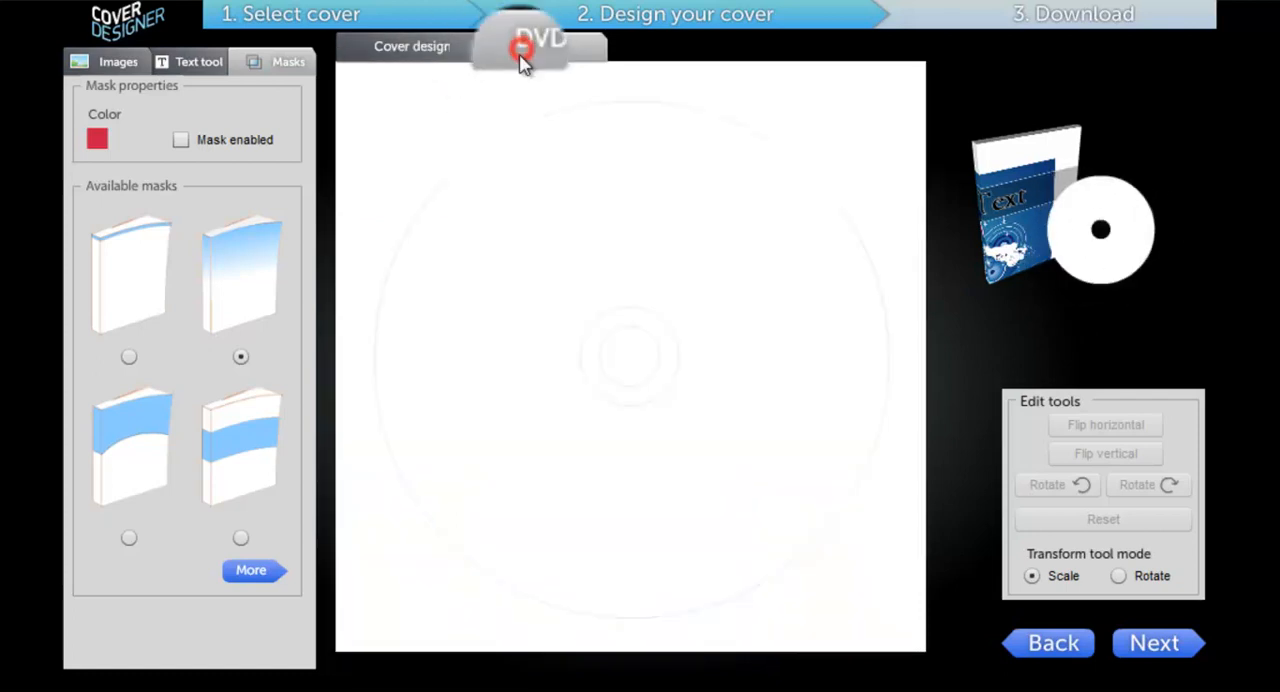
click(110, 62)
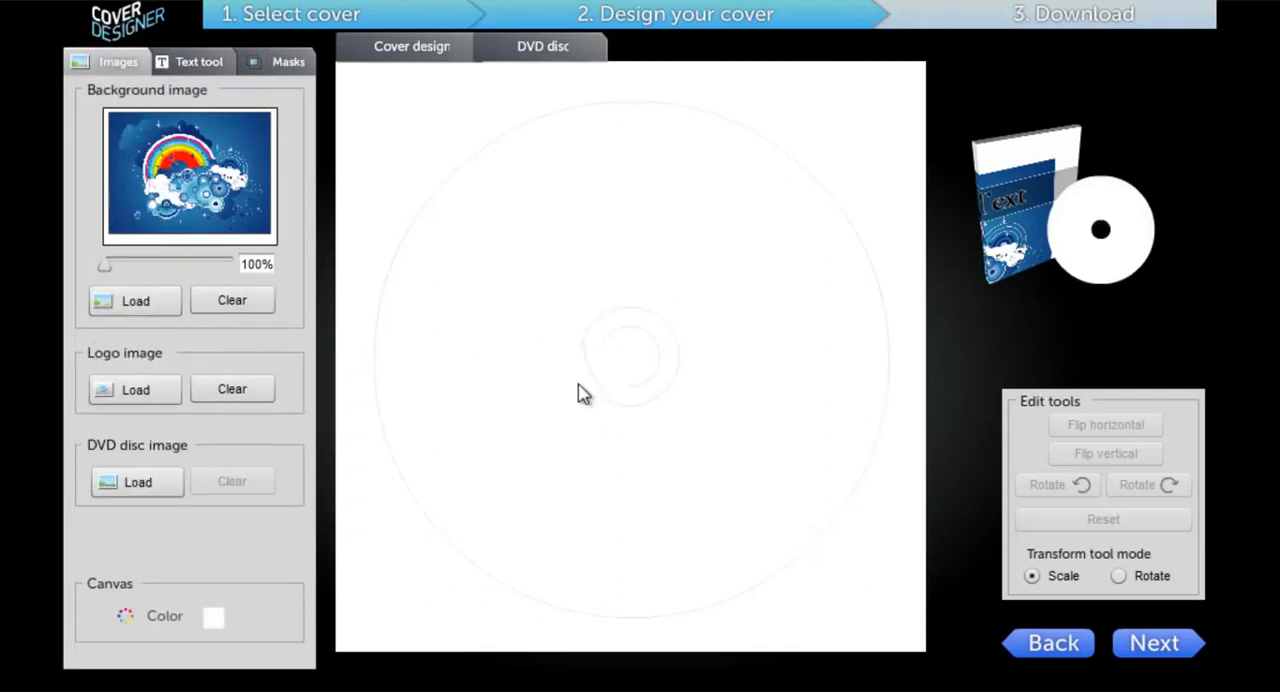
click(122, 483)
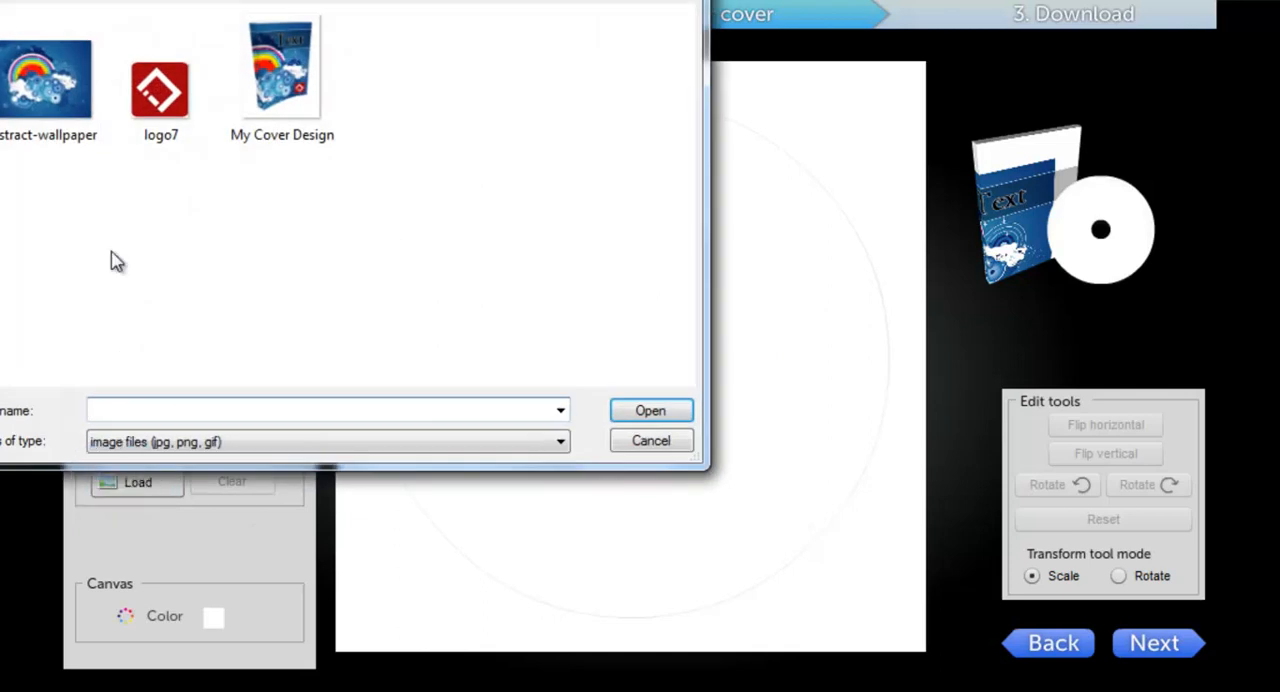
click(36, 81)
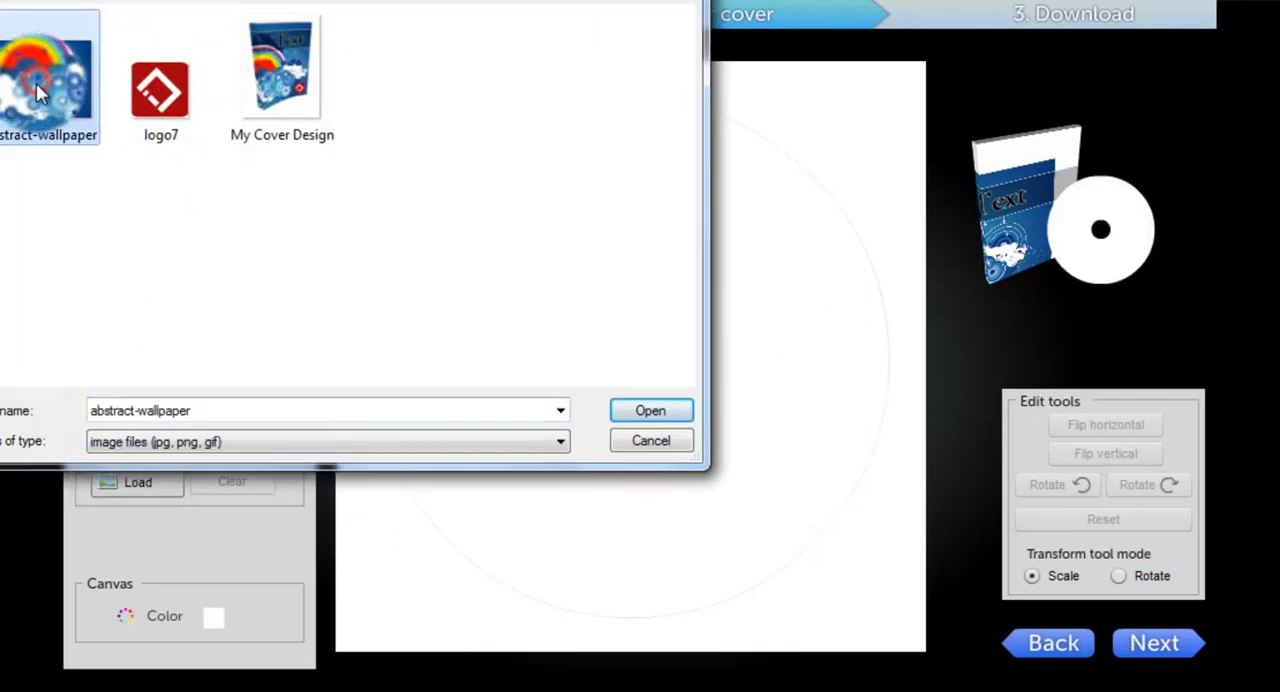
click(668, 414)
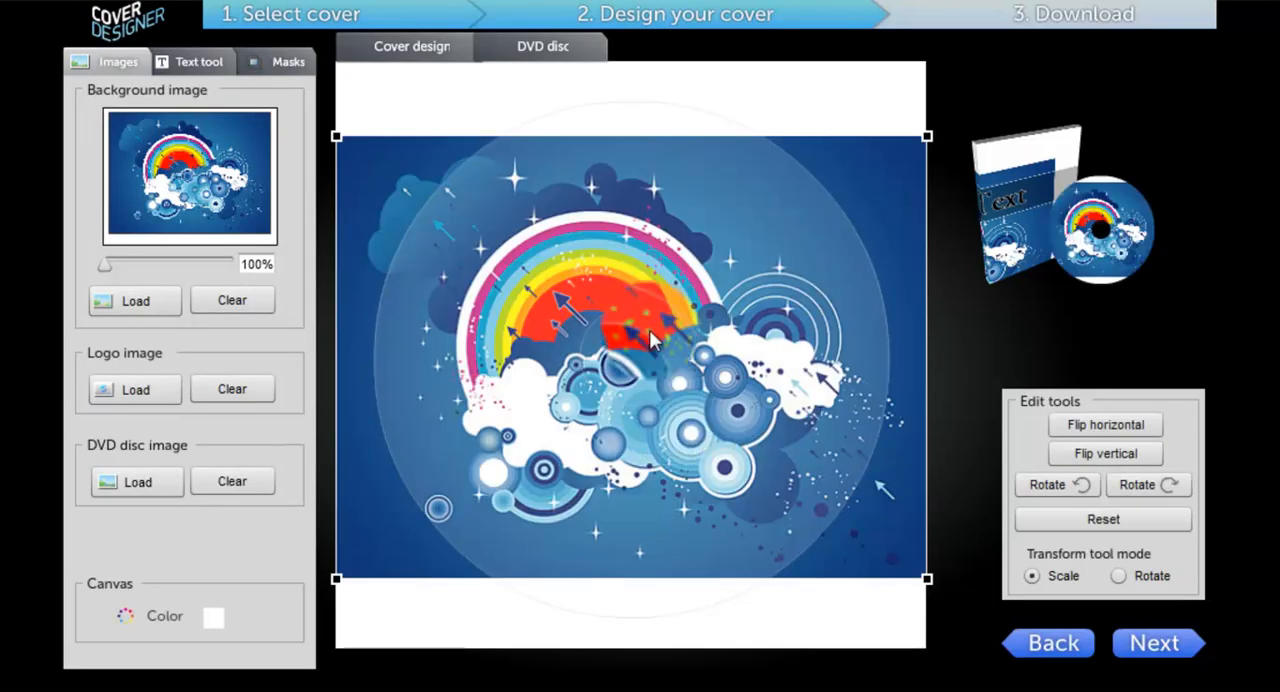
drag(930, 132, 933, 100)
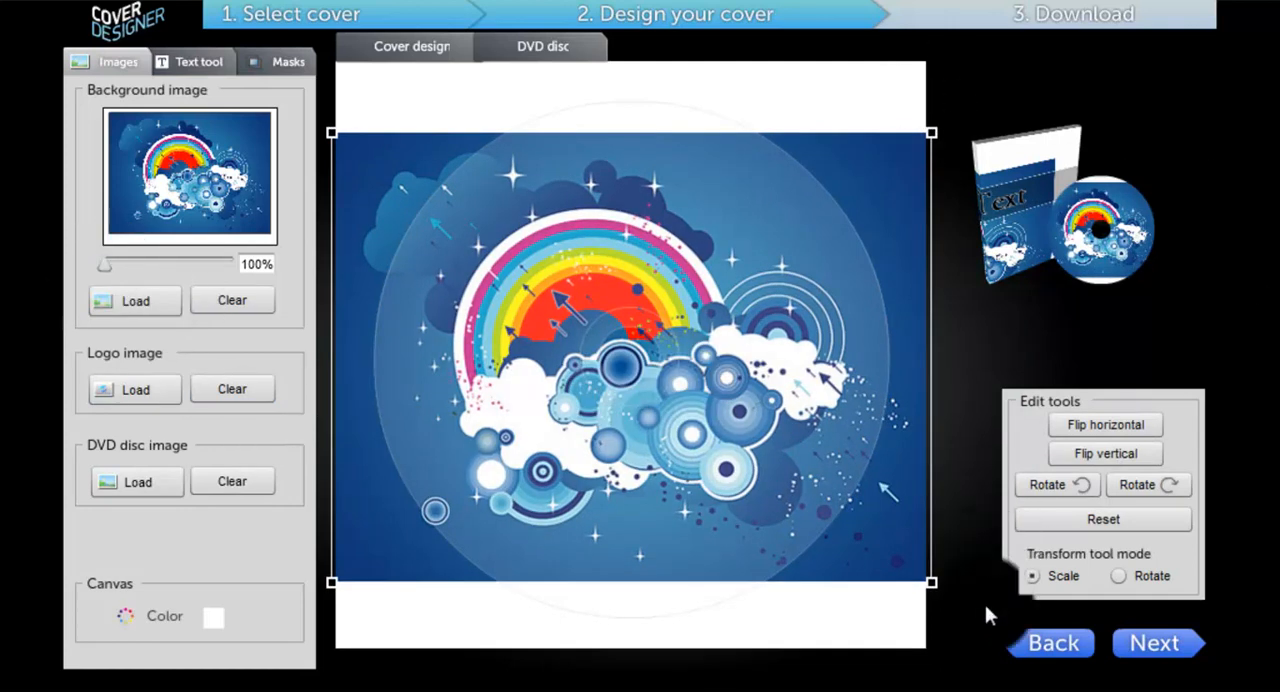
drag(583, 276, 595, 299)
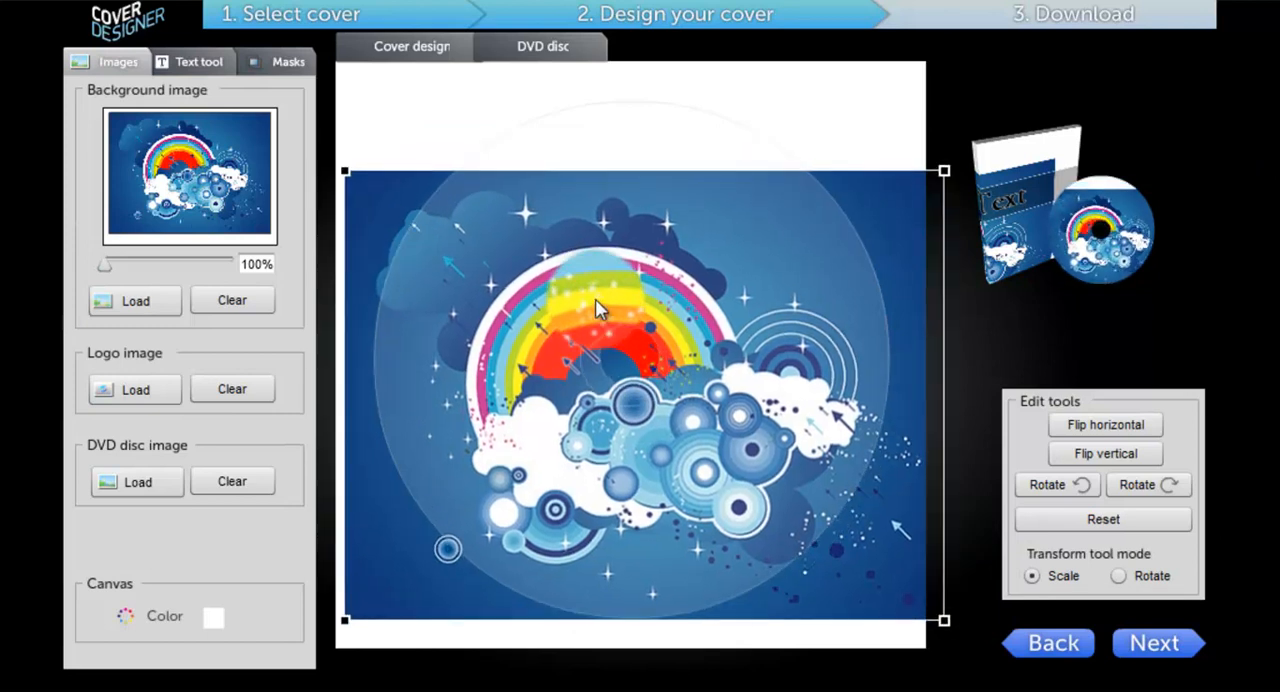
Step: Reposition the background image and text frame up and right on the DVD cover design, and proceed to the download stage
click(412, 48)
drag(697, 451, 777, 412)
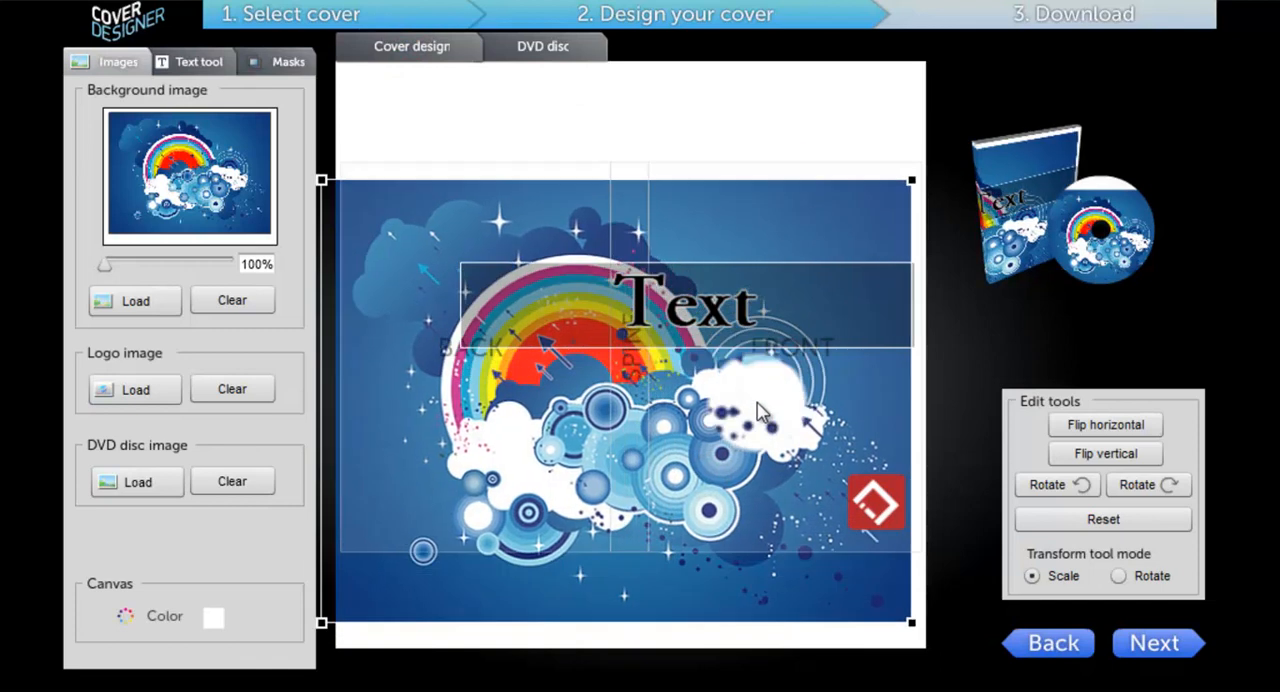
drag(781, 324, 853, 270)
drag(776, 358, 789, 321)
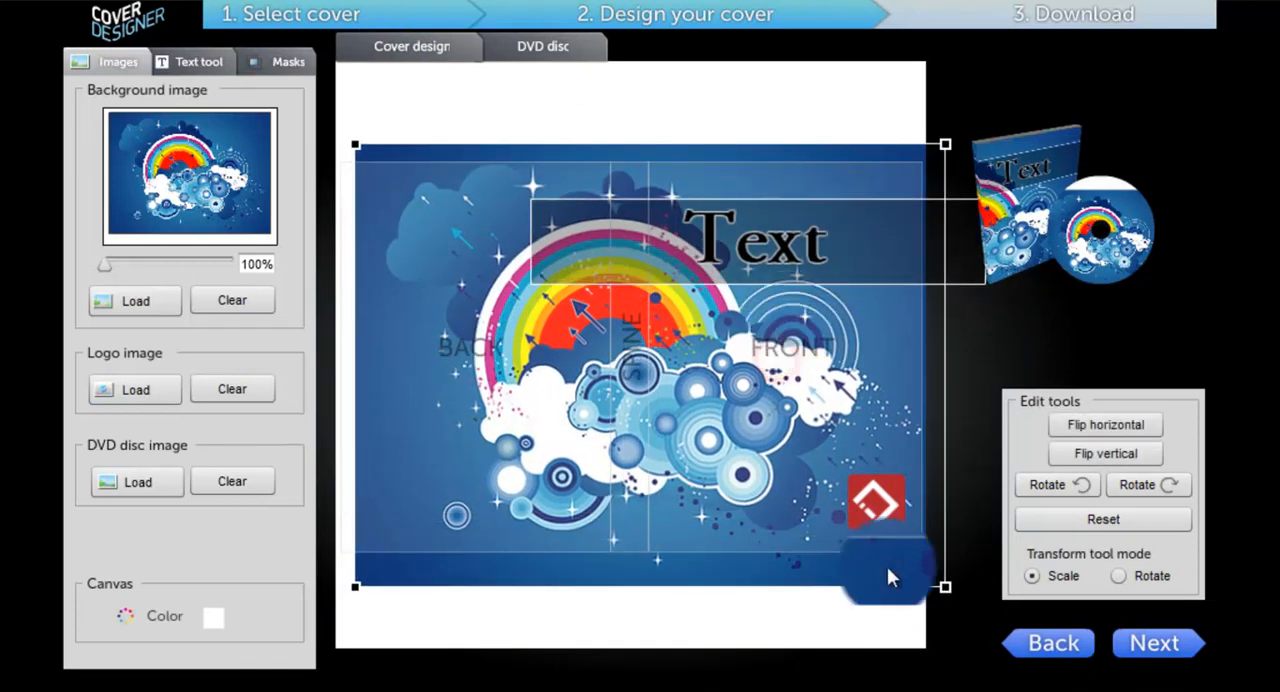
click(1168, 657)
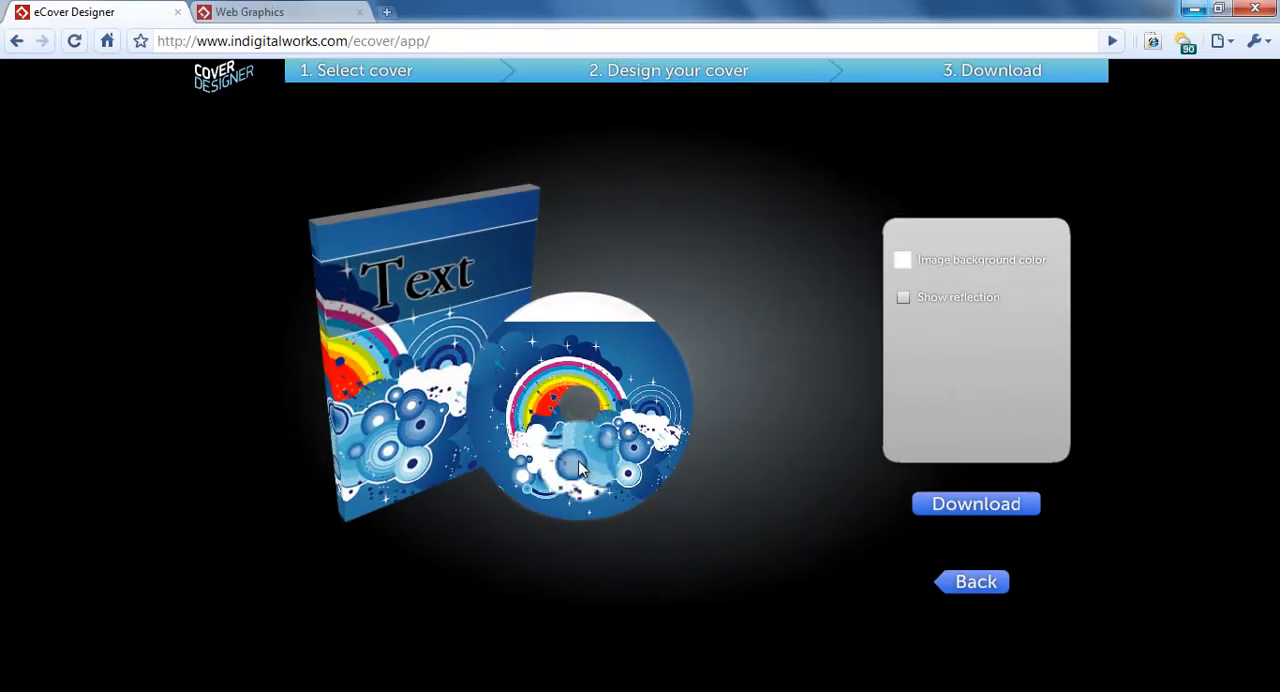